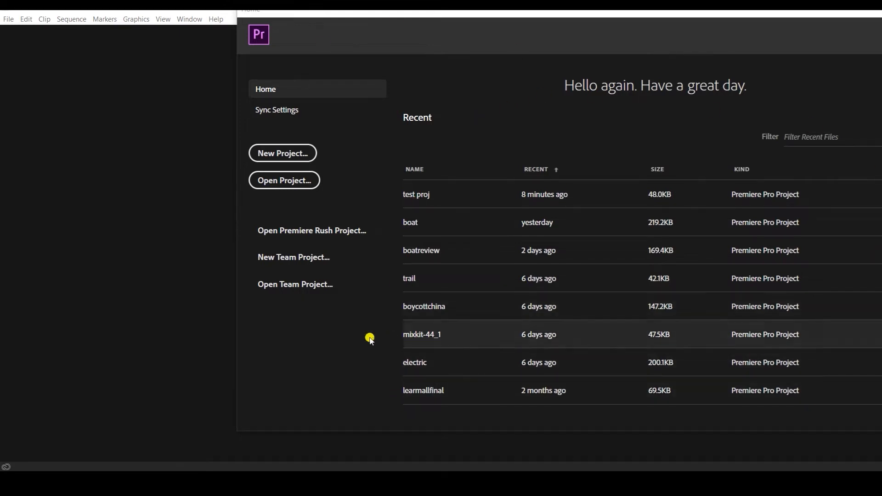
Create a new project named testproject with the default settings.
left_click(301, 151)
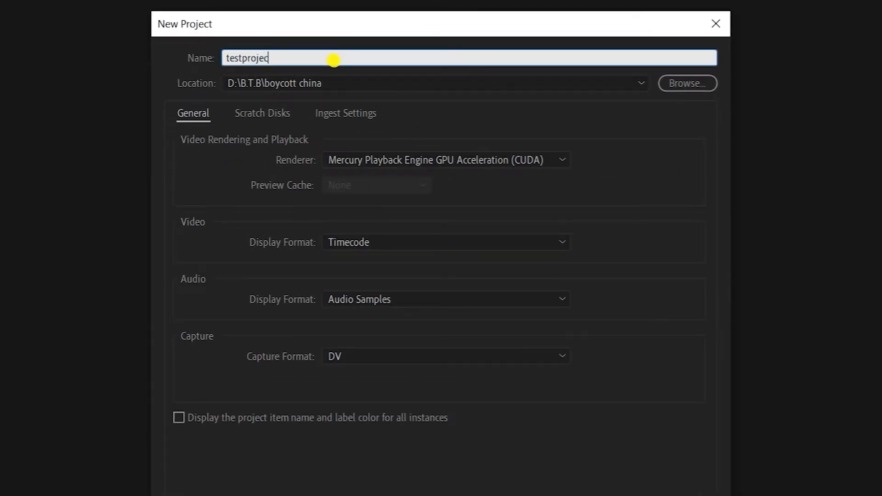
key("Return")
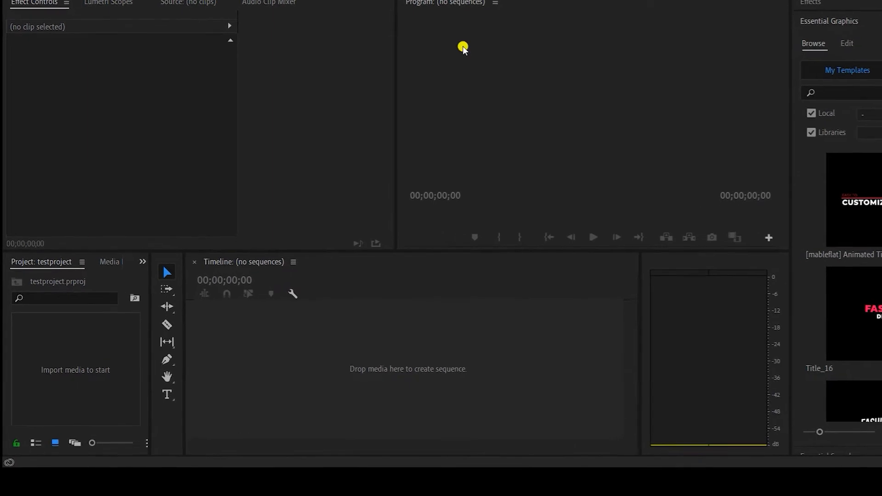
left_click(555, 143)
left_click(331, 145)
left_click(393, 361)
left_click(120, 348)
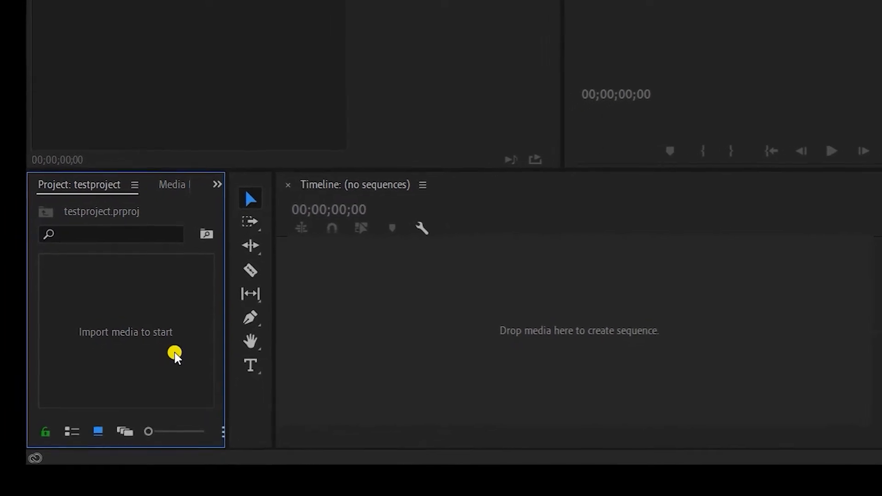
Import the video InShot_20190912_004838562 from a folder on New Drive (D:) into the project.
double_click(150, 283)
scroll(73, 229, "down", 2)
left_click(73, 274)
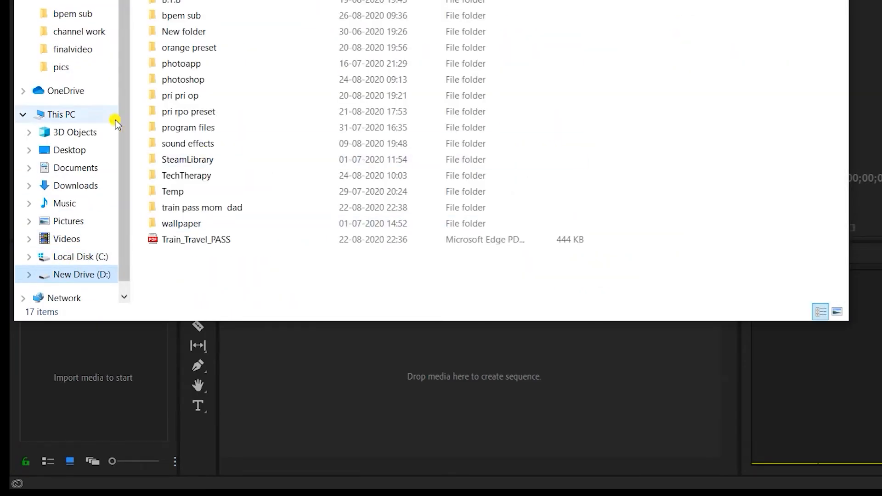
double_click(184, 15)
left_click(731, 120)
left_click_drag(736, 109, 73, 409)
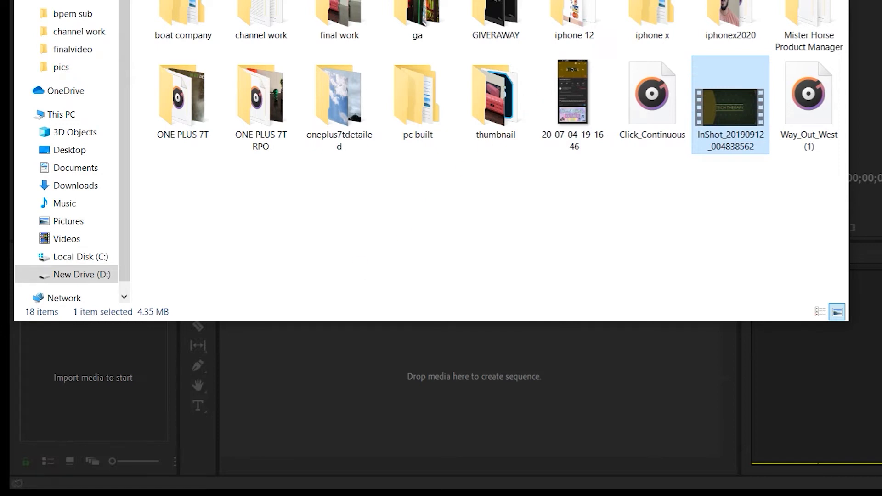
left_click(756, 1)
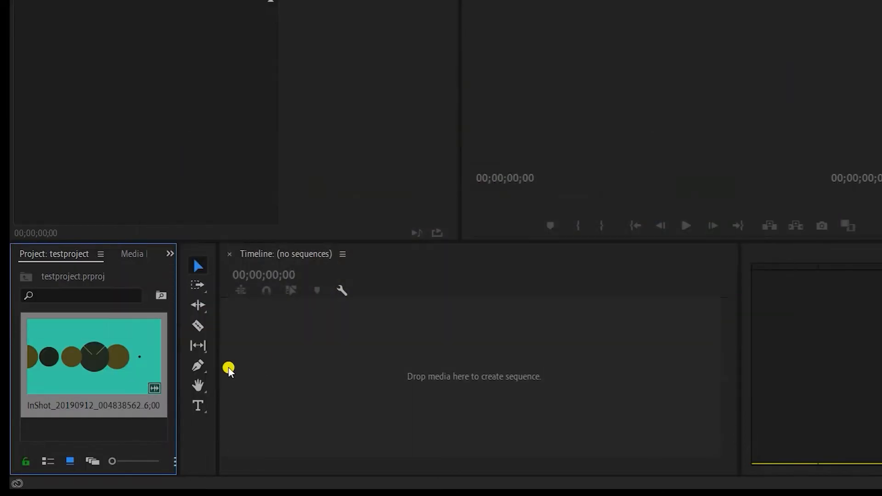
Create a sequence from the imported InShot video and enlarge the timeline scale so the clip is wide enough to edit.
left_click(399, 350)
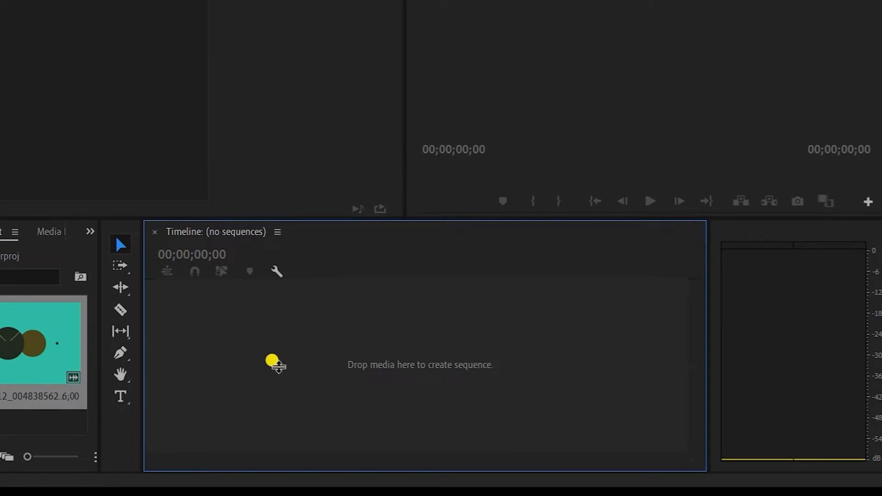
left_click_drag(61, 365, 374, 392)
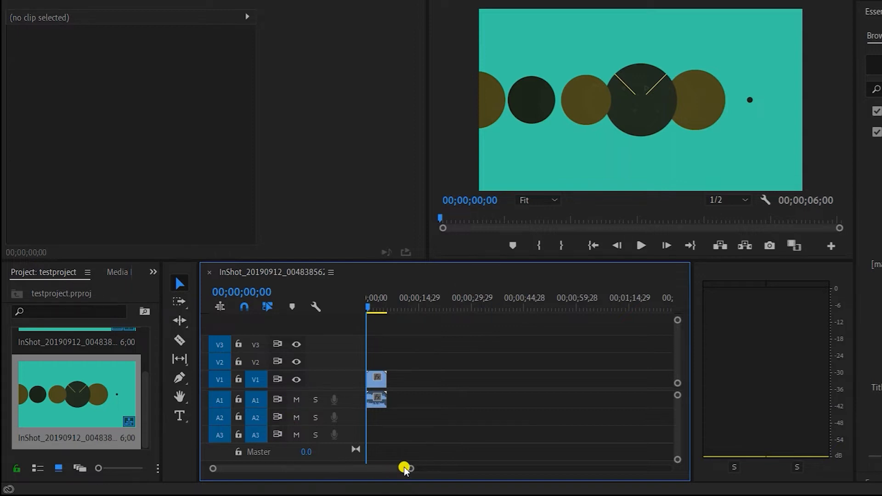
left_click_drag(409, 468, 347, 469)
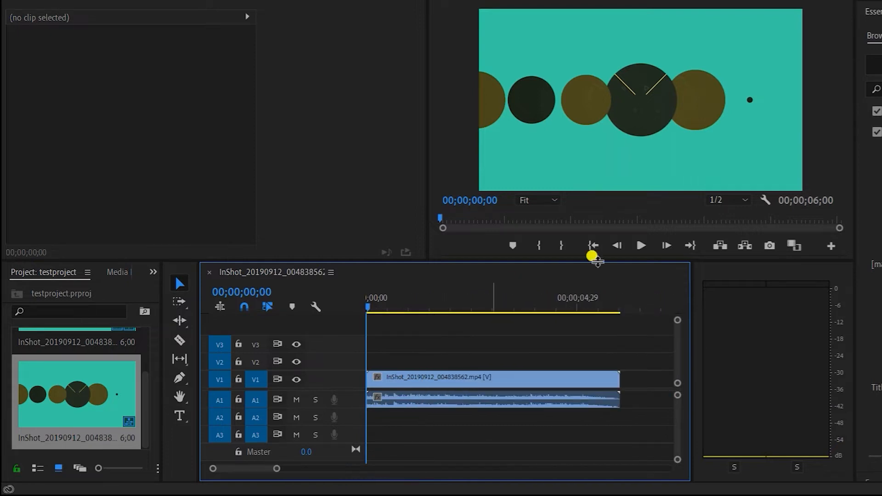
Play back the new sequence to preview the intro clip.
left_click(641, 247)
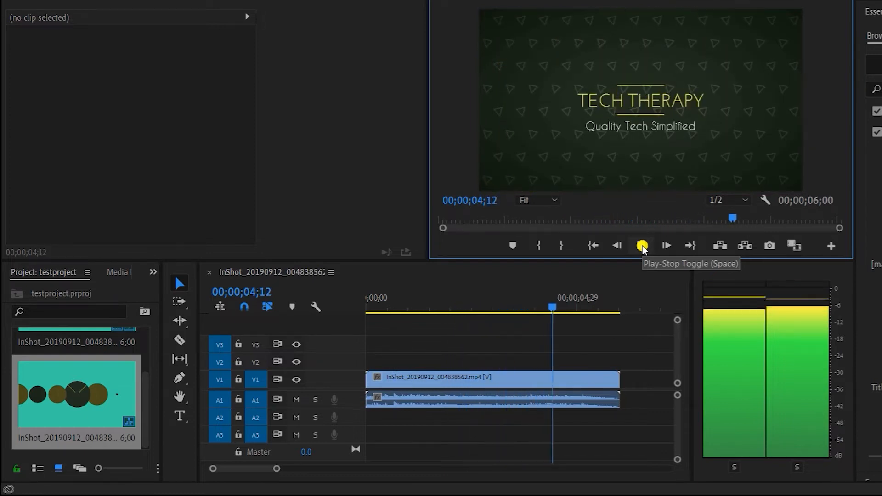
left_click(642, 247)
left_click(608, 305)
key("Home")
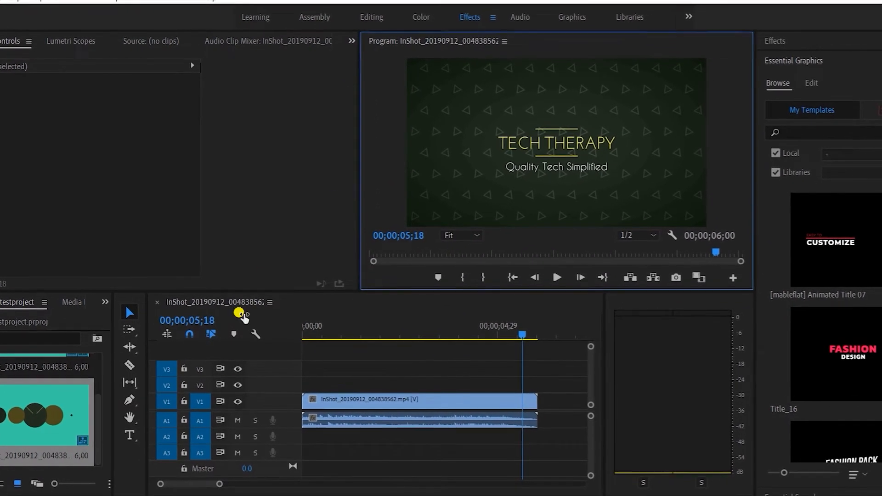
Return the playhead to the sequence start and split the clip slightly past its middle with the Razor tool.
left_click_drag(325, 330, 298, 332)
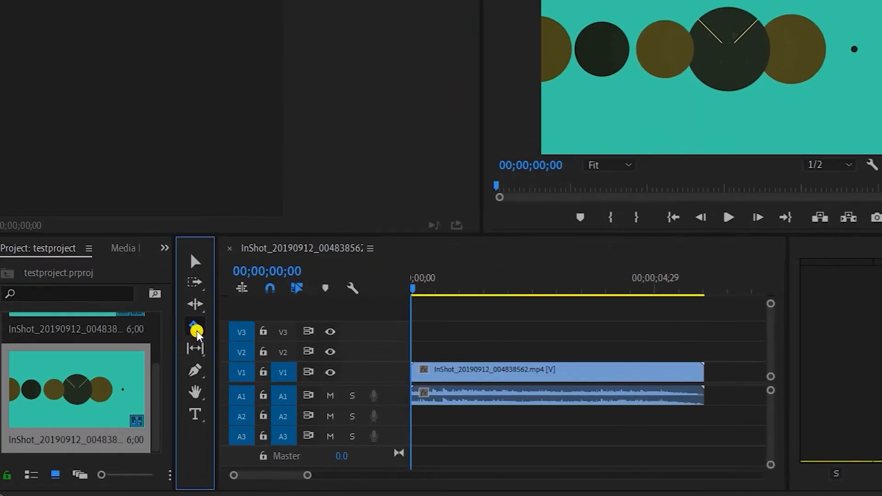
left_click(147, 346)
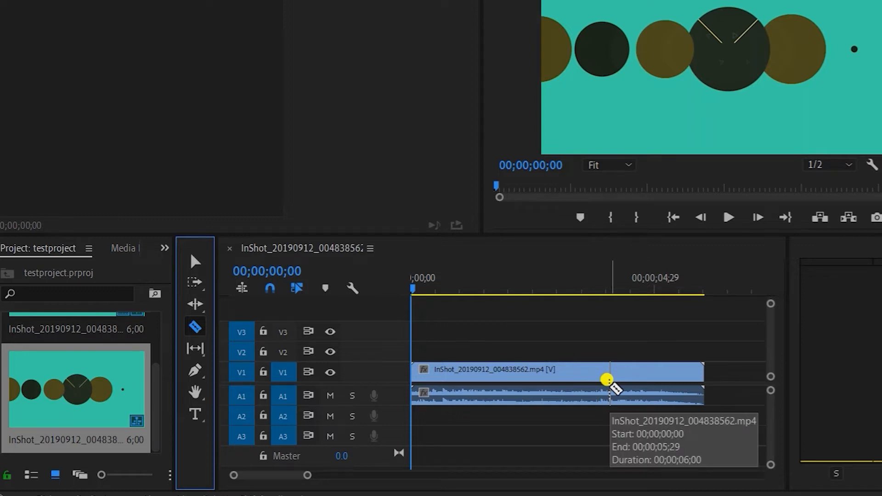
left_click(574, 384)
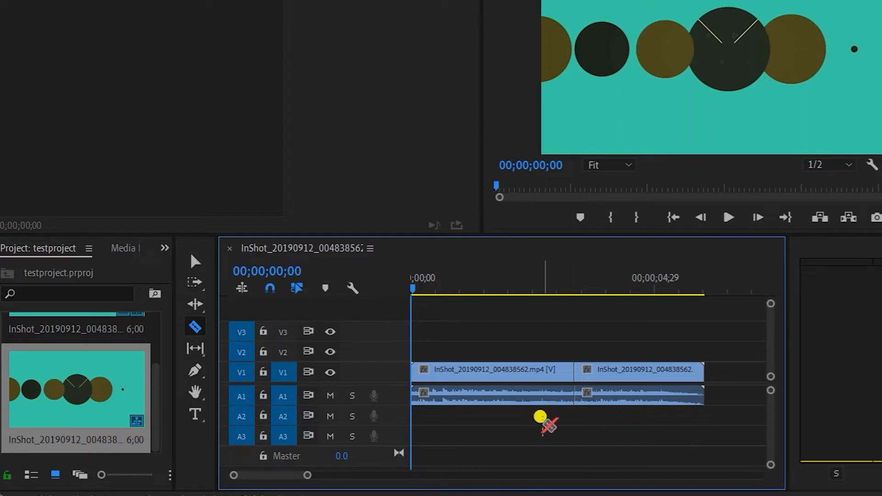
Move the second clip segment later on its track so it starts at 00;00;05;03, leaving a gap after the first.
left_click(195, 261)
left_click(631, 374)
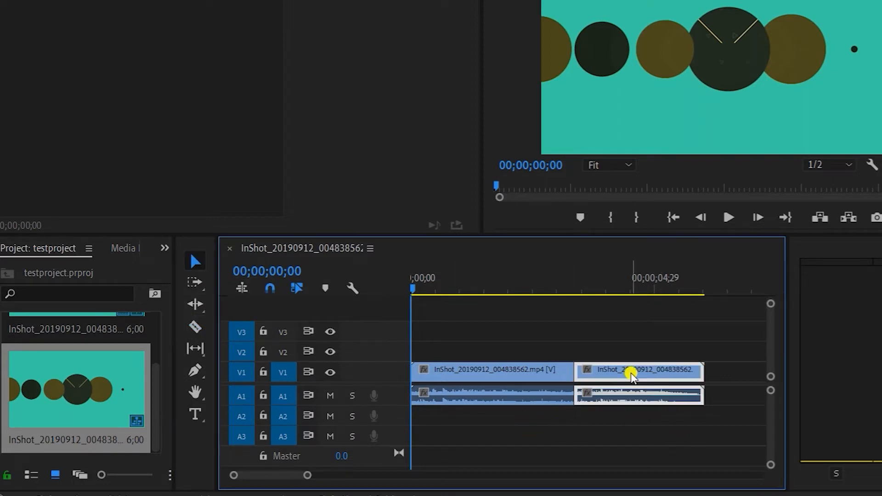
scroll(617, 384, "down", 2)
left_click_drag(562, 374, 648, 373)
scroll(648, 371, "up", 1)
scroll(648, 371, "down", 5)
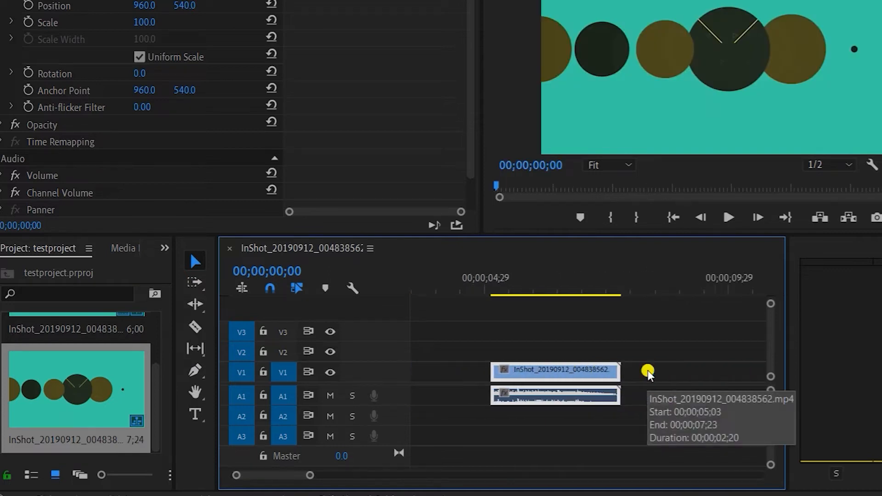
scroll(648, 372, "up", 6)
scroll(648, 372, "down", 1)
Play the first segment from the sequence start, and the second segment from its beginning, to preview the split clip.
left_click(422, 285)
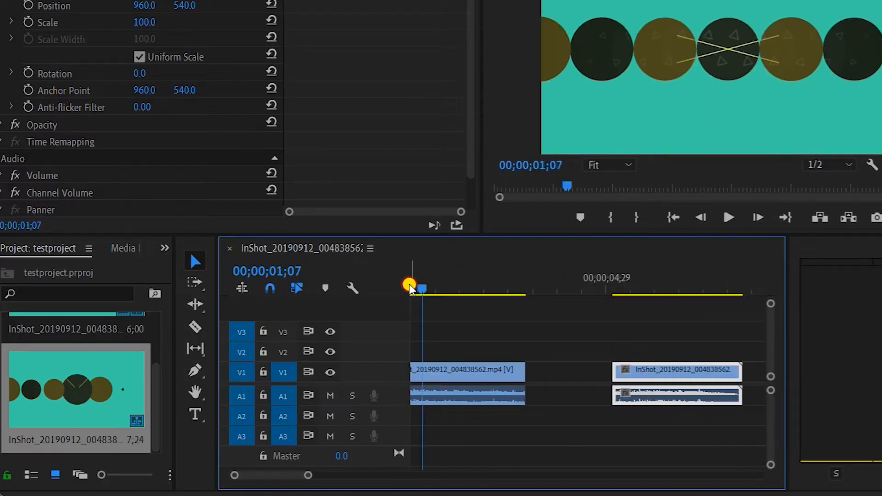
left_click_drag(422, 290, 396, 294)
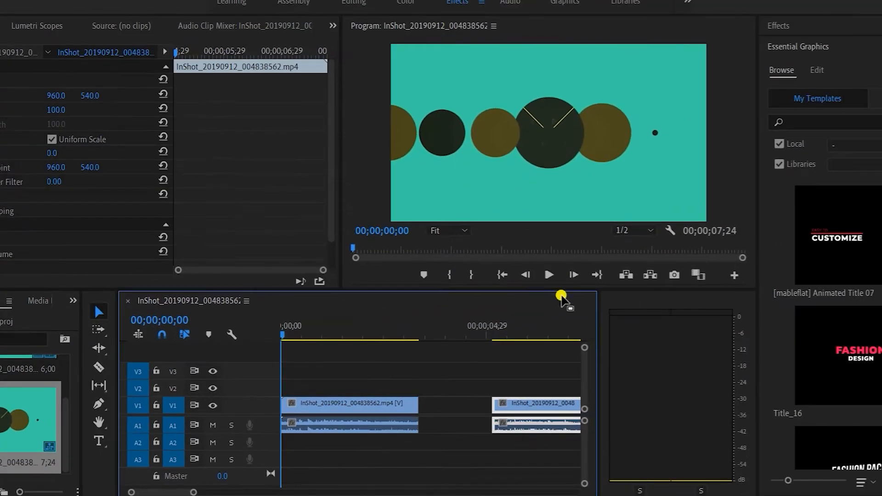
left_click(729, 217)
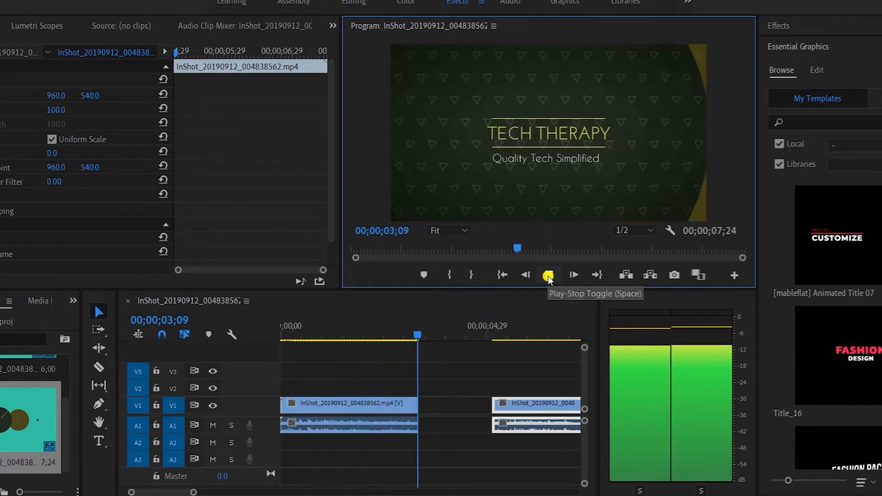
left_click(494, 325)
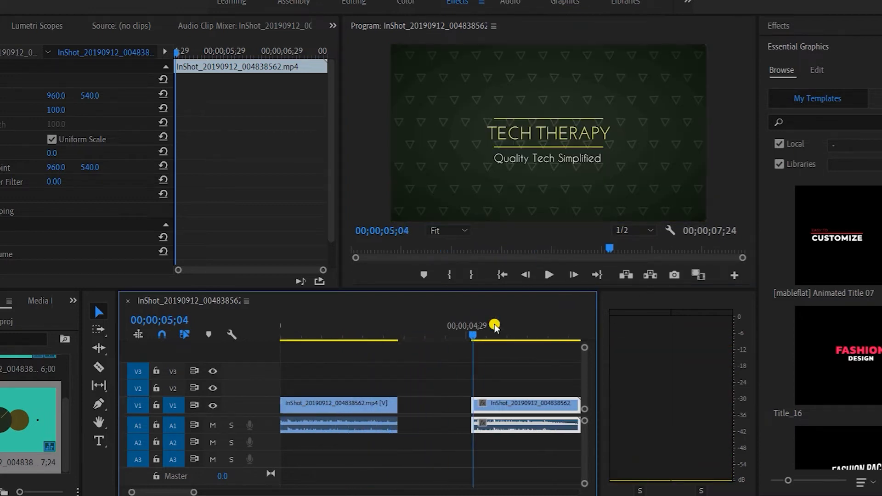
left_click(550, 275)
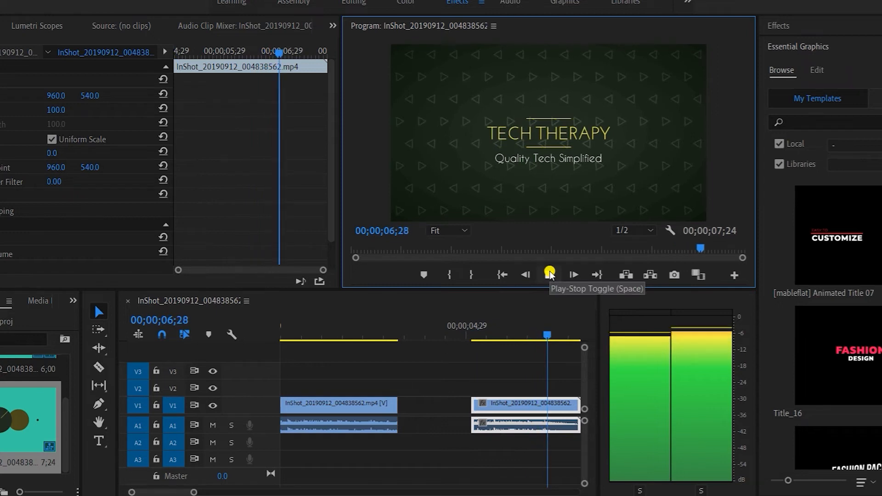
left_click(550, 274)
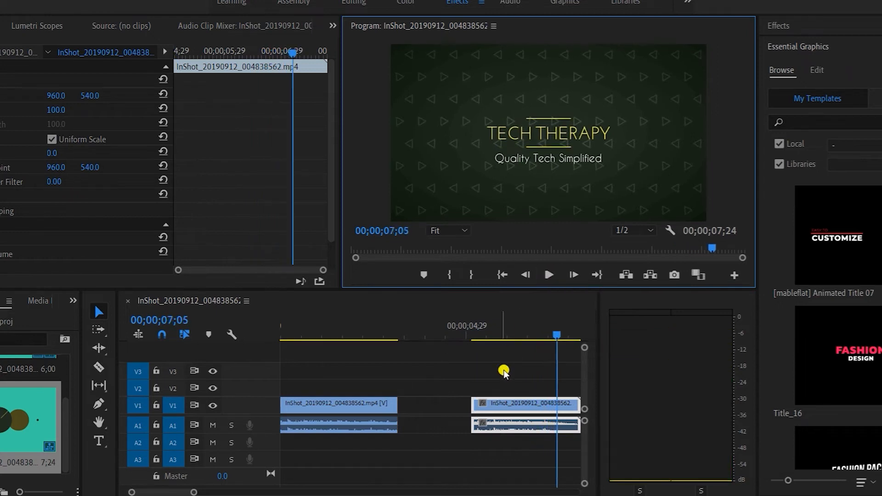
Delete the gap between the two segments, and move the second segment later so it starts at 00;00;03;26.
left_click(429, 419)
key("Delete")
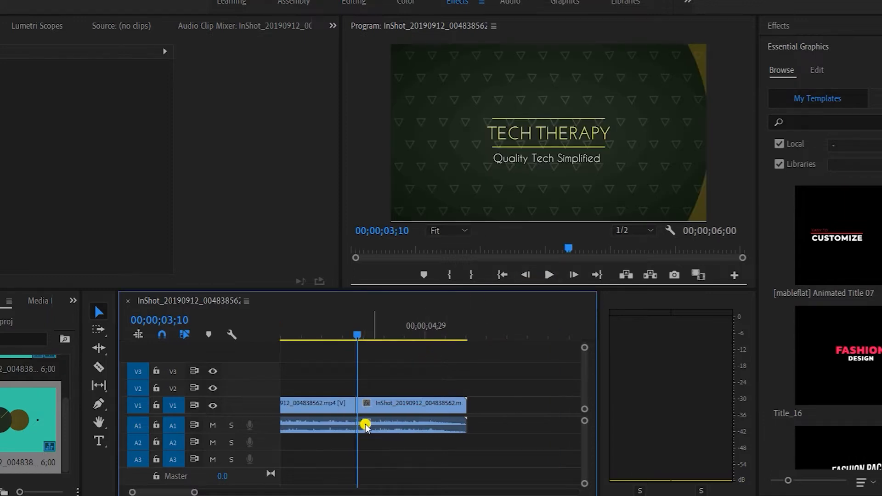
left_click(400, 417)
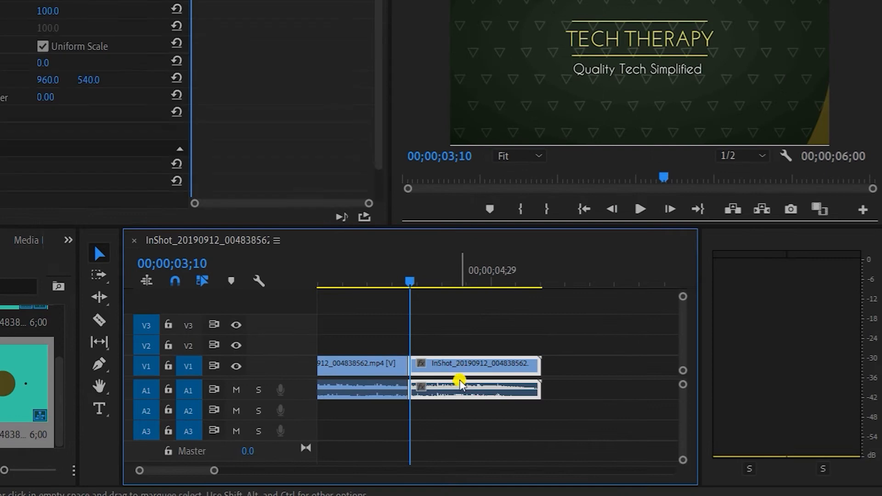
left_click_drag(440, 370, 479, 371)
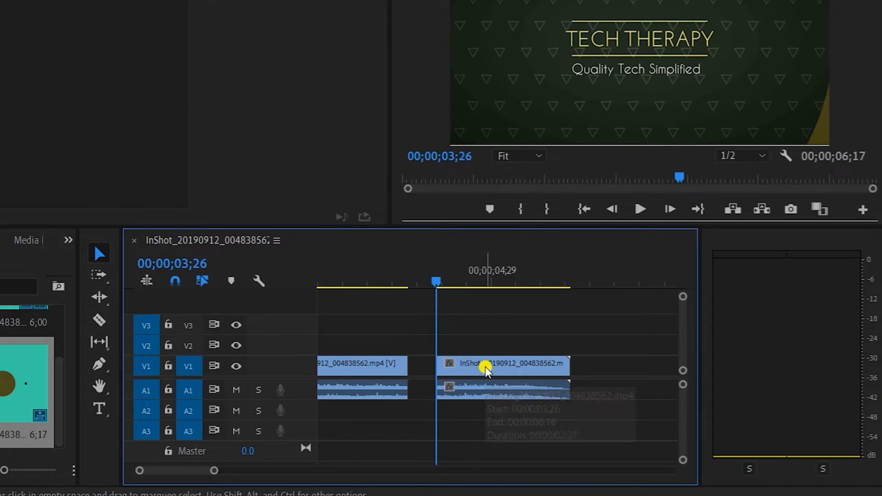
Unlink the second segment's audio from its video and move the audio later on track A1.
right_click(486, 368)
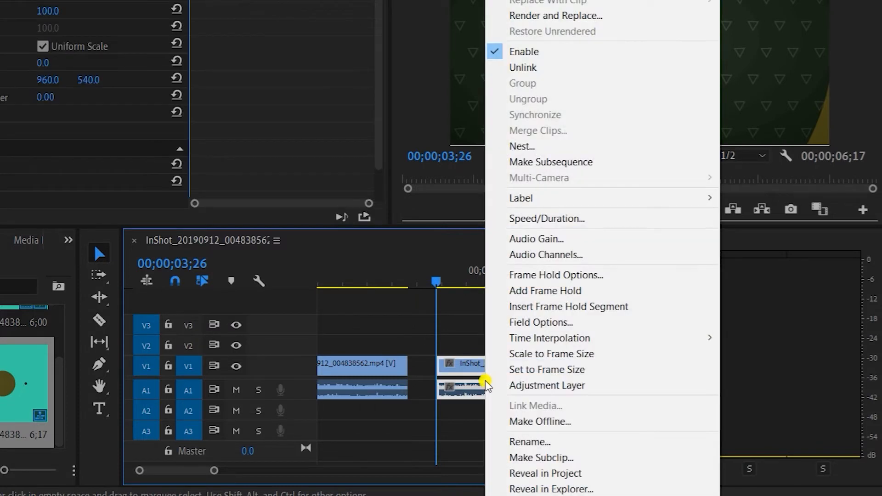
left_click(528, 68)
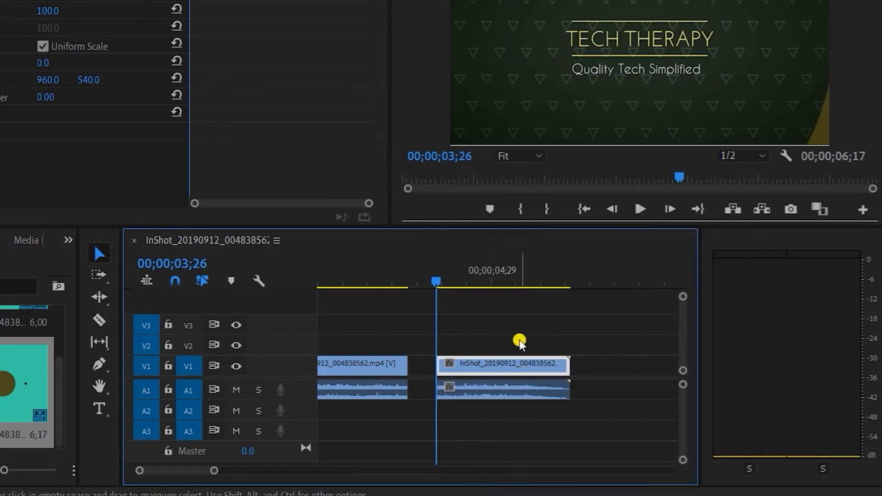
left_click(491, 398)
scroll(441, 394, "down", 1)
left_click_drag(436, 396, 569, 392)
mouse_move(441, 367)
left_mouse_down()
mouse_move(435, 359)
mouse_move(472, 353)
mouse_move(454, 368)
left_mouse_up()
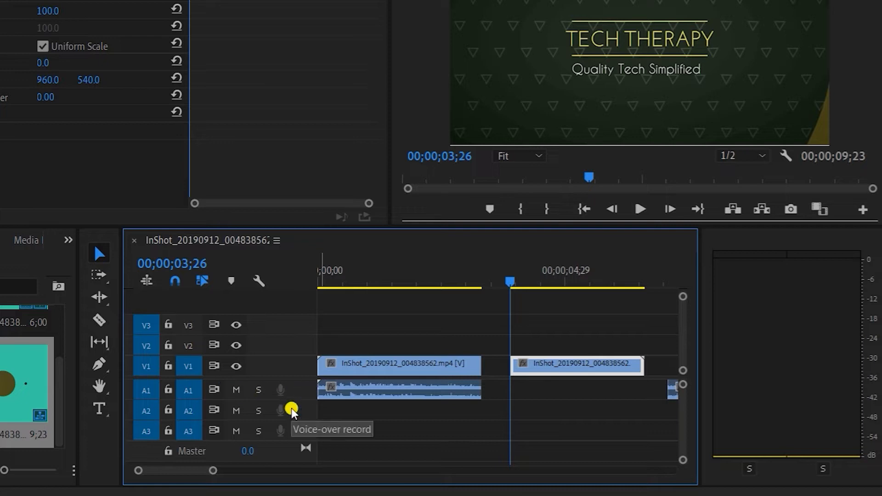
Place the second video segment on track V2 above the first segment and reposition it along that track.
left_click_drag(589, 367, 340, 344)
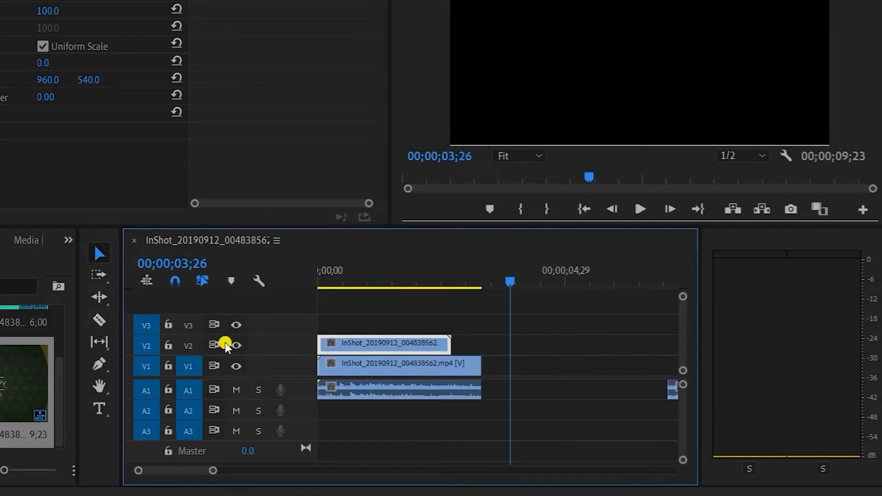
left_click(184, 345)
left_click_drag(335, 349, 445, 337)
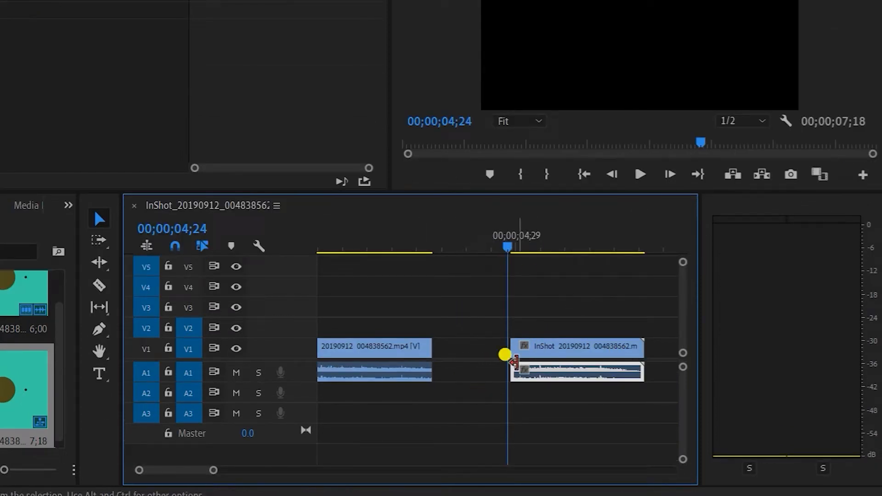
Set the playback speed of the second segment's video and audio to 130%.
left_click(554, 354)
left_click(550, 373)
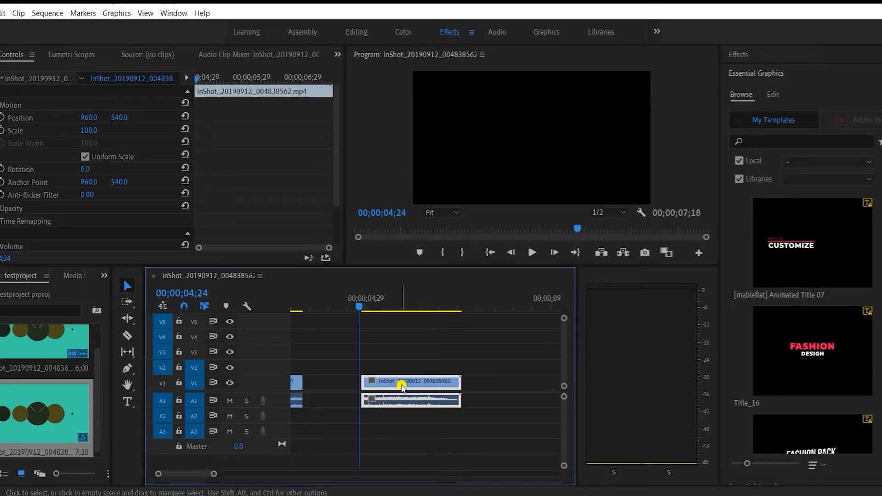
right_click(402, 387)
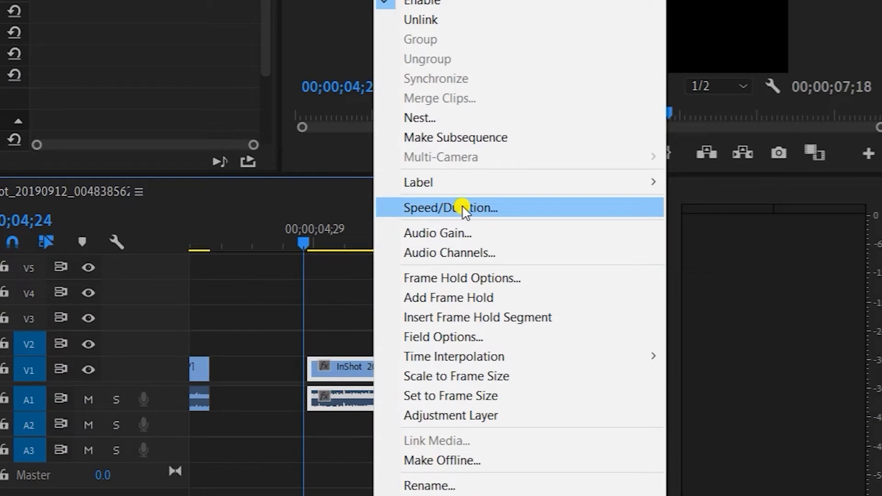
left_click(458, 284)
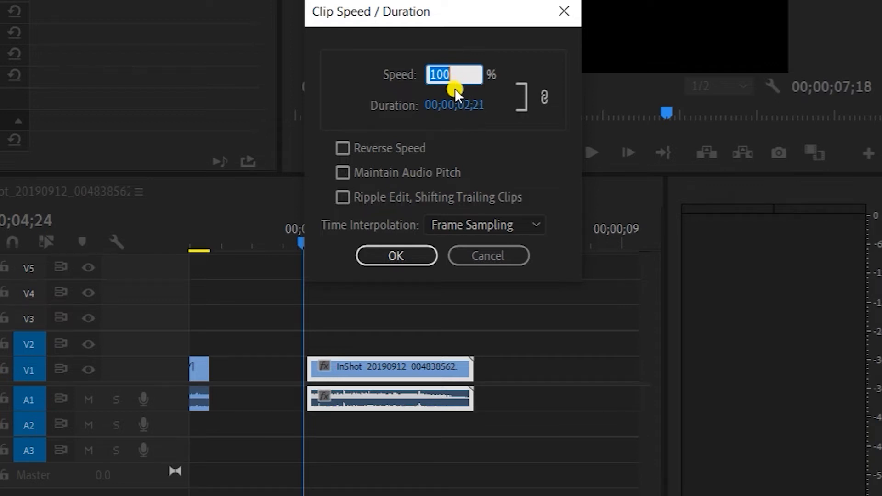
type("130")
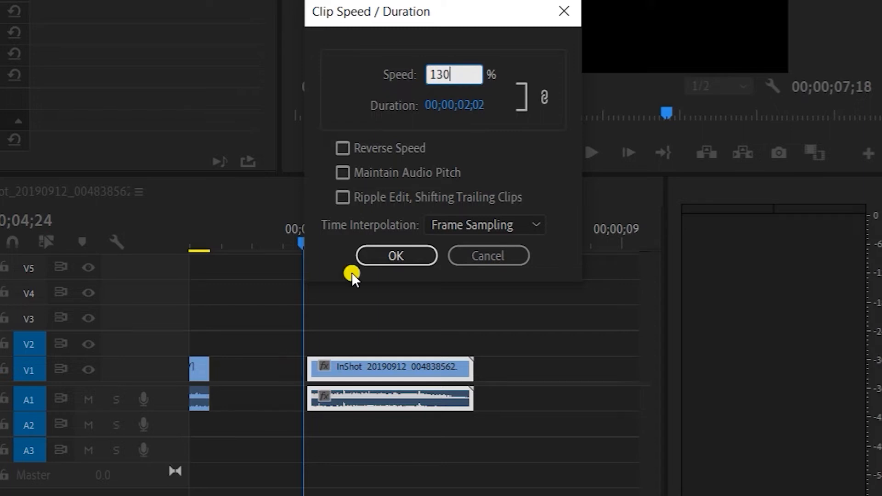
left_click(409, 254)
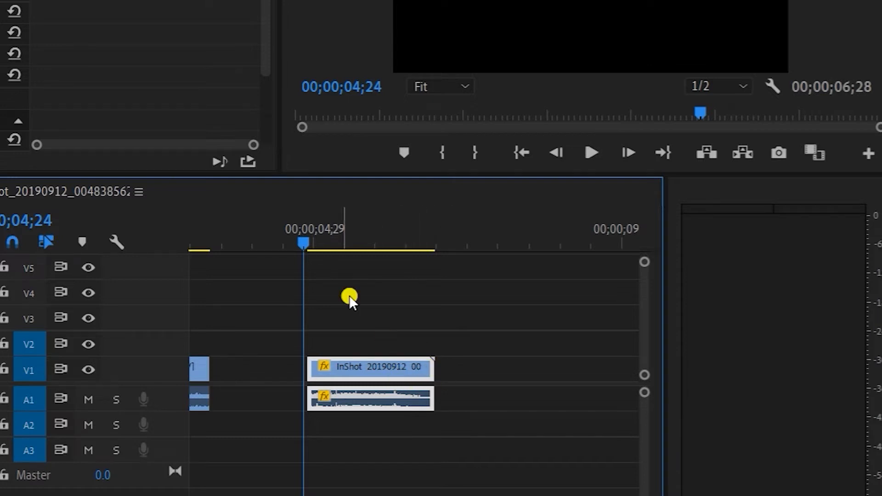
Play back the sped-up second segment, return to its start and play it again.
left_click(591, 153)
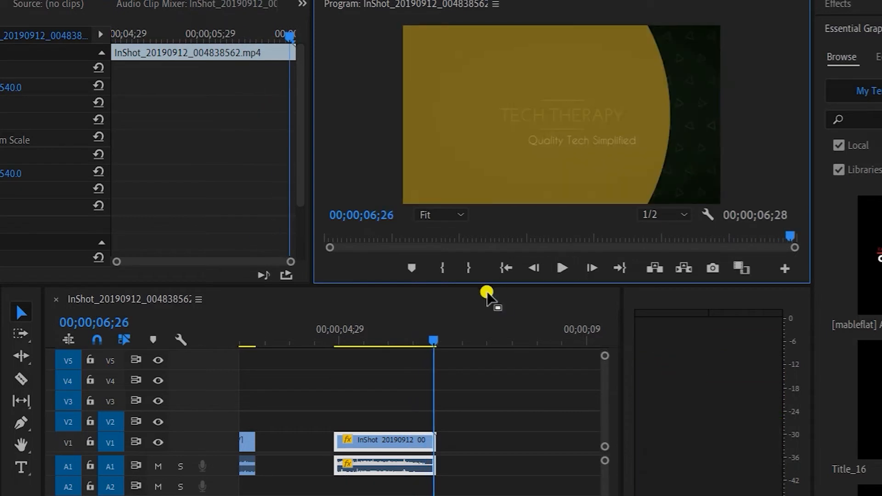
left_click(335, 340)
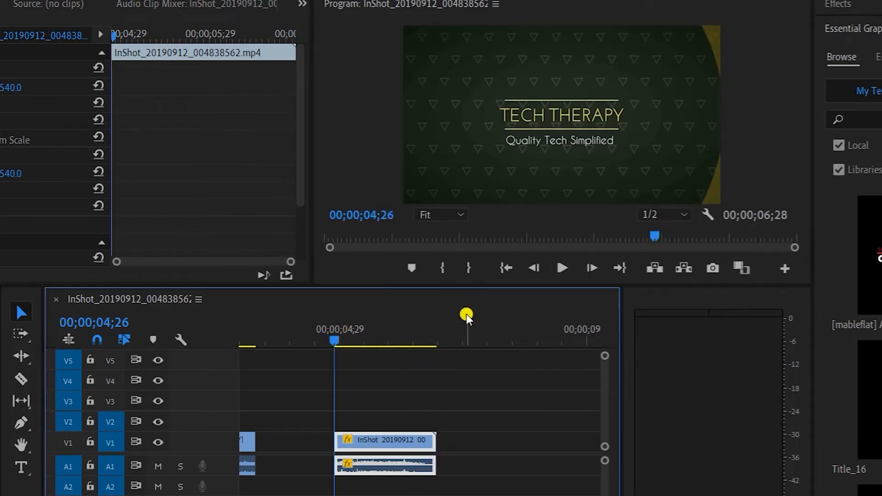
left_click(562, 268)
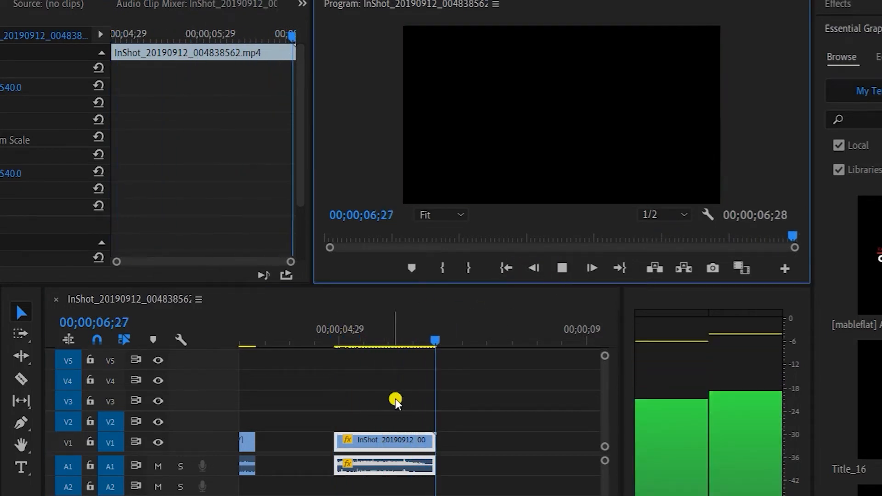
Set the second segment's playback speed to 80% and play it back from its start.
right_click(366, 450)
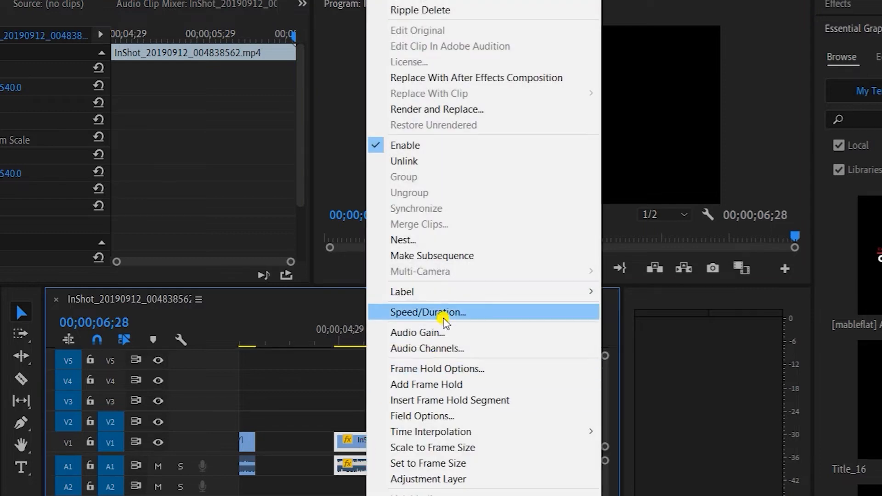
left_click(442, 313)
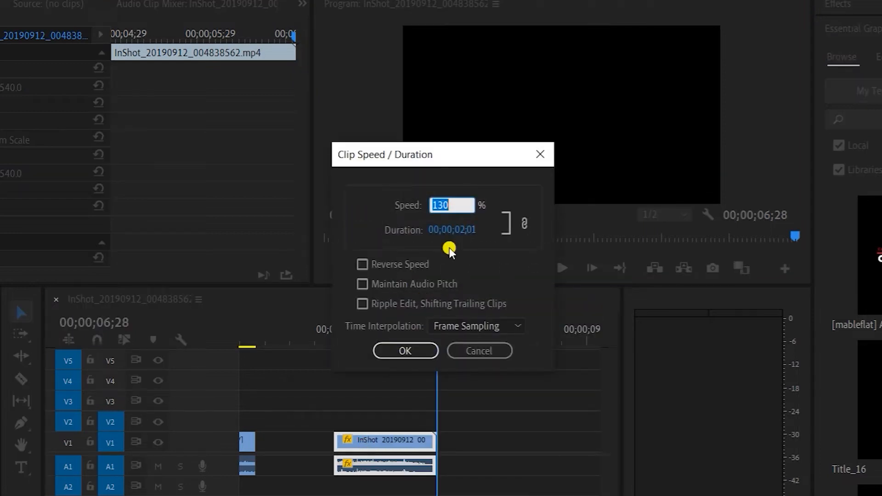
type("80")
key("Return")
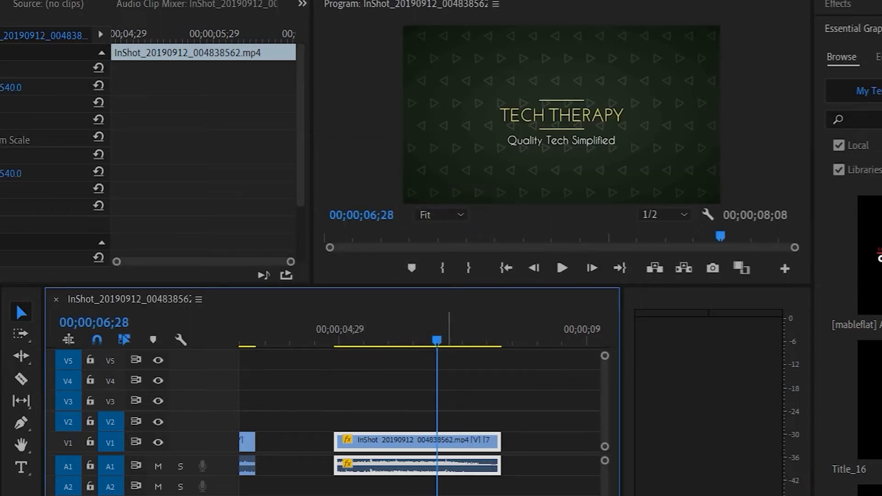
left_click(337, 331)
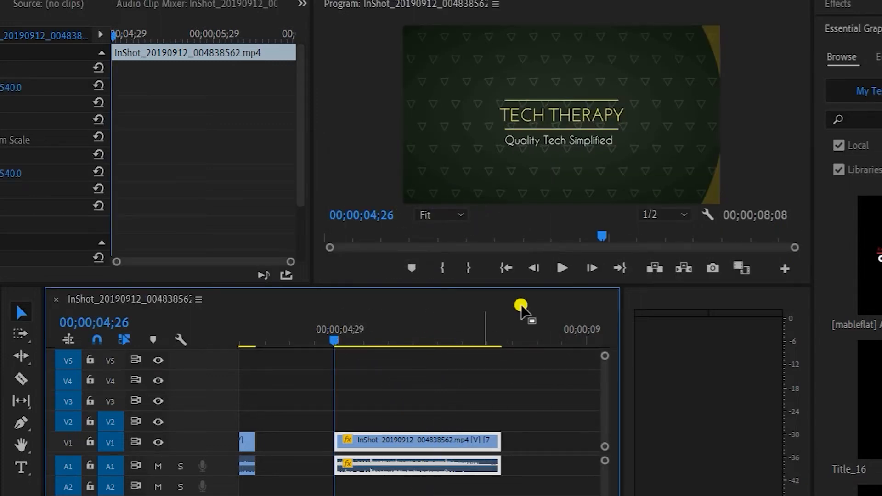
left_click(564, 269)
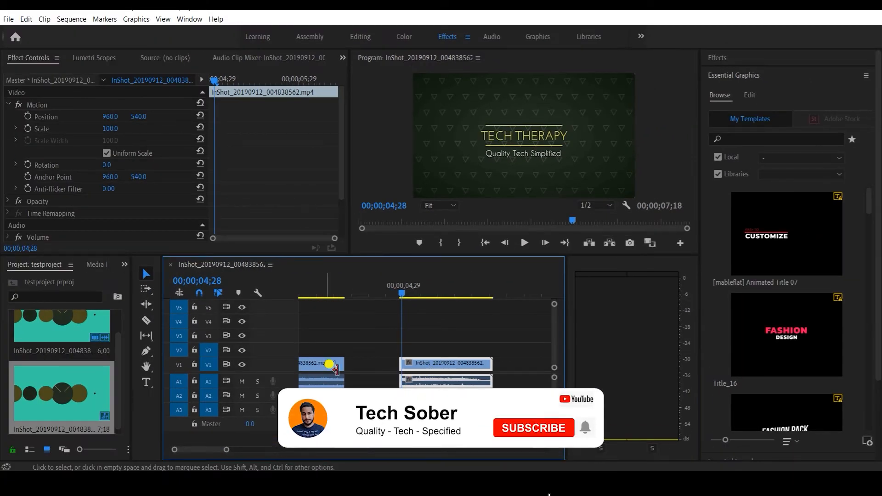
Adjust the audio gain of the second segment by 4 dB.
scroll(450, 363, "right", 2)
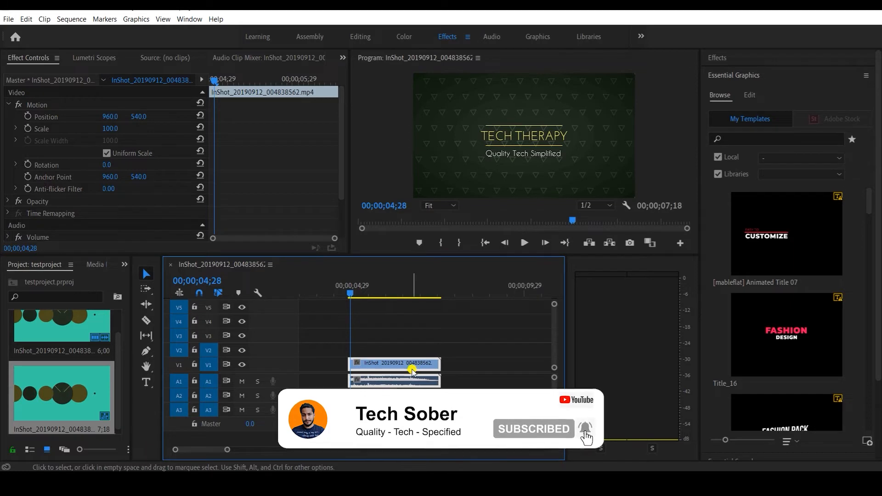
right_click(410, 367)
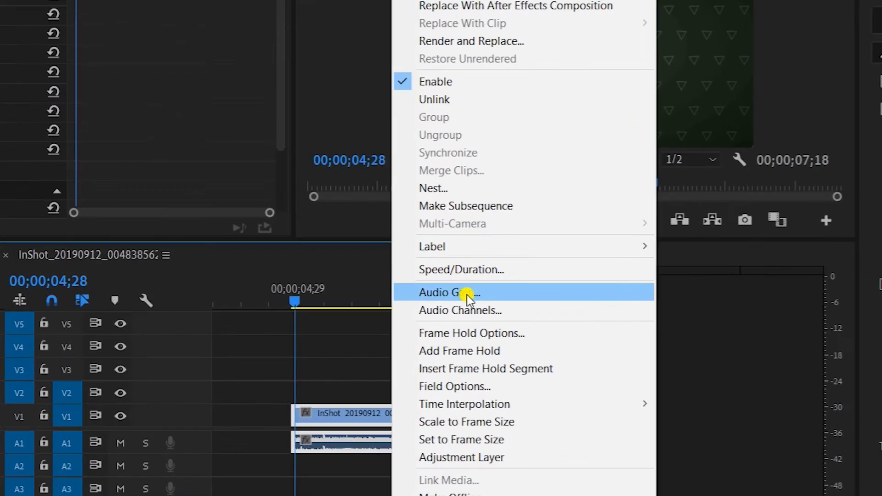
left_click(460, 292)
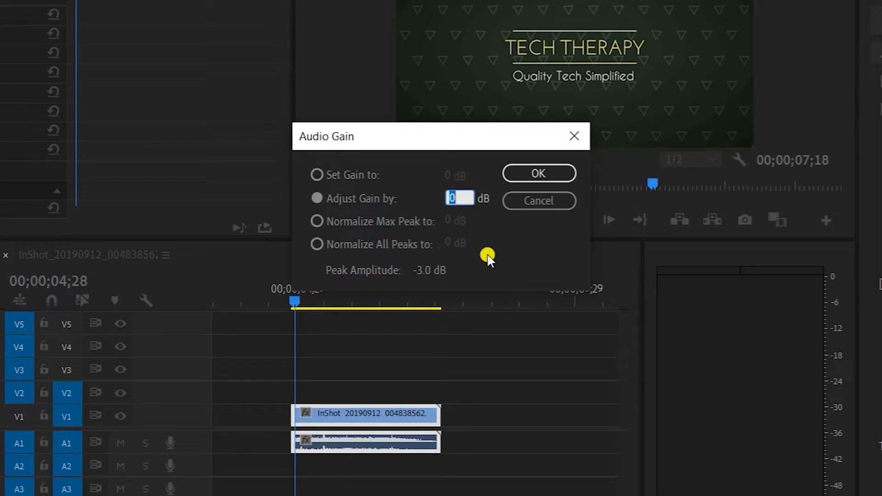
type("4")
left_click(540, 172)
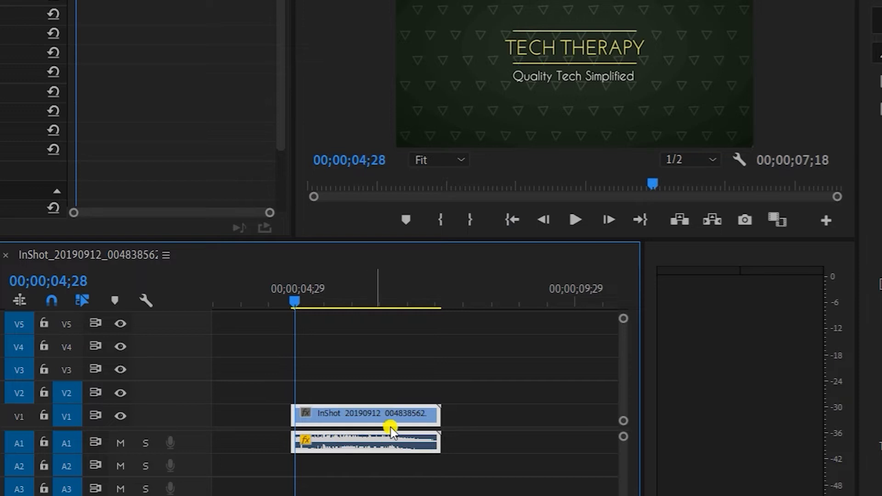
Play back the second segment to hear the gain change, and return the playhead to the segment's start.
left_click(575, 219)
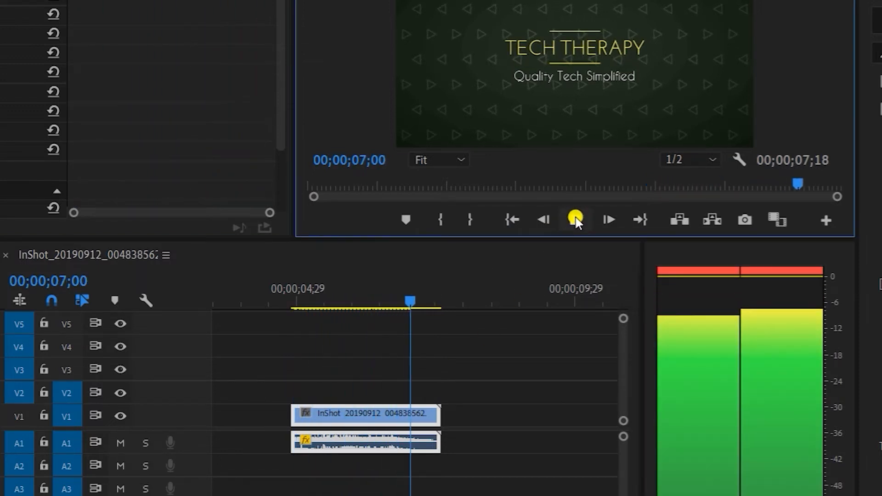
left_click(575, 220)
left_click(296, 291)
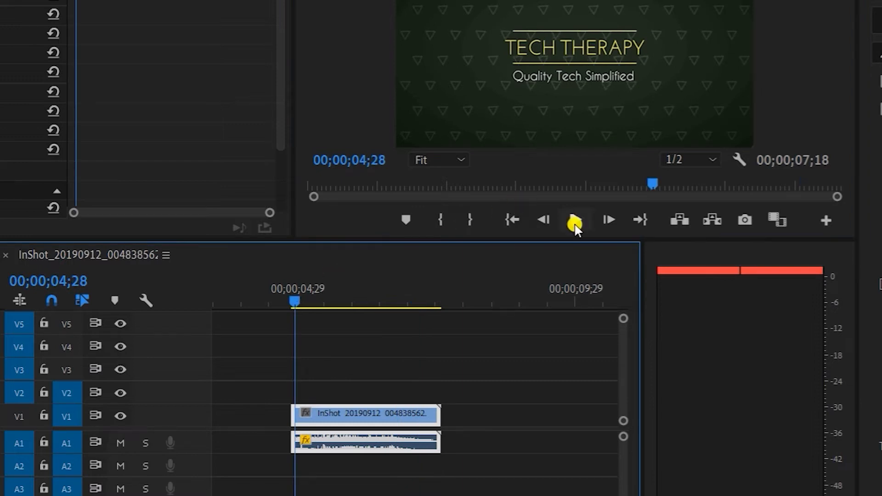
key("Left")
Adjust the second segment's audio gain by -8 dB and play it back from just before its start.
right_click(342, 422)
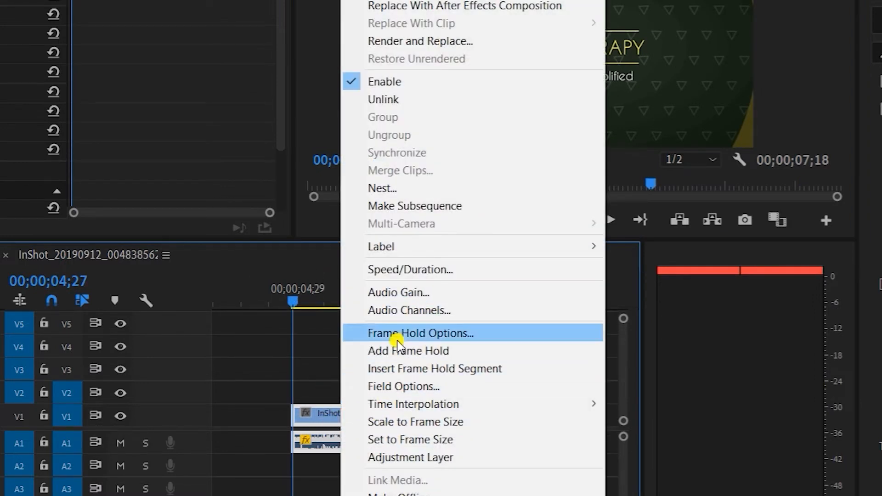
left_click(449, 296)
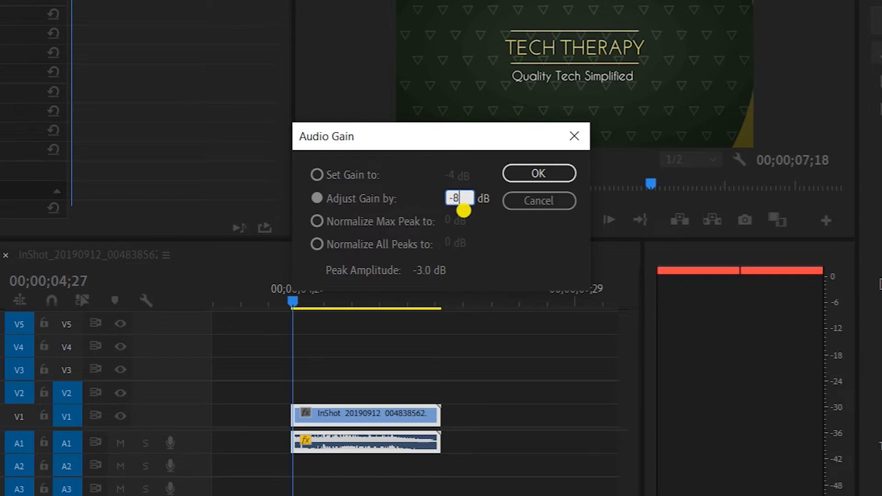
key("Return")
left_click(279, 294)
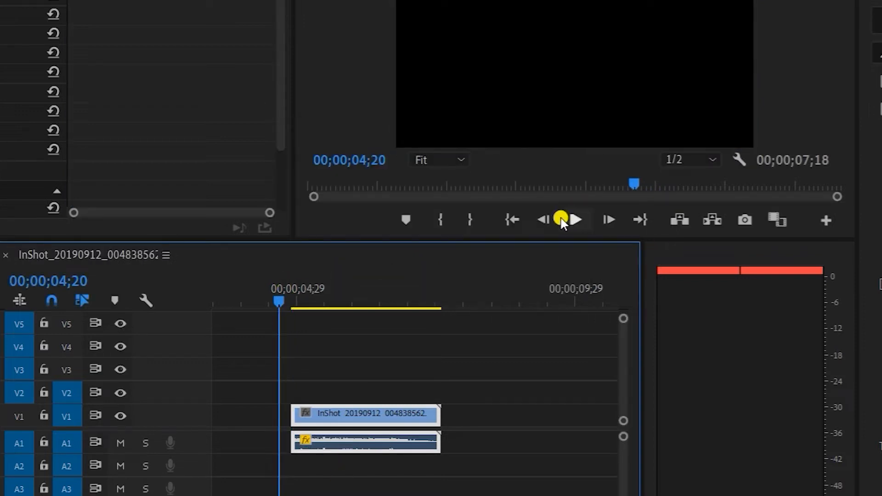
left_click(575, 220)
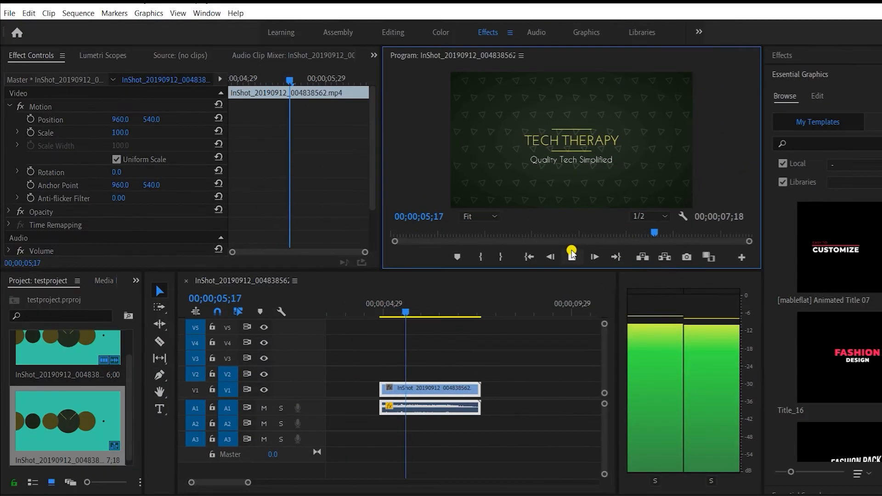
left_click(572, 254)
left_click(411, 389)
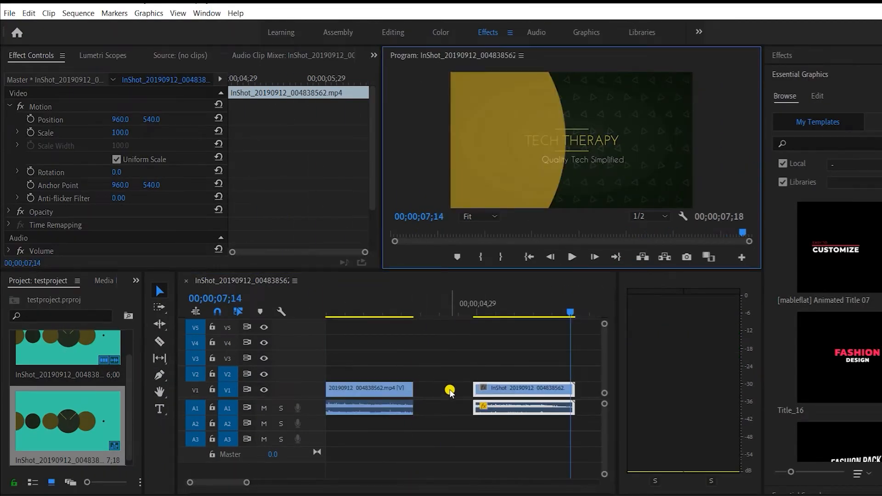
scroll(450, 391, "right", 3)
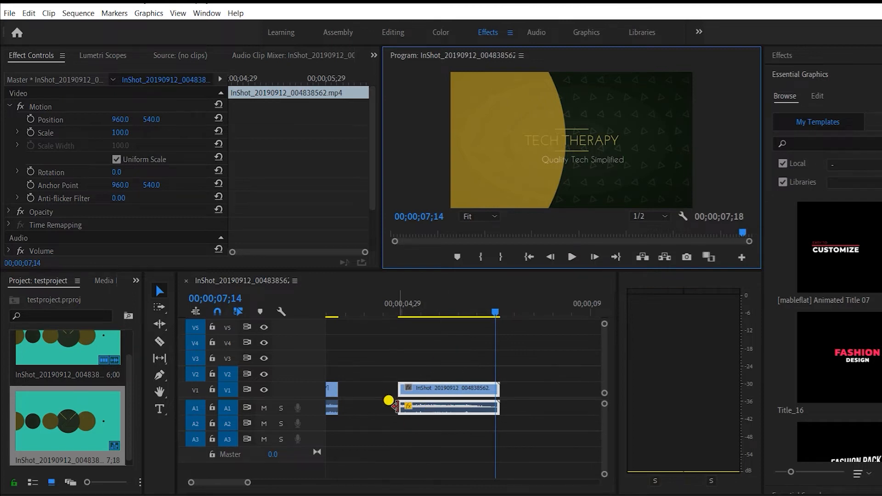
scroll(388, 396, "left", 2)
scroll(368, 404, "left", 2)
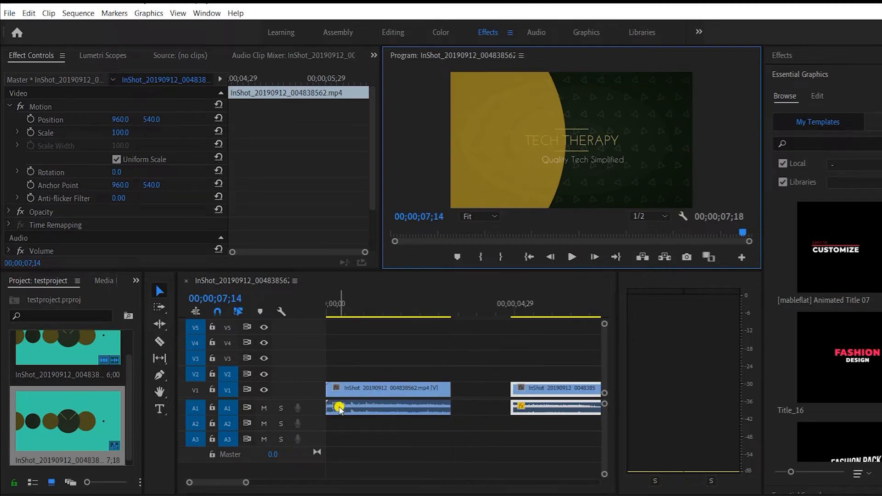
scroll(339, 416, "right", 1)
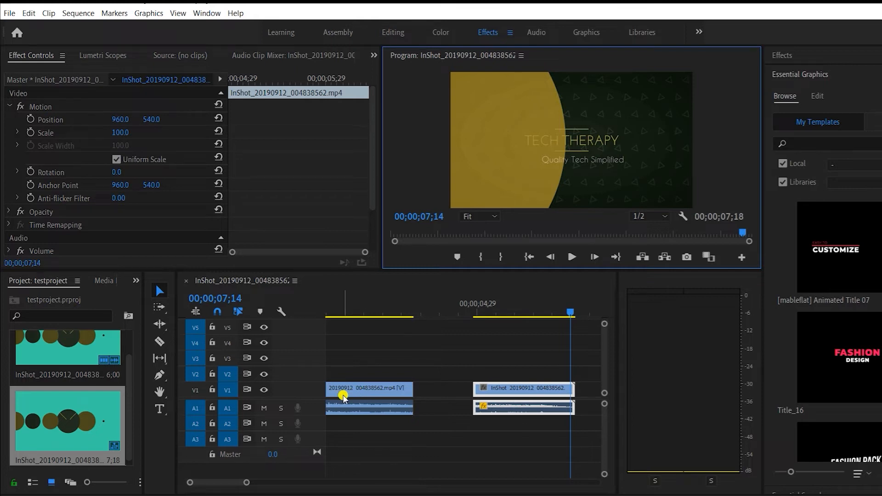
left_click(440, 368)
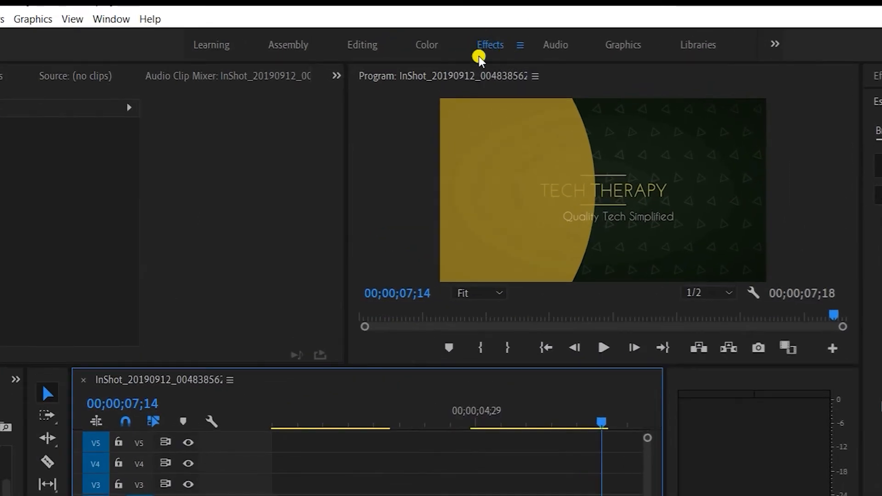
Switch to the Audio workspace and move the second segment's audio from track A1 down to A2.
left_click(555, 47)
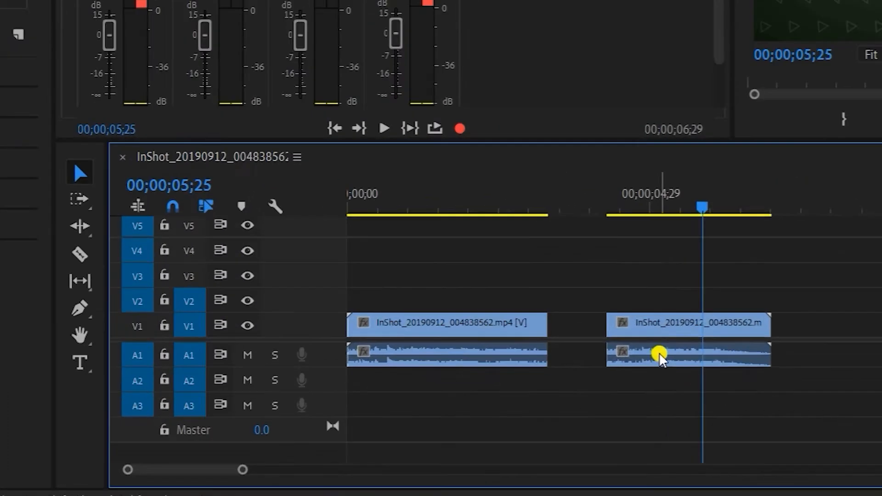
left_click(634, 407)
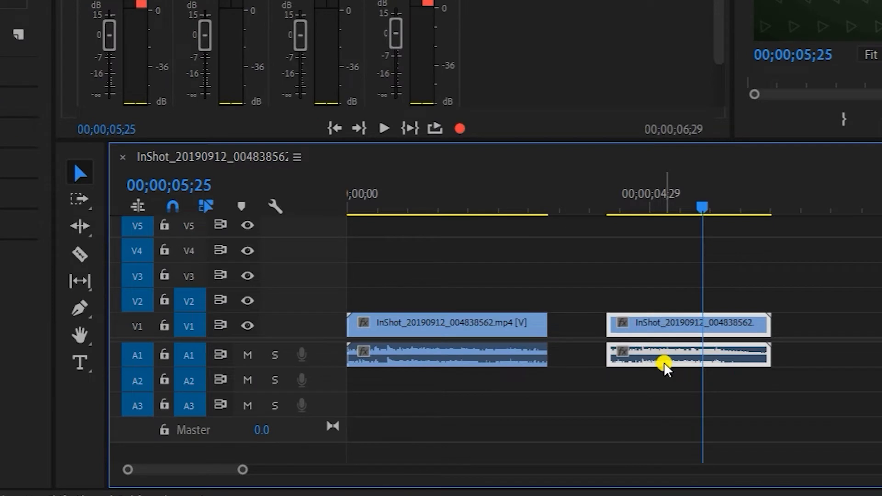
left_click_drag(669, 350, 663, 375)
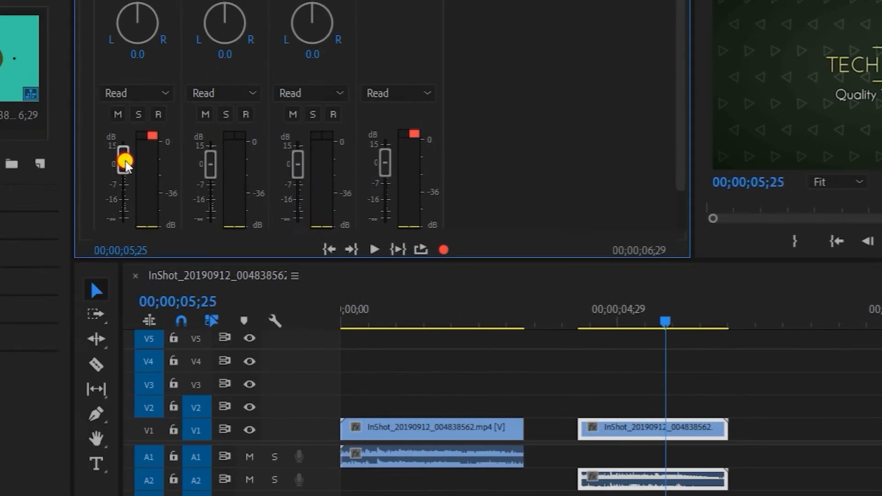
Raise the volume of audio track A1 above 0 dB in the track mixer and play the sequence from the beginning.
left_click_drag(125, 164, 127, 158)
left_click_drag(126, 154, 125, 153)
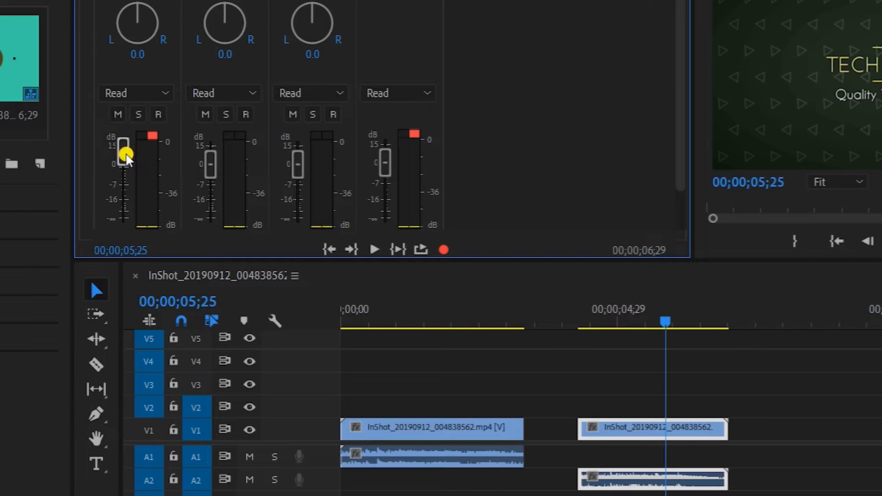
left_click(137, 54)
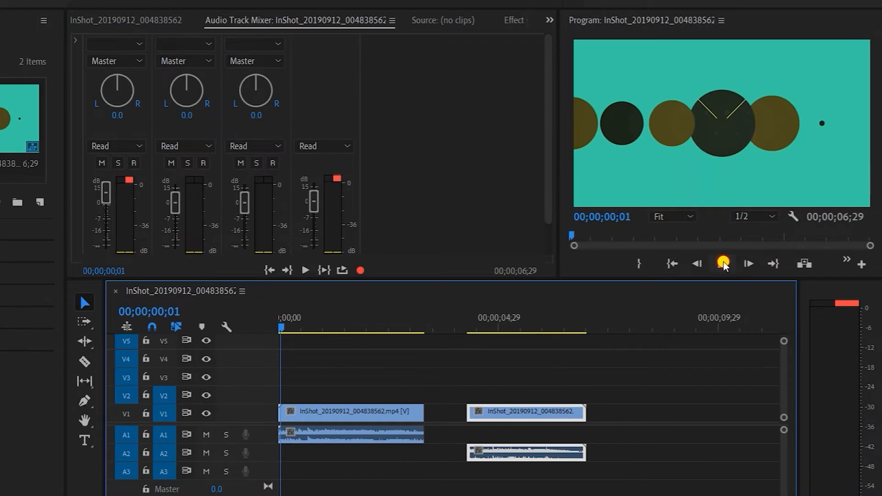
left_click(724, 264)
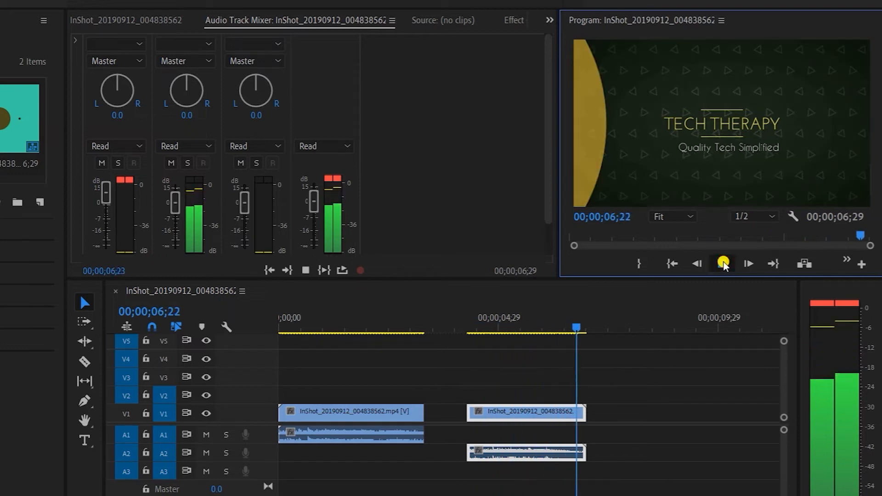
left_click(723, 265)
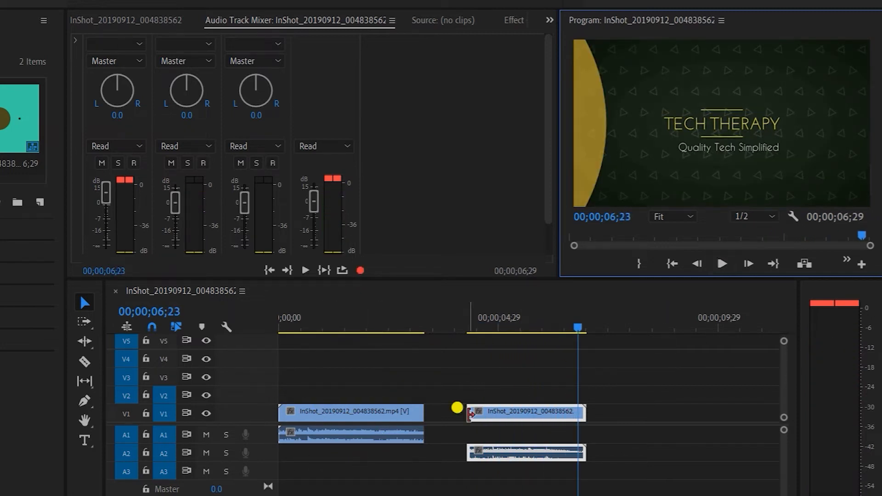
left_click(301, 438)
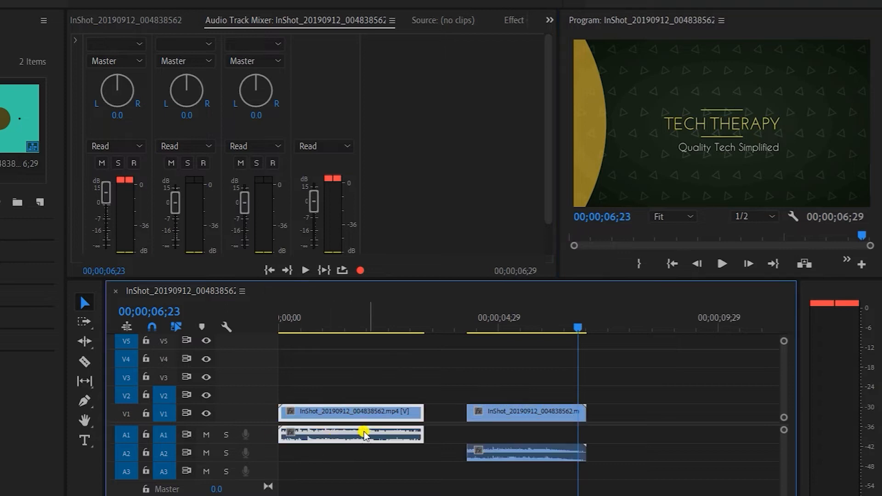
left_click(498, 450)
left_click(370, 421)
left_click(498, 414)
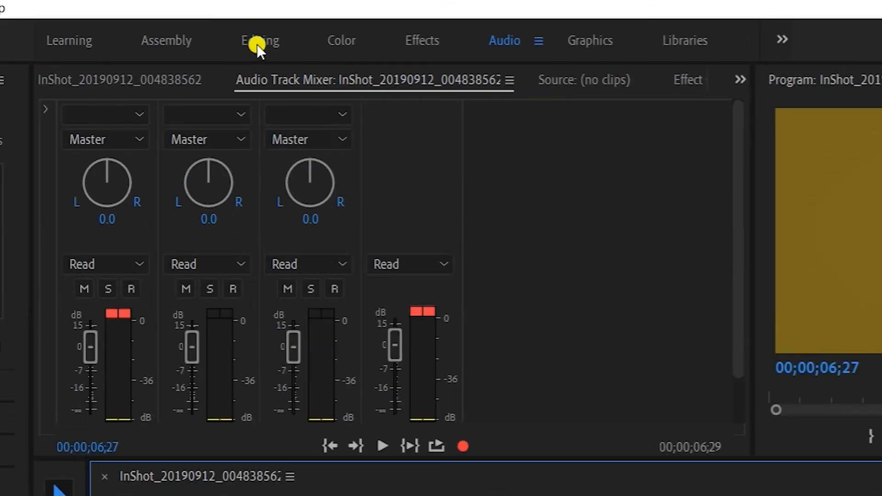
Switch to the Editing workspace and place the Pexels forest video on track V1 at 00;00;07;07, after the second segment.
left_click(258, 43)
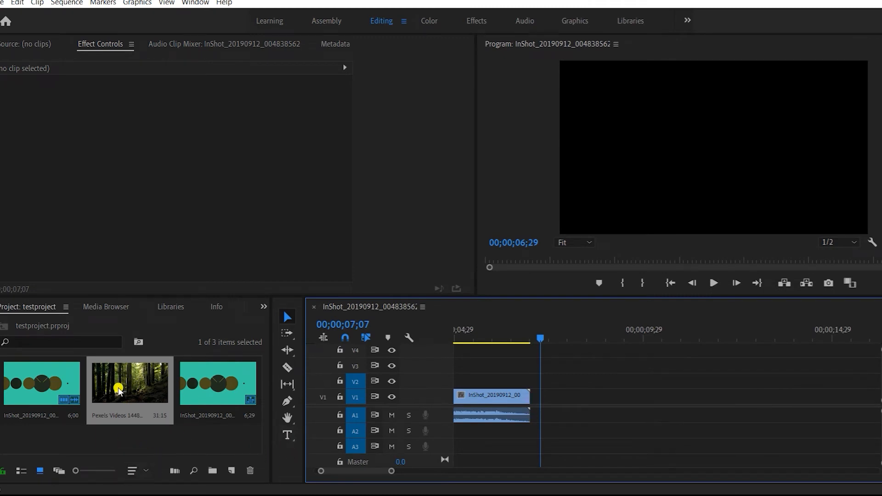
left_click_drag(118, 388, 537, 395)
scroll(436, 408, "down", 2)
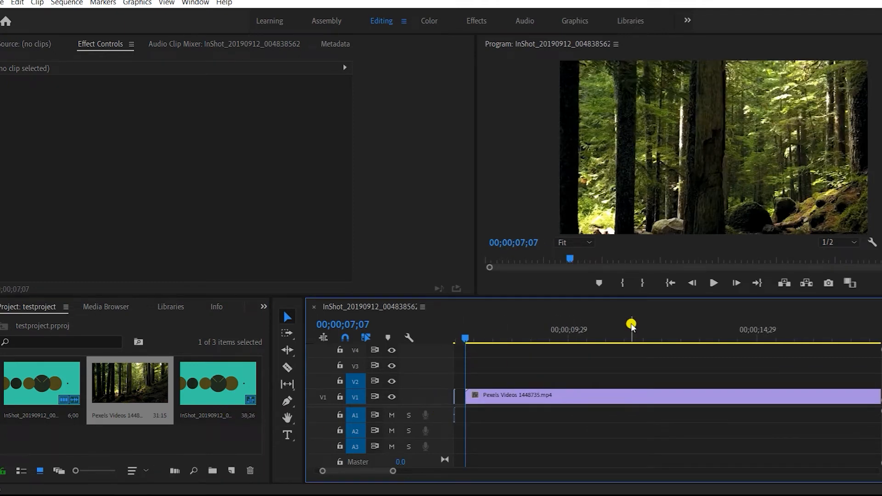
left_click(713, 282)
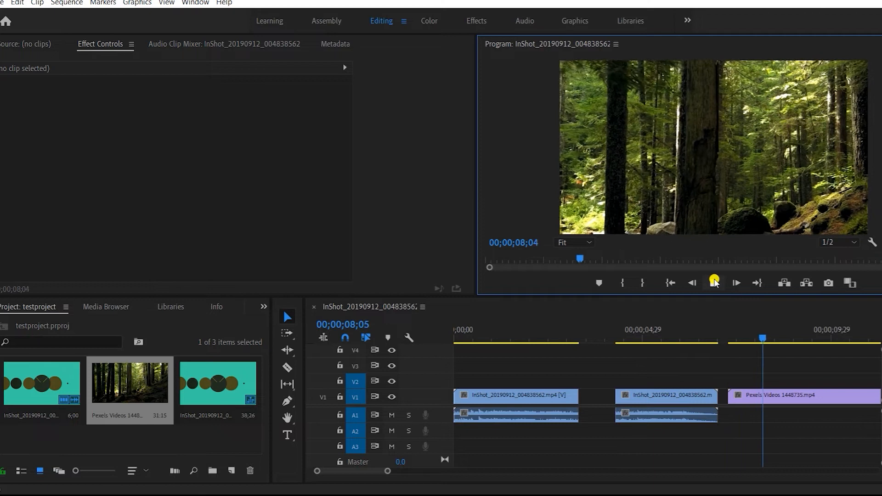
Stop playback and add the text "st john church" over the forest video with the Type tool at 00;00;09;09.
left_click(715, 282)
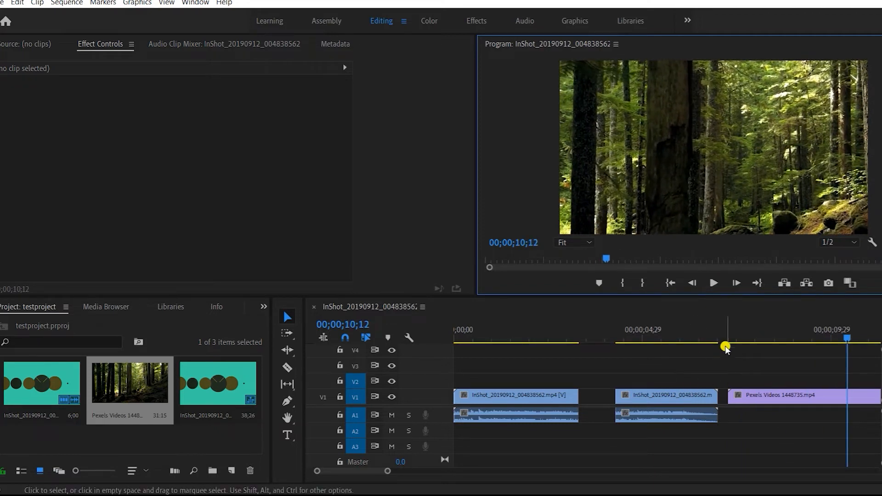
left_click(727, 339)
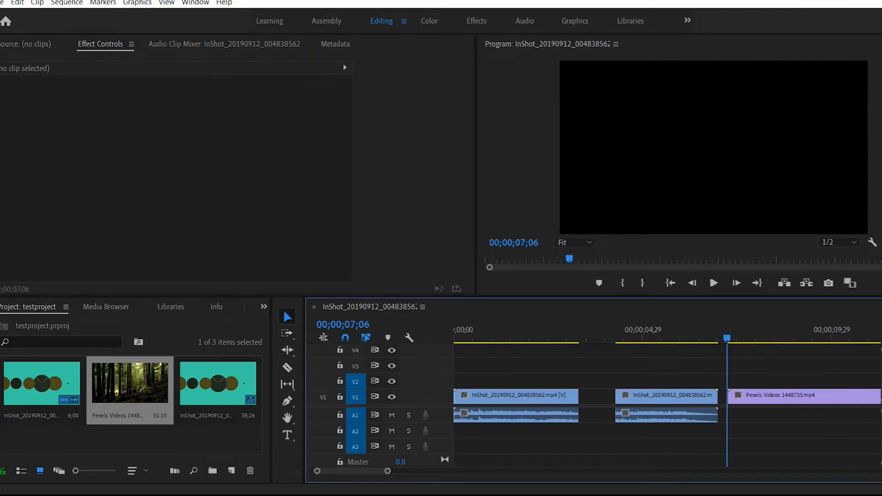
left_click(288, 439)
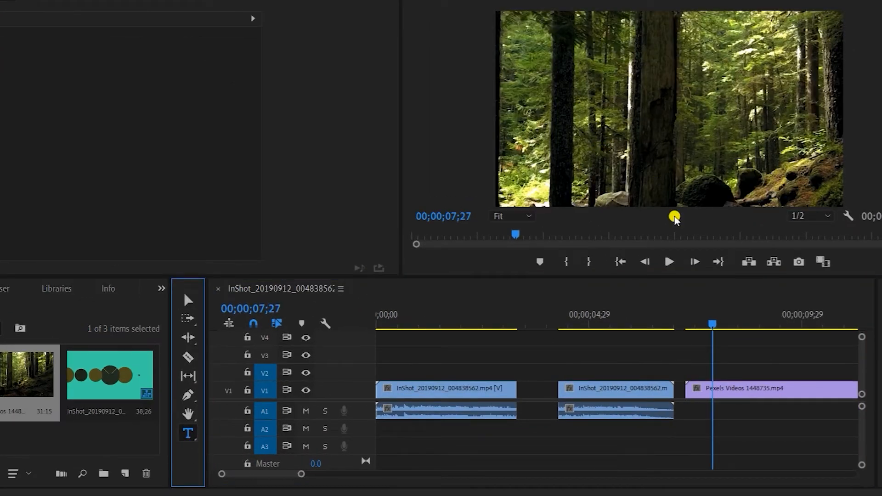
scroll(615, 320, "down", 5)
left_click_drag(585, 321, 646, 302)
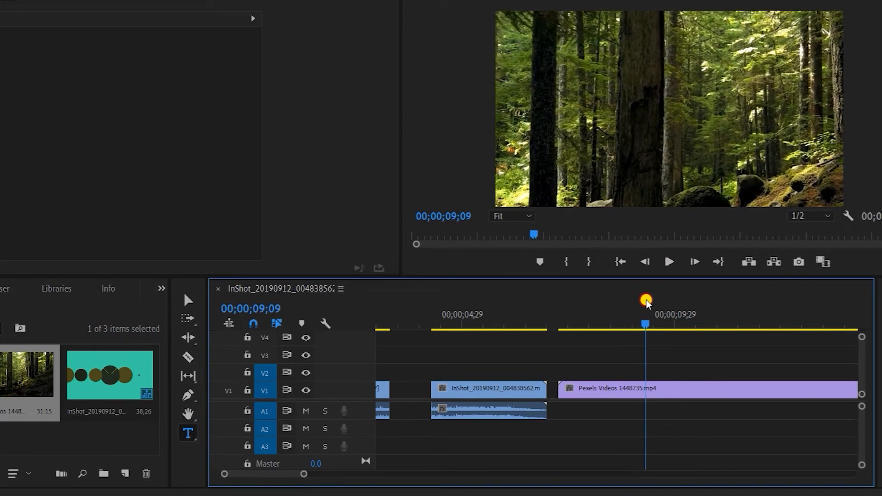
left_click(691, 121)
scroll(595, 368, "down", 4)
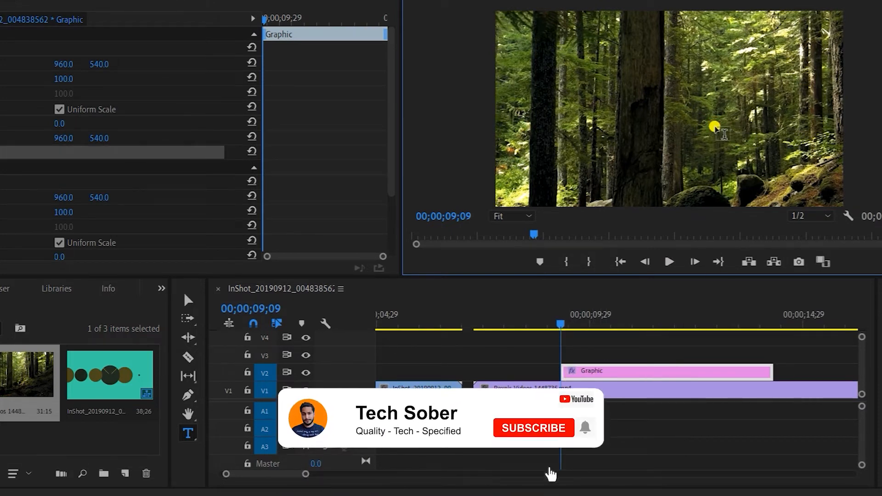
type("st")
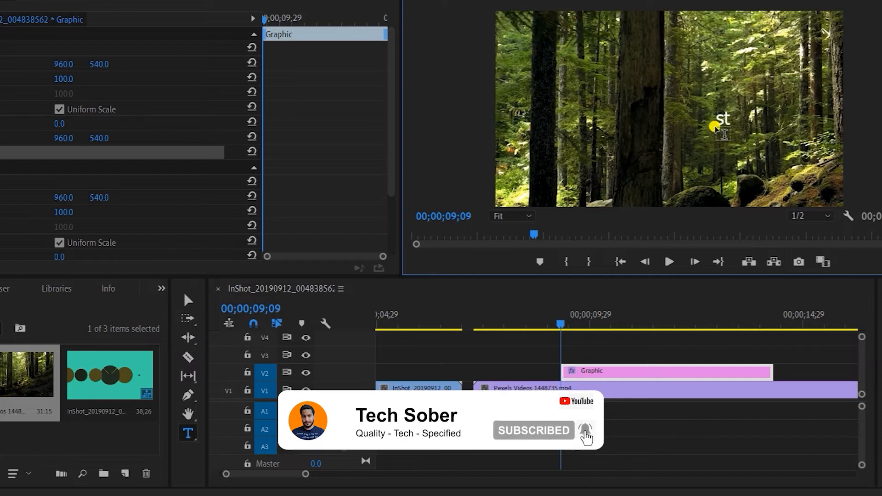
type(" john")
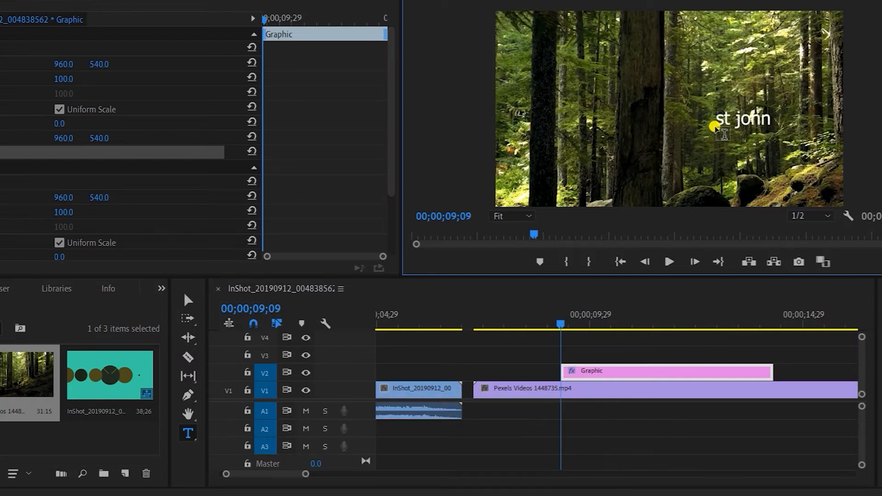
type(" church")
left_click(603, 394)
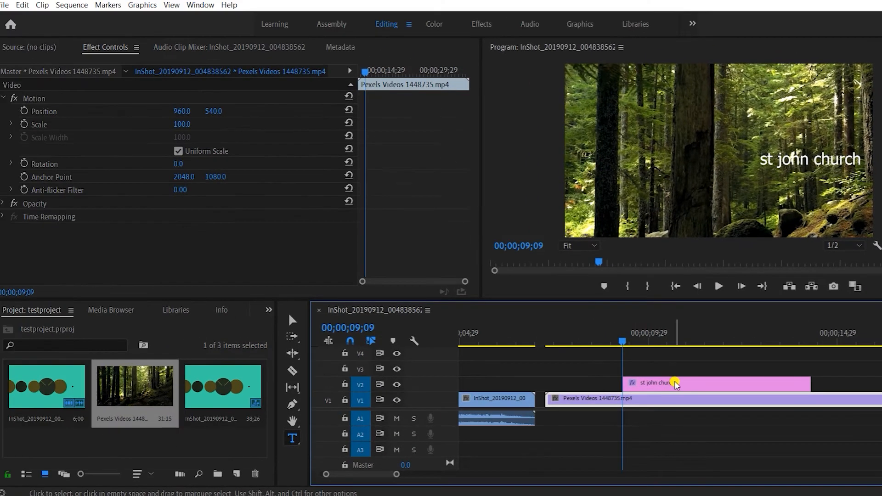
Move the title graphic on V2 to start at 00;00;07;25 and trim its end so it lasts about three seconds.
left_click(675, 385)
left_click_drag(706, 385, 650, 381)
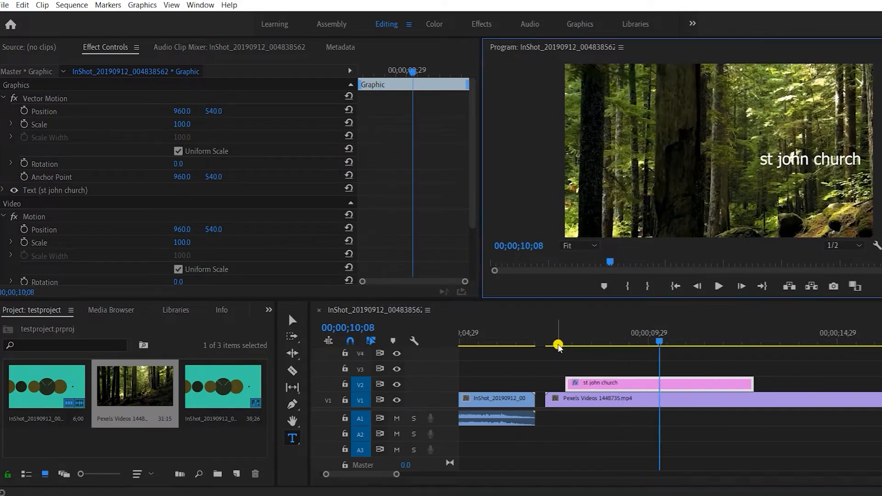
left_click(558, 345)
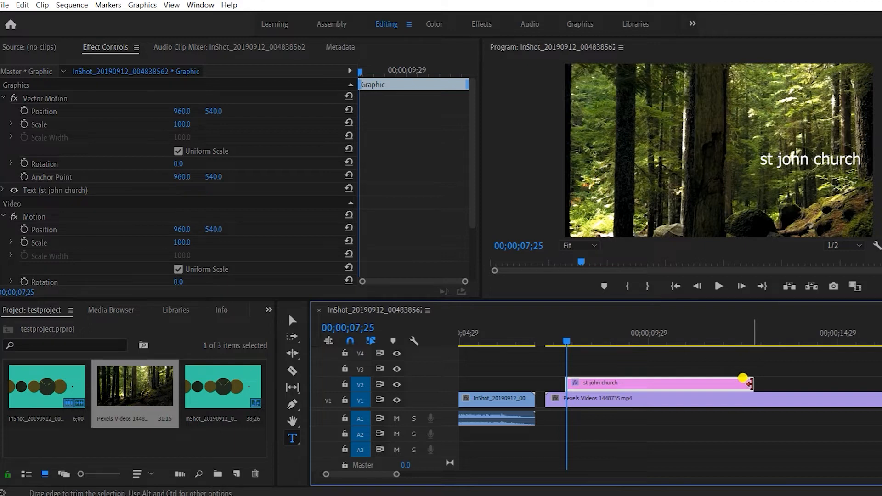
left_click(750, 384)
left_click_drag(750, 383, 647, 388)
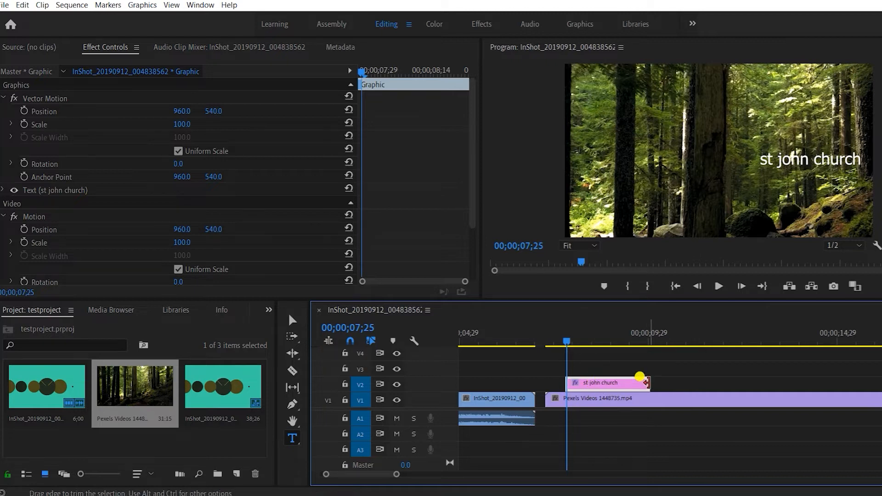
left_click_drag(647, 382, 674, 383)
Play the sequence from the start of the forest clip to preview the title's timing.
left_click(547, 336)
left_click(720, 287)
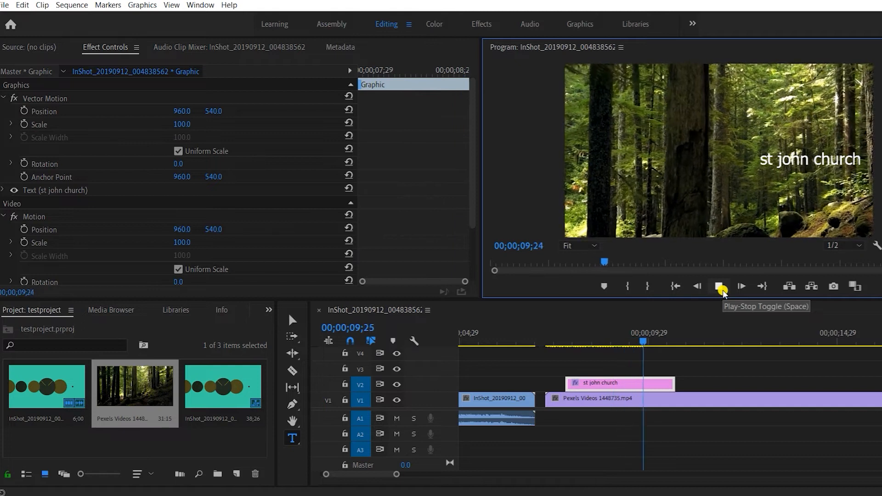
left_click(721, 289)
Set the title graphic's Vector Motion scale to 108 and its position to 700, 241.
left_click(616, 336)
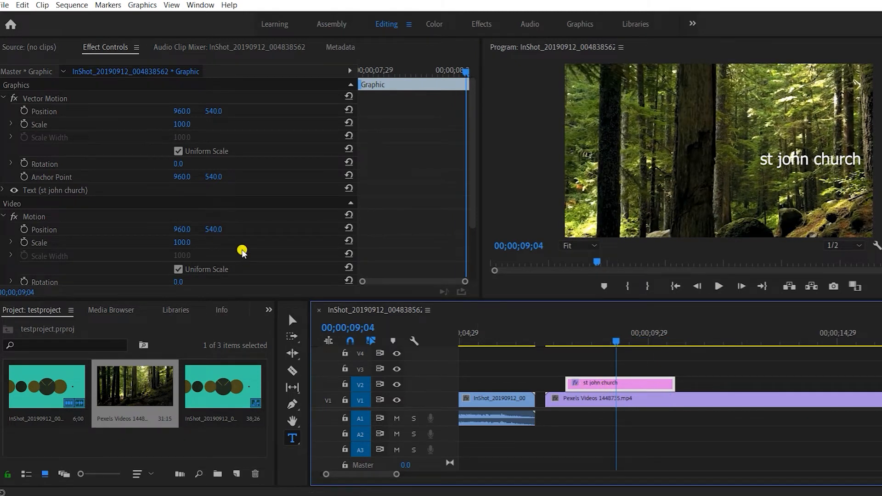
left_click(584, 394)
left_click(585, 384)
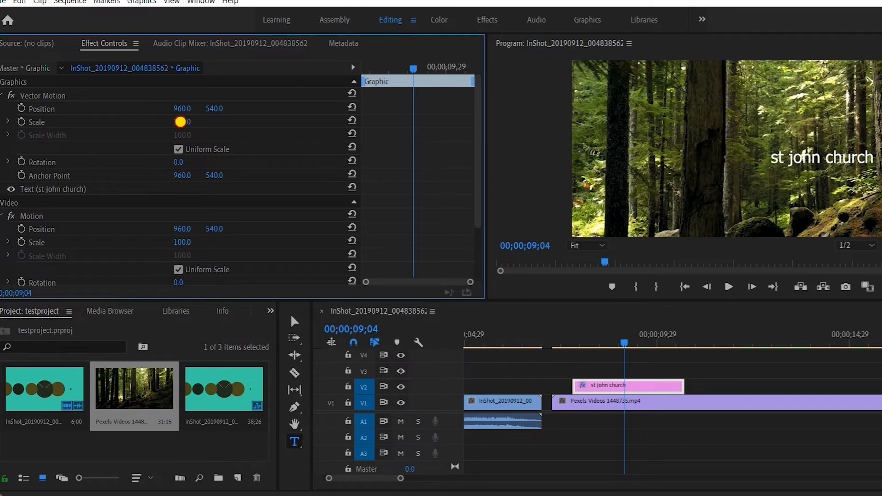
left_click_drag(180, 121, 210, 115)
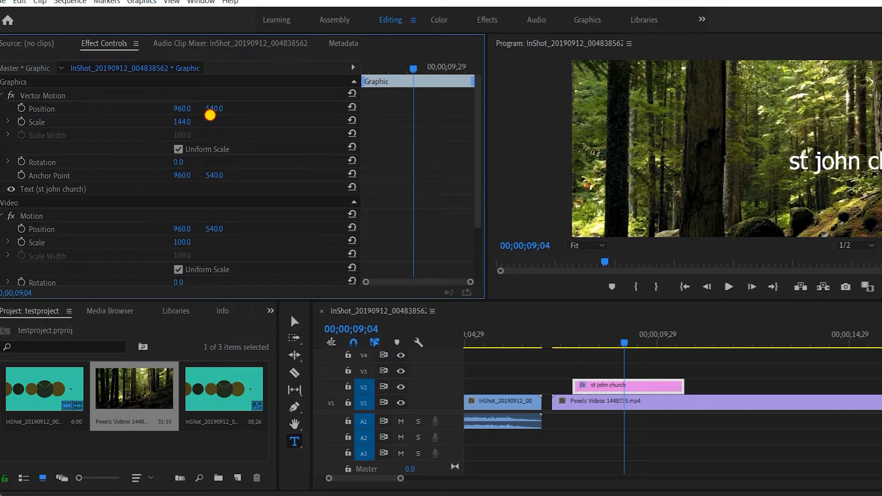
left_click_drag(210, 115, 221, 141)
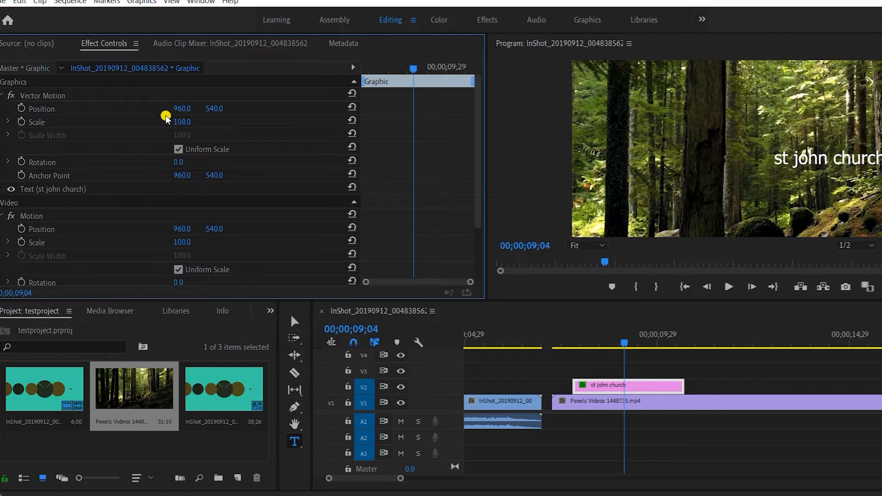
left_click_drag(181, 110, 203, 101)
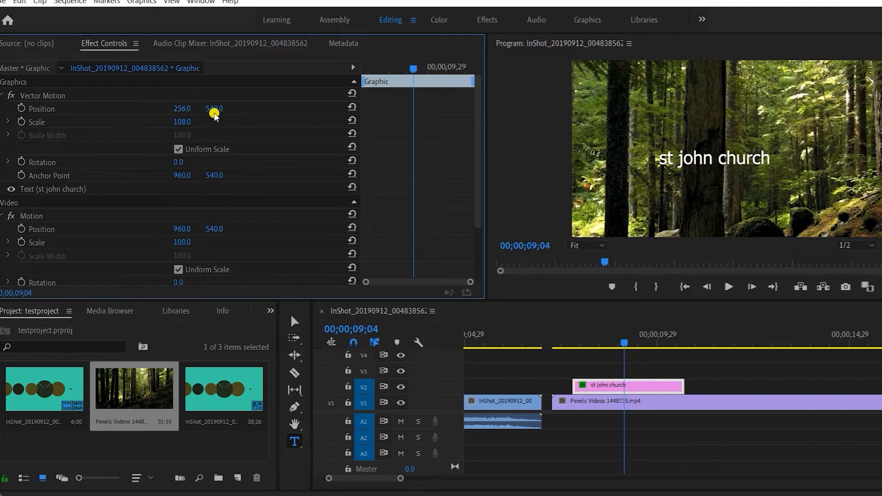
left_click_drag(210, 110, 140, 273)
scroll(141, 273, "down", 1)
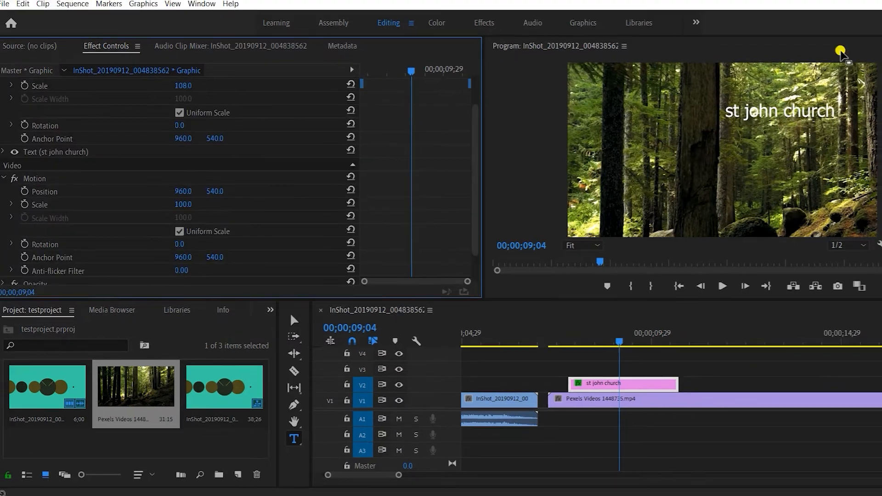
scroll(152, 108, "up", 1)
Expand the title's text properties and change its font to Times New Roman Regular.
left_click(202, 189)
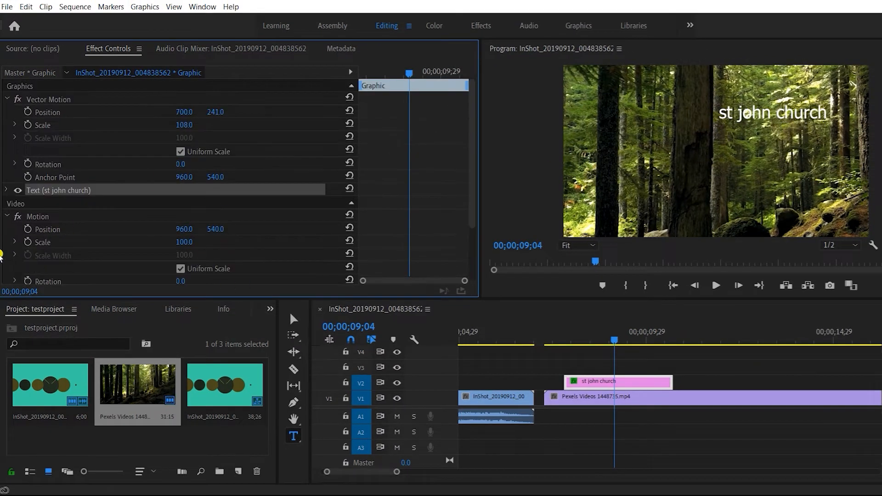
left_click(5, 191)
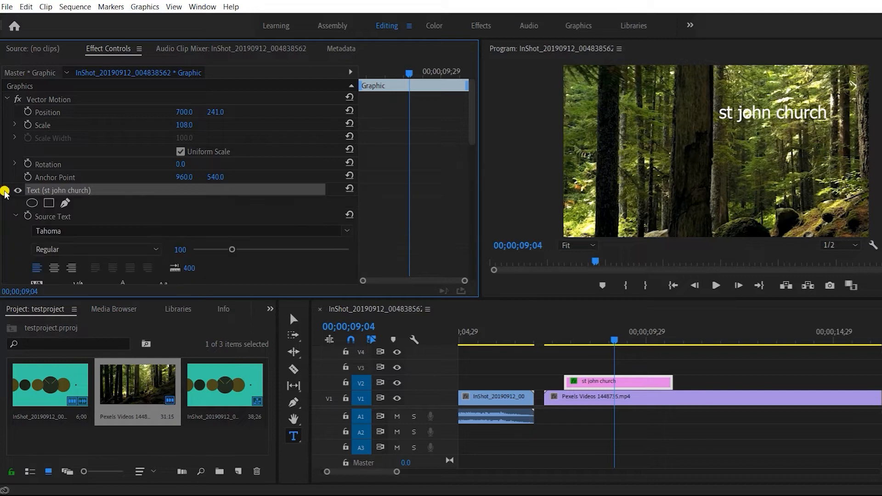
scroll(138, 224, "down", 1)
left_click(151, 223)
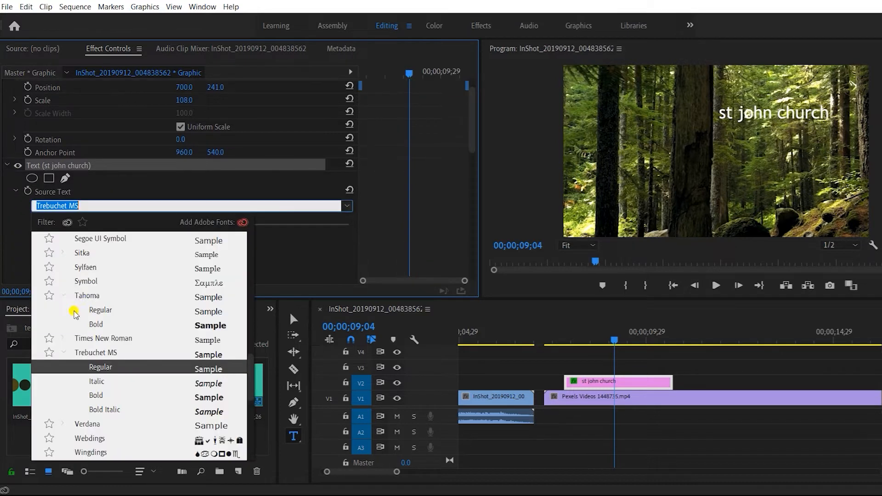
left_click(103, 310)
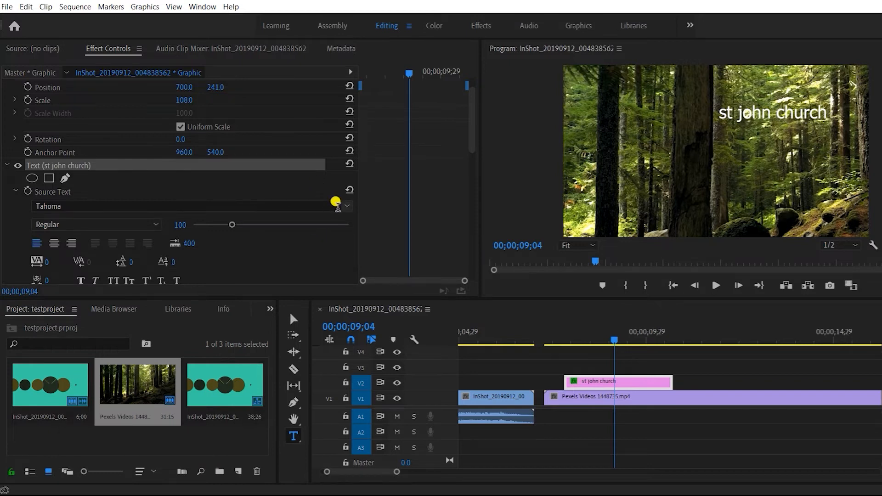
Change the title text's fill color to near-black in the Color Picker.
scroll(227, 235, "down", 6)
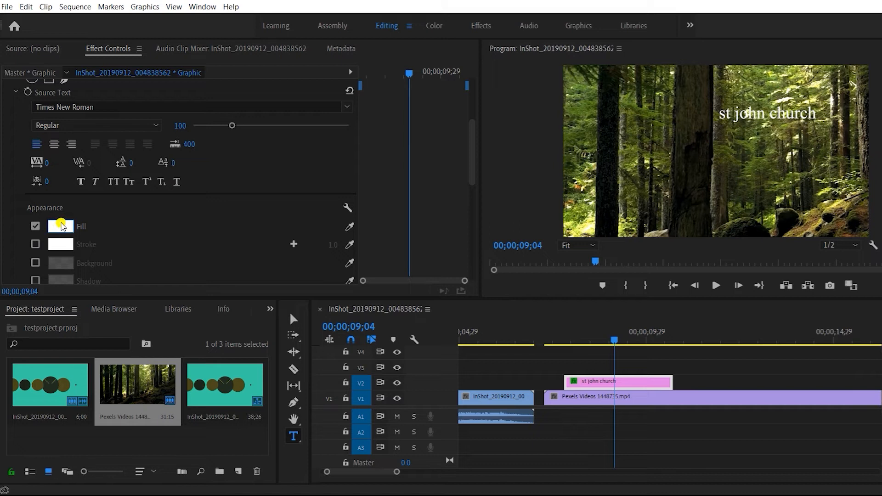
left_click(58, 234)
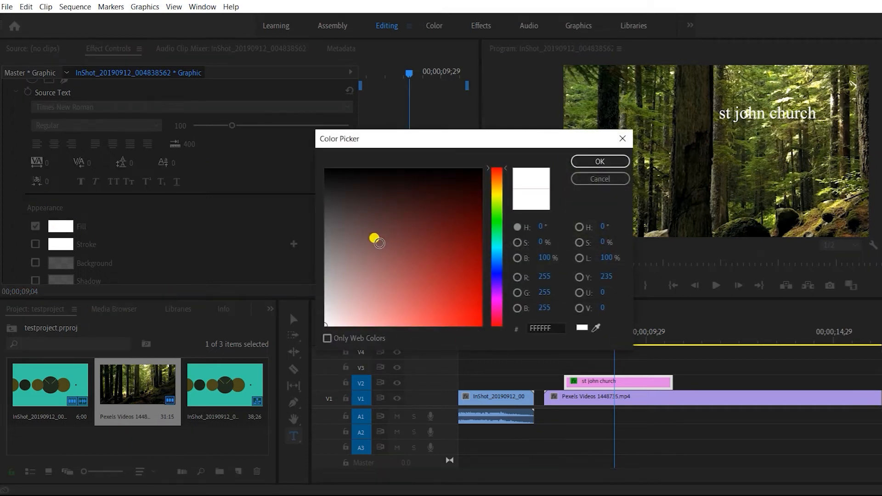
left_click_drag(502, 168, 498, 238)
left_click(408, 250)
left_click(391, 236)
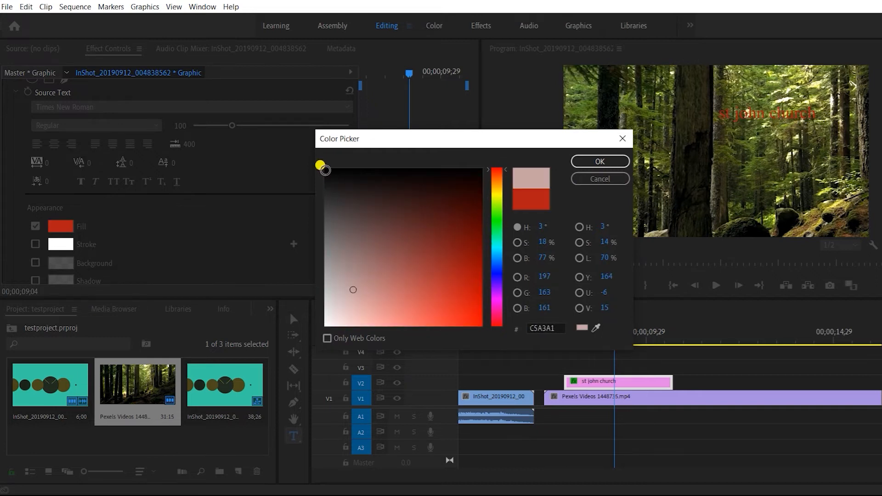
left_click(332, 175)
left_click(598, 161)
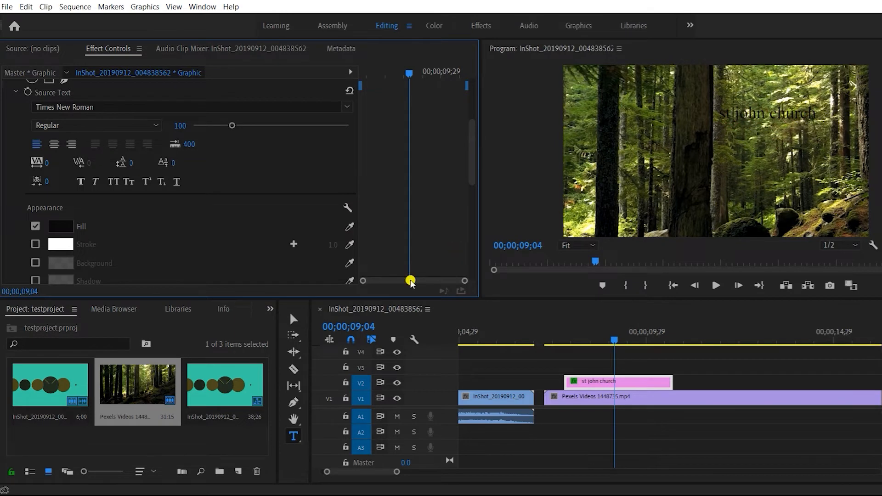
Enable the white stroke on the title text, add a second stroke, and increase the white stroke's width.
left_click(35, 244)
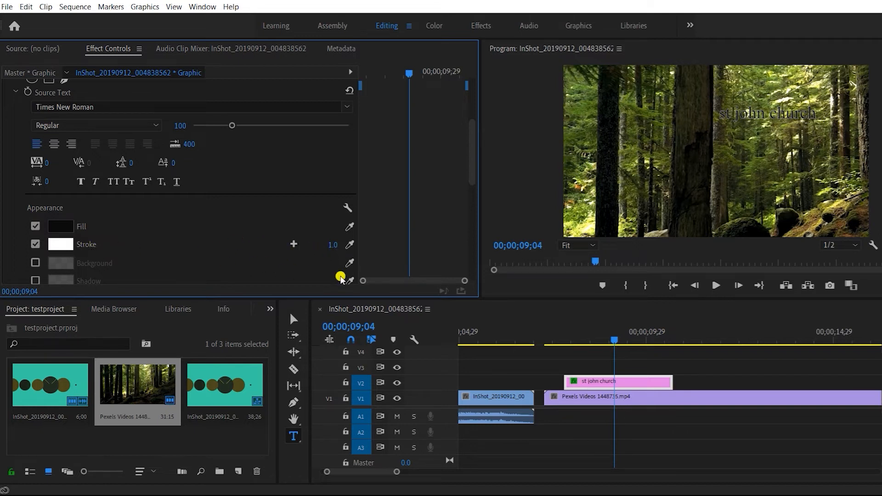
left_click(294, 244)
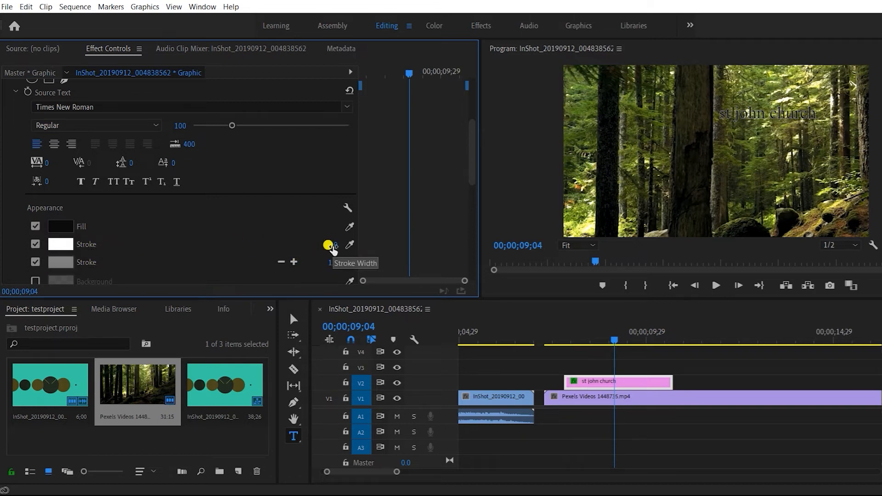
left_click(334, 247)
left_click_drag(333, 247, 350, 242)
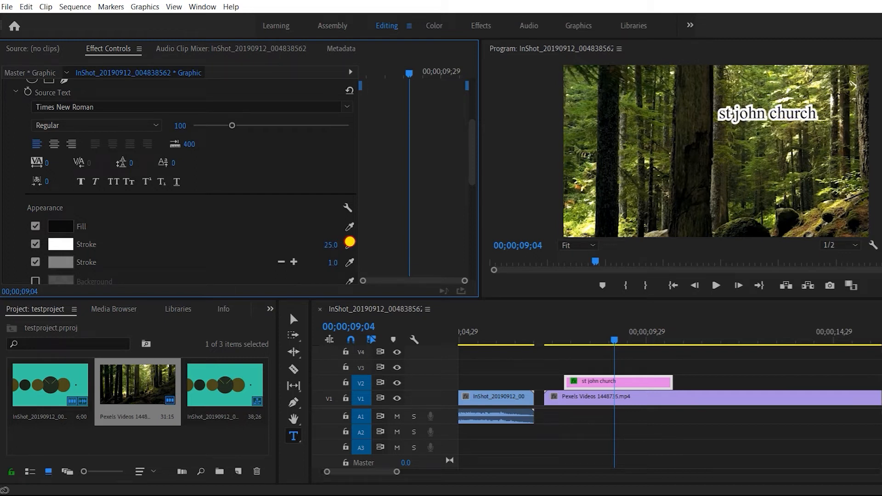
mouse_move(349, 242)
left_mouse_down()
mouse_move(310, 246)
mouse_move(325, 240)
left_mouse_up()
Play from the start of the forest clip to preview the styled title, and return the playhead to 00;00;07;19.
left_click_drag(528, 344, 544, 345)
left_click(713, 286)
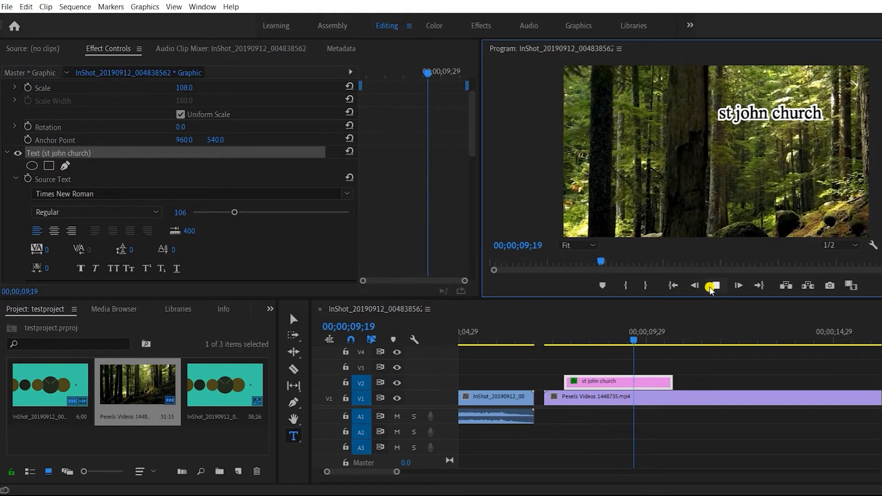
left_click(713, 285)
left_click(551, 340)
left_click_drag(556, 340, 564, 339)
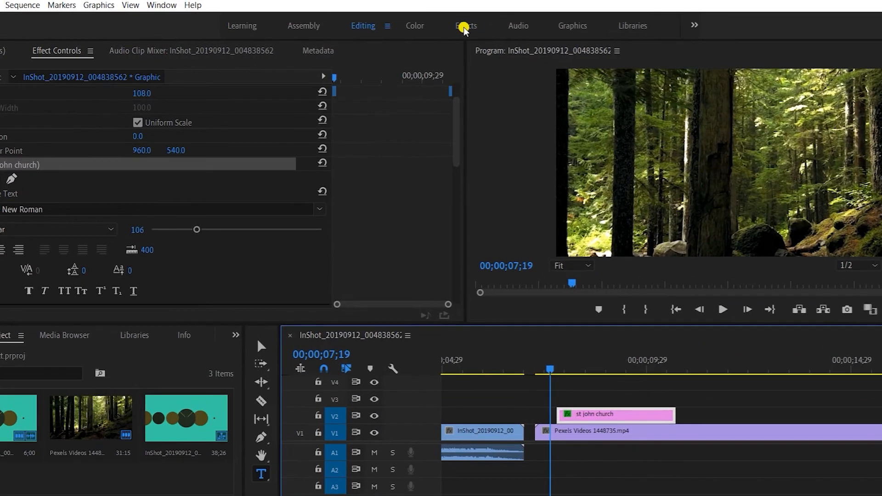
Switch to the Effects workspace and expand the 3D Motion, Dissolve, Page Peel and Slide groups of the video transitions.
left_click(465, 27)
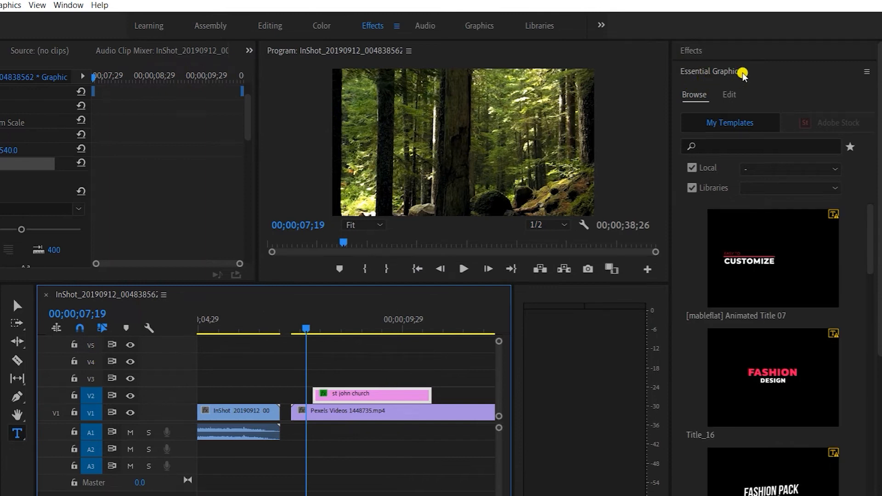
left_click(695, 52)
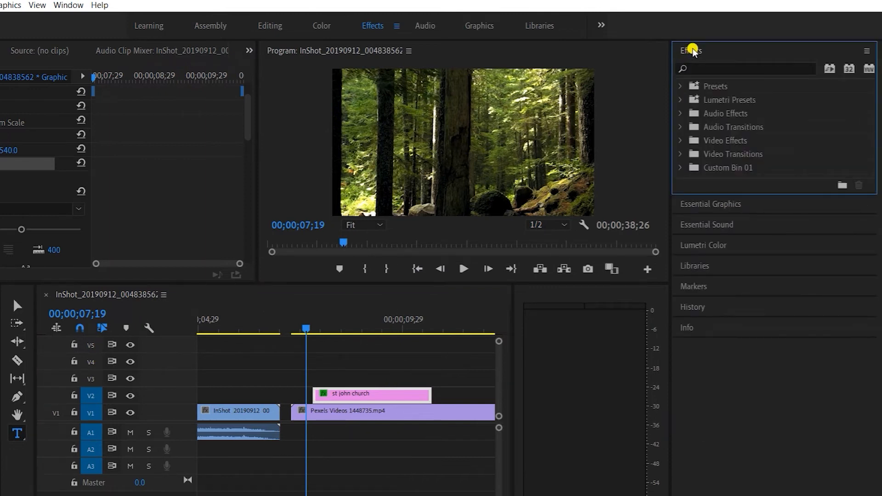
left_click(681, 154)
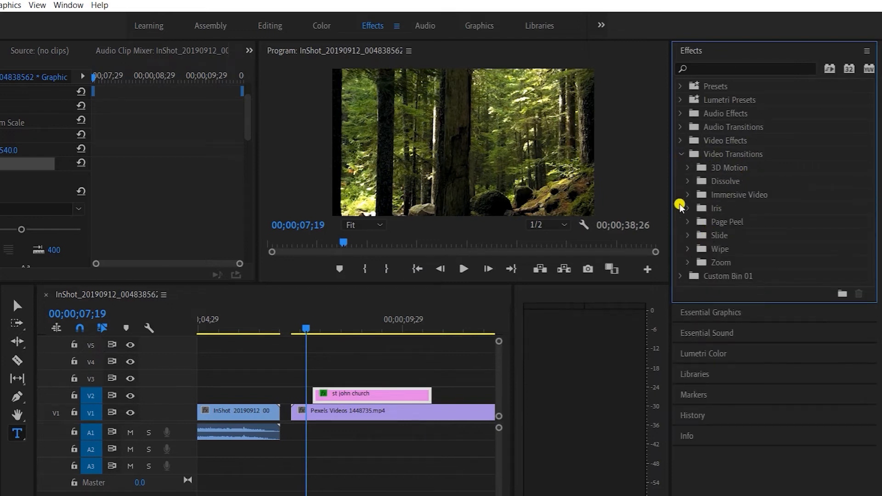
left_click(682, 169)
left_click(688, 208)
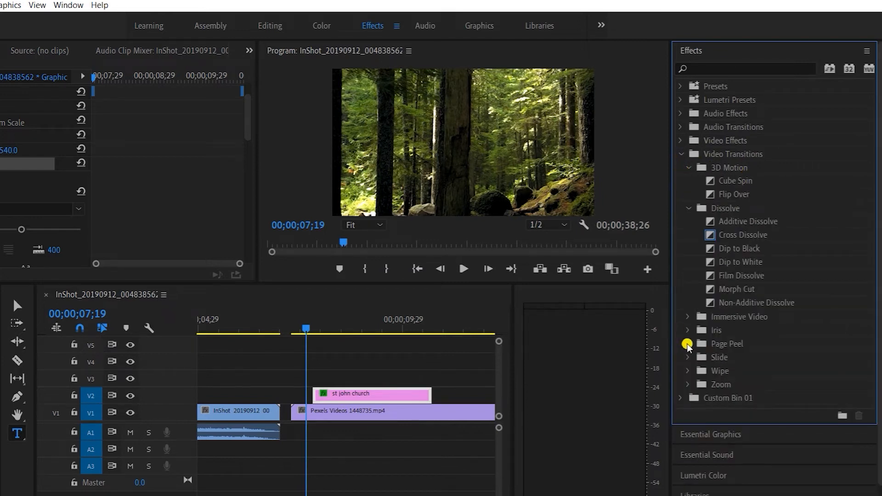
left_click(687, 345)
scroll(735, 360, "down", 3)
left_click(689, 315)
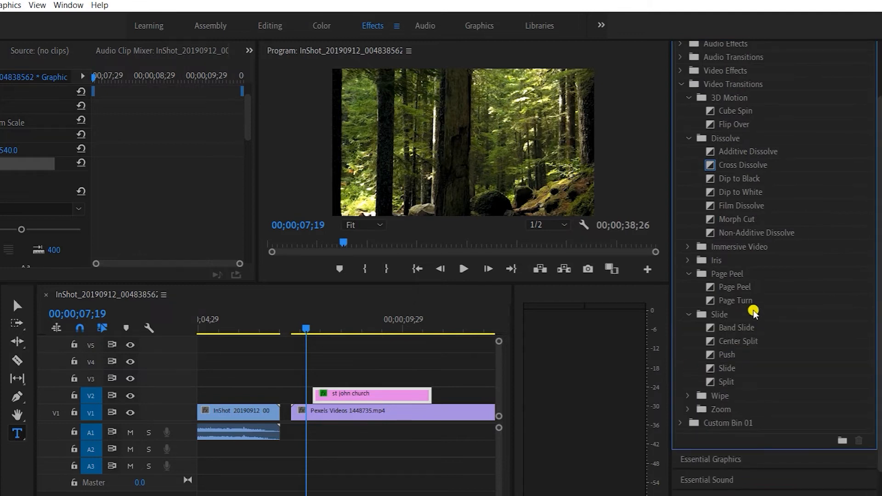
Apply the Push transition to the start of the "st john church" title and play it back.
left_click(722, 355)
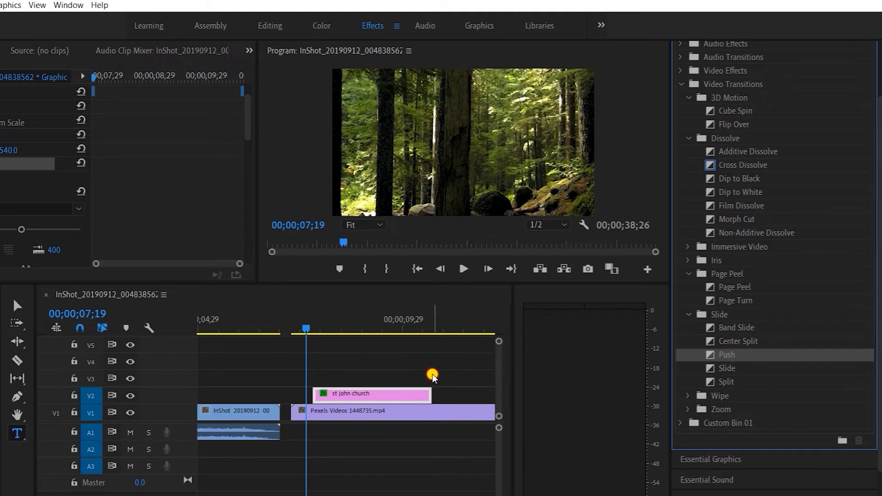
left_click_drag(433, 374, 333, 394)
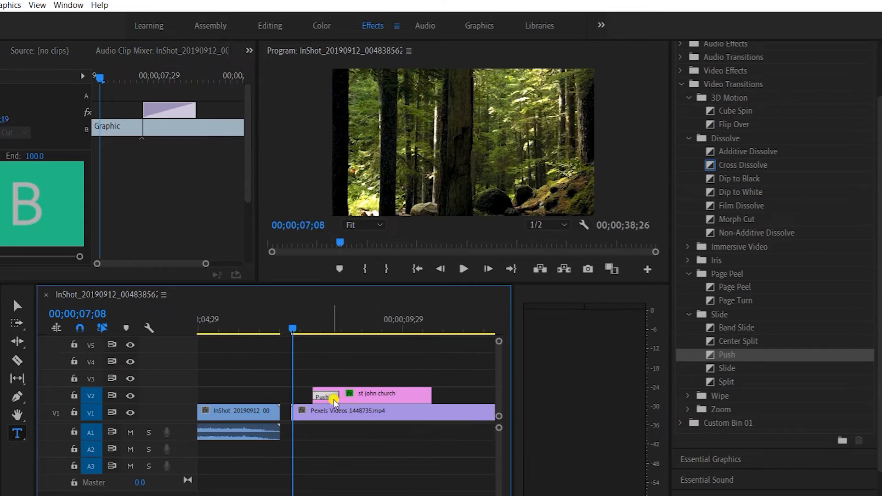
left_click(287, 335)
left_click(463, 269)
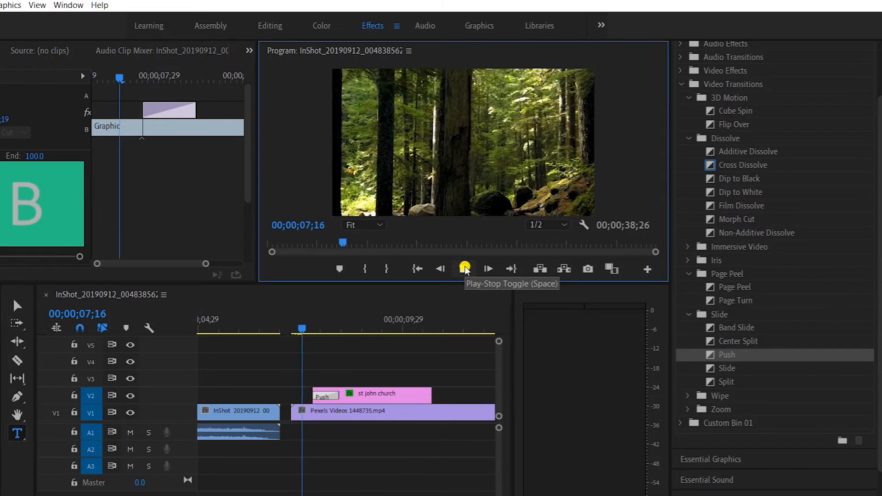
left_click(464, 137)
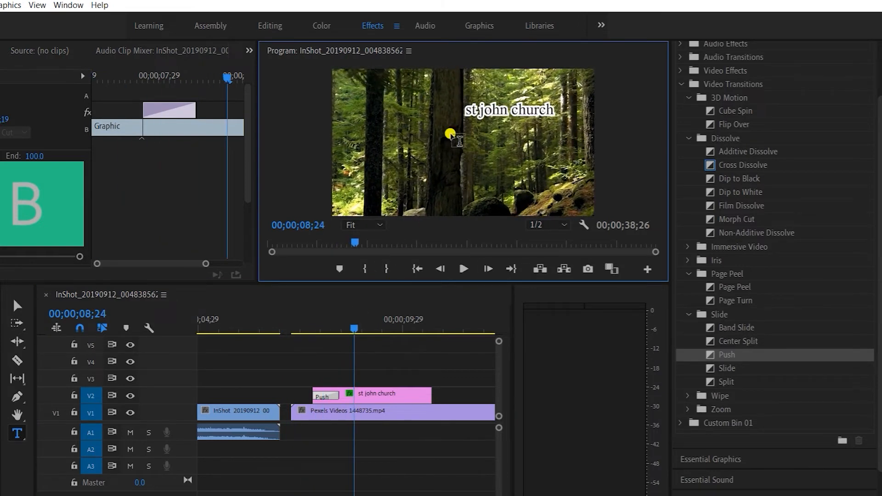
Apply the Cross Dissolve transition to the end of the "st john church" title and shorten it.
left_click(422, 395)
scroll(712, 191, "up", 3)
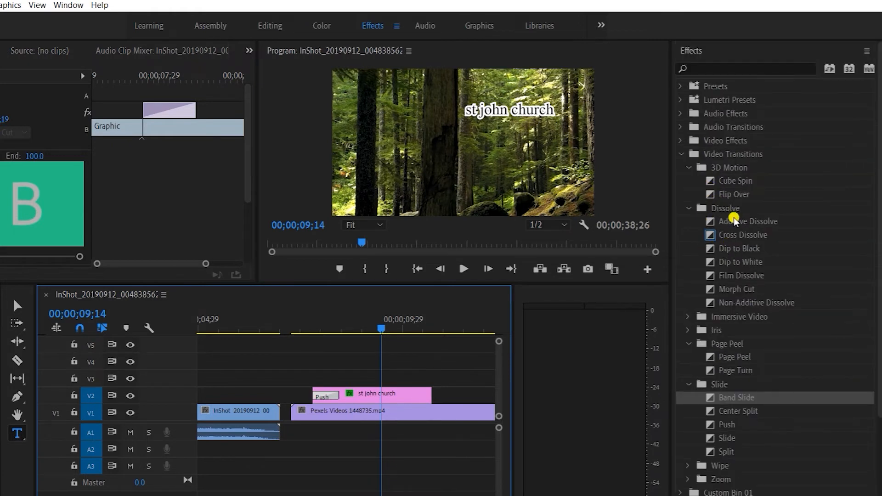
left_click(688, 210)
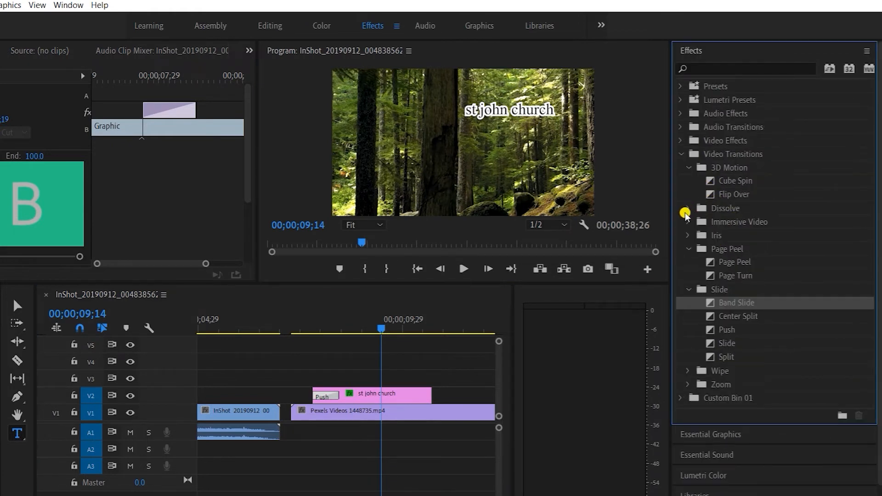
left_click(686, 211)
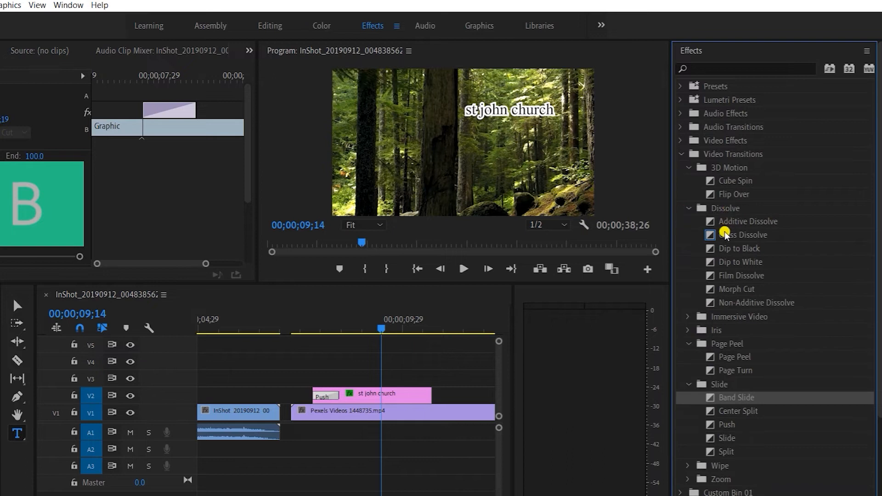
left_click(742, 237)
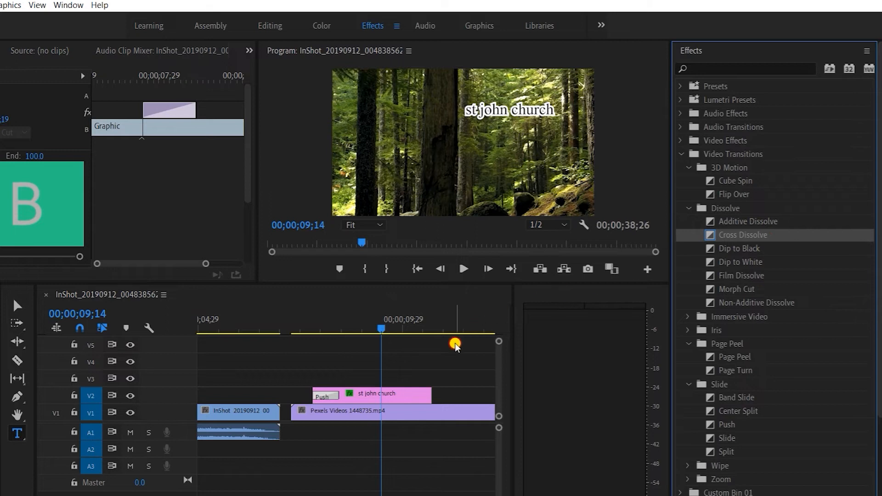
left_click_drag(436, 366, 413, 393)
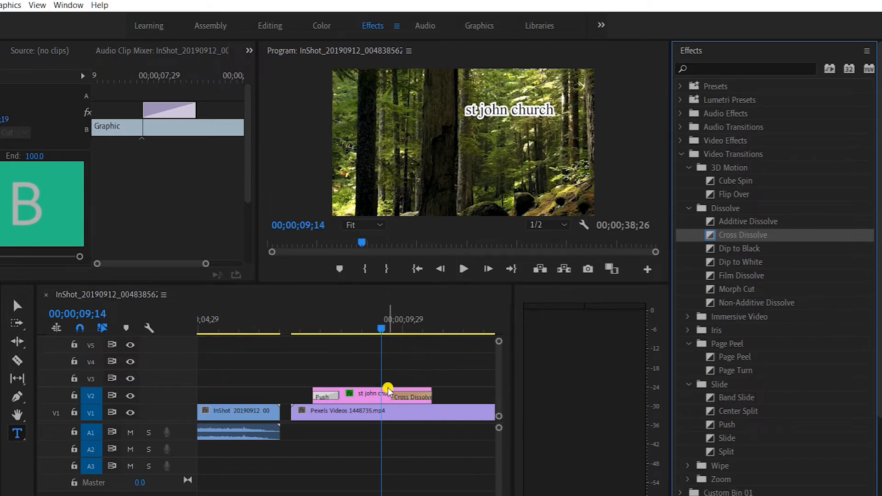
left_click(427, 398)
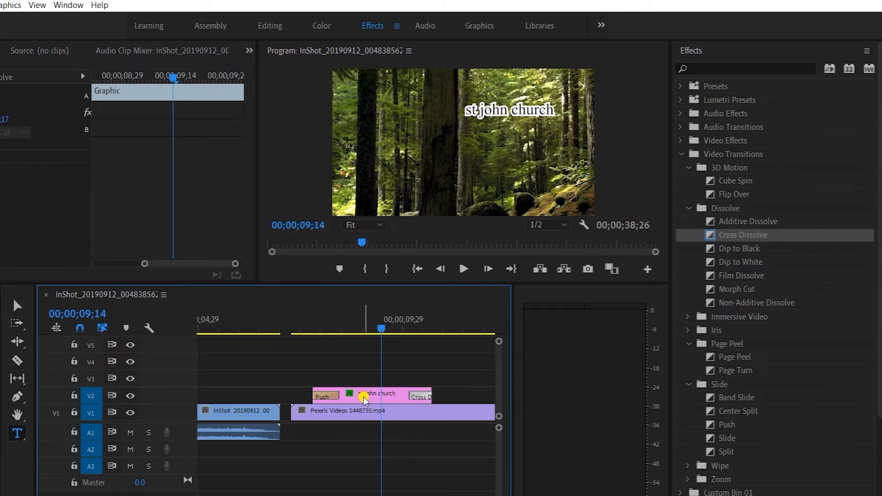
Play the title from 00;00;07;14 to preview both transitions, and replay the Cross Dissolve at its end.
left_click(300, 322)
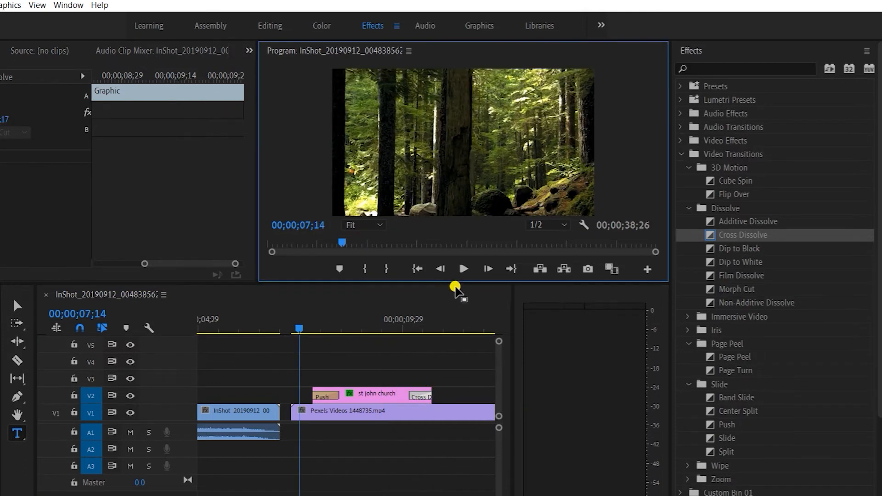
left_click(464, 269)
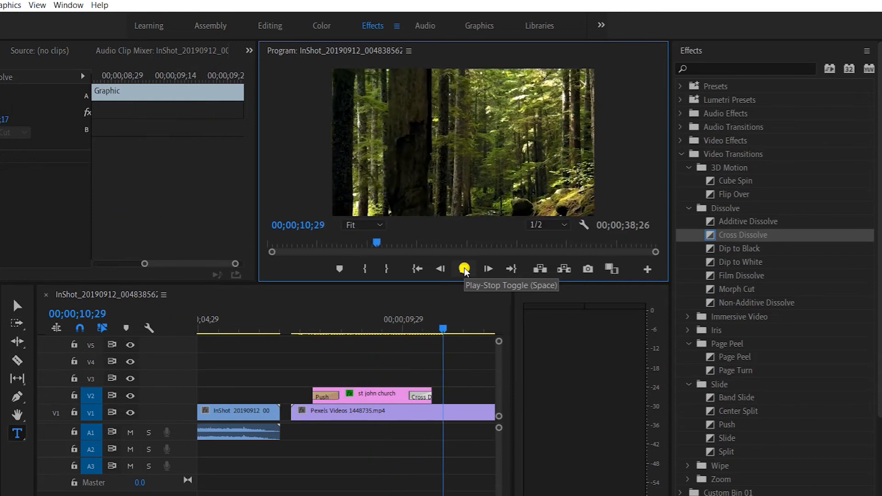
left_click(418, 324)
left_click(474, 269)
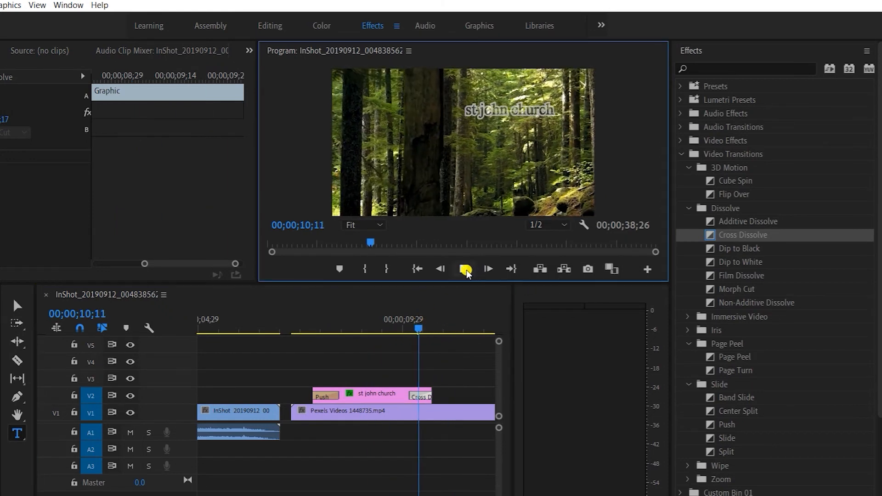
left_click(465, 276)
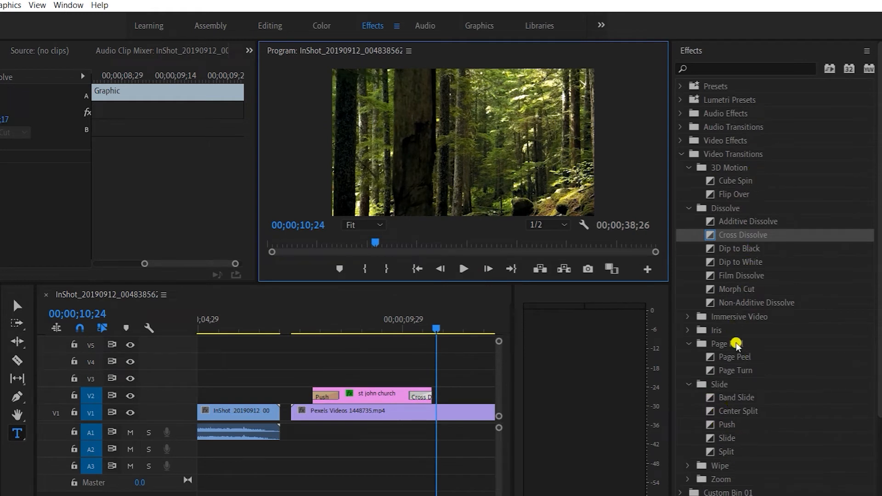
Replace the Push at the start of the title with the Cross Zoom transition and preview it.
scroll(715, 448, "down", 3)
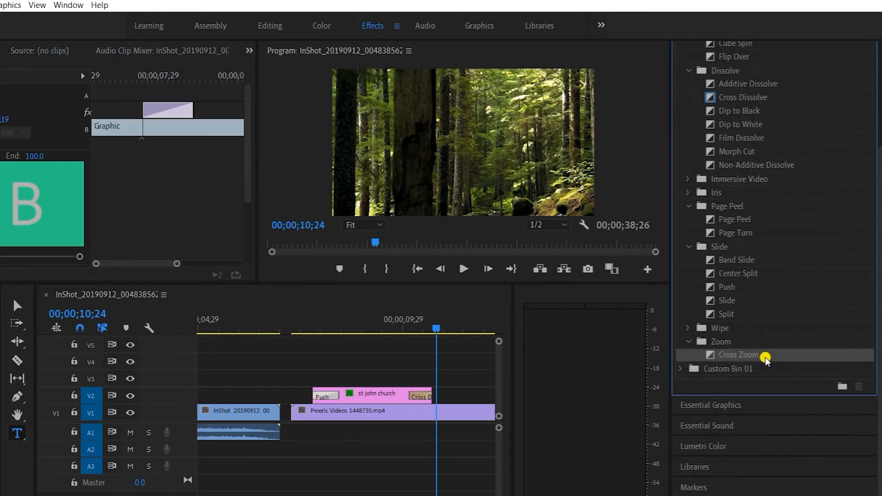
left_click_drag(494, 331, 348, 345)
left_click_drag(321, 388, 325, 394)
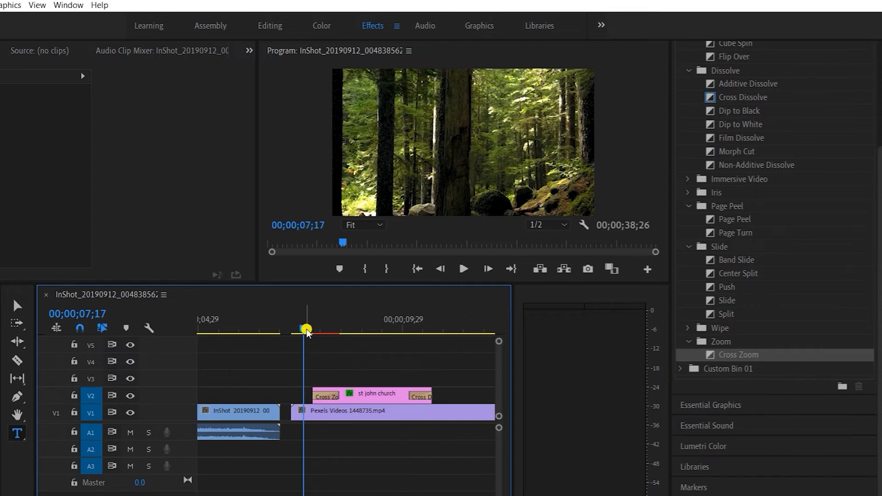
left_click(459, 271)
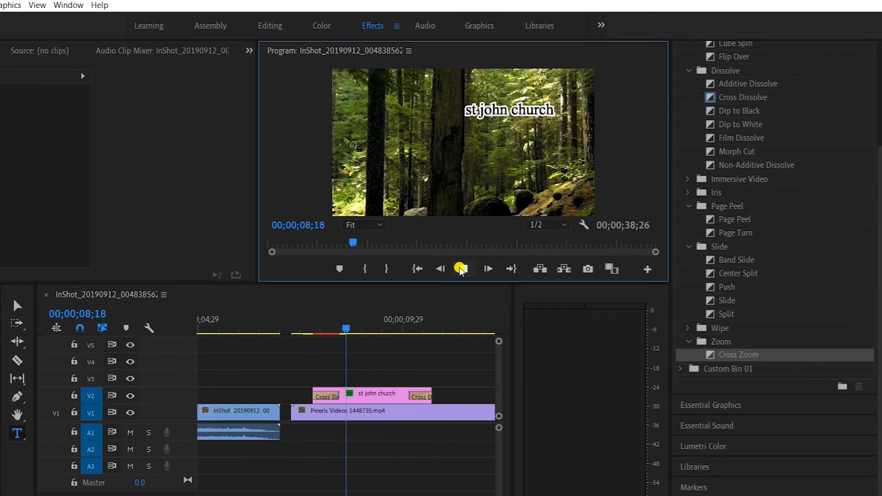
Lengthen the Cross Zoom to 28 frames, replay the title, and place the playhead past its end at 00;00;11;00.
left_click_drag(365, 329, 301, 329)
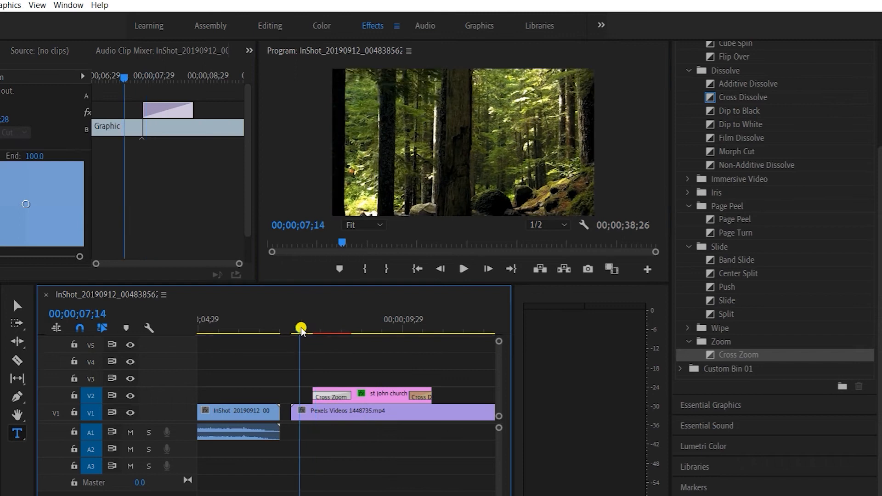
left_click(465, 271)
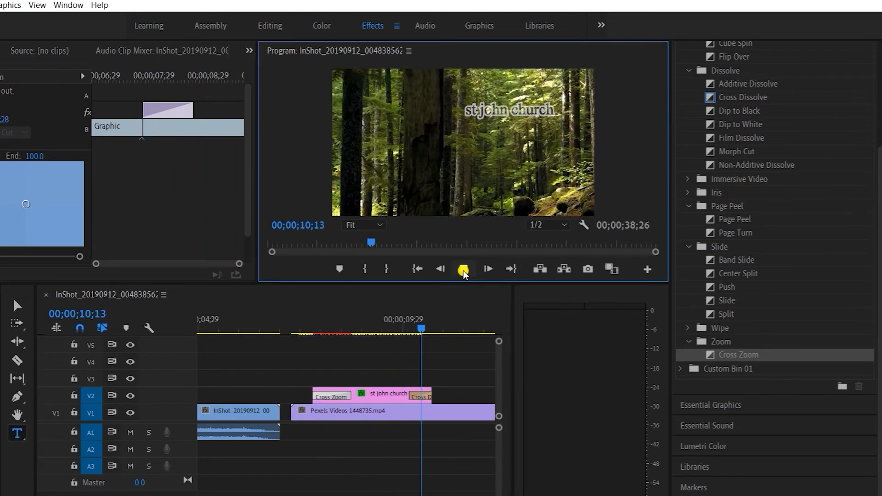
left_click(339, 332)
scroll(360, 399, "up", 1)
scroll(348, 388, "down", 4)
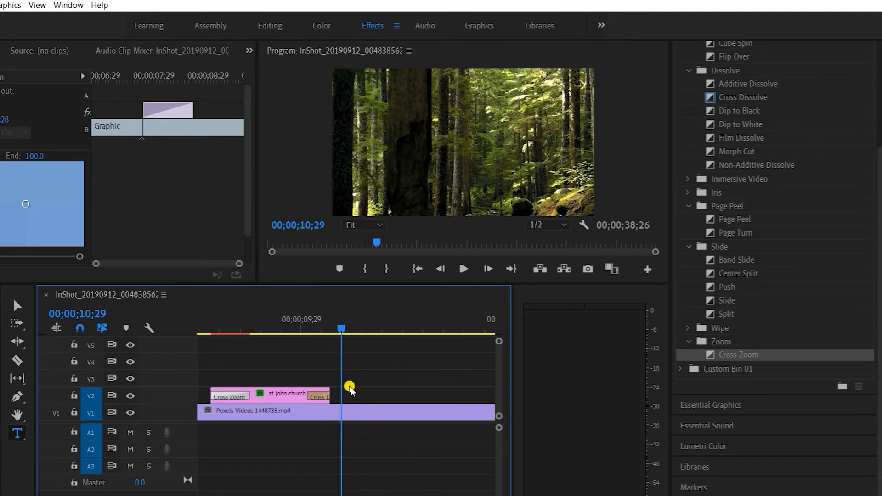
left_click(301, 327)
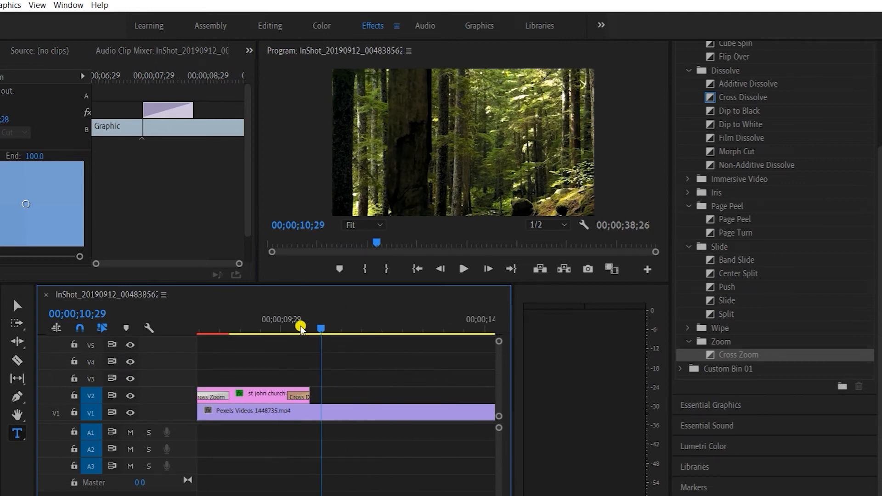
Open the Premiere Composer extension and show the Text Boxes of its Starter Pack.
left_click(68, 6)
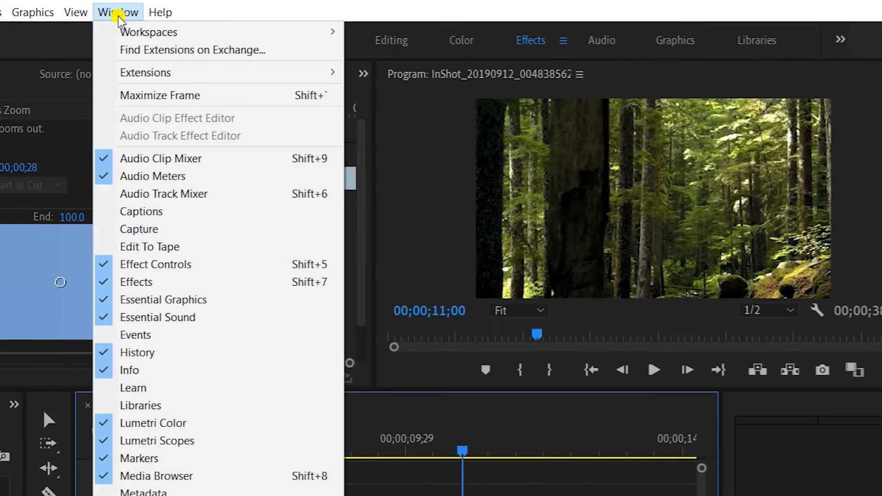
mouse_move(183, 74)
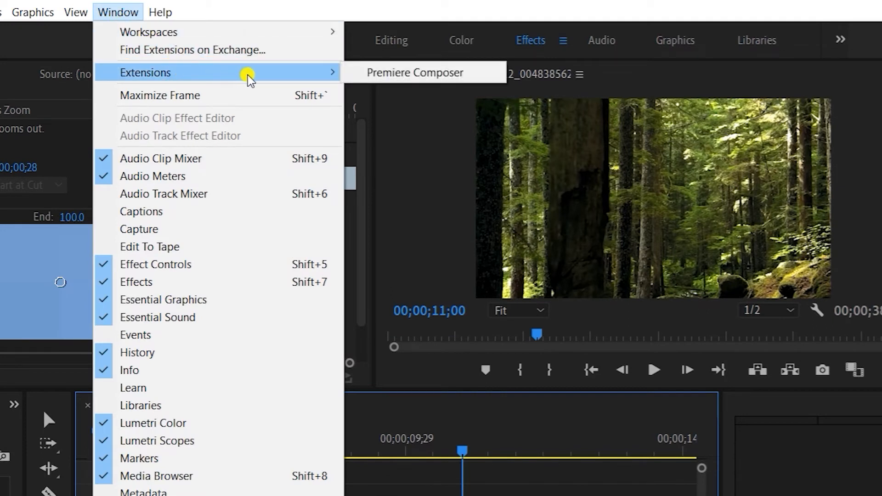
left_click(396, 74)
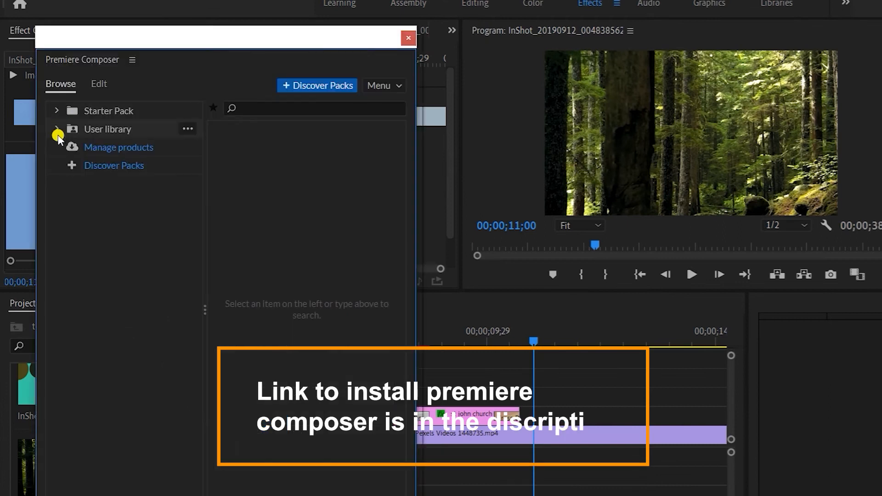
left_click(56, 112)
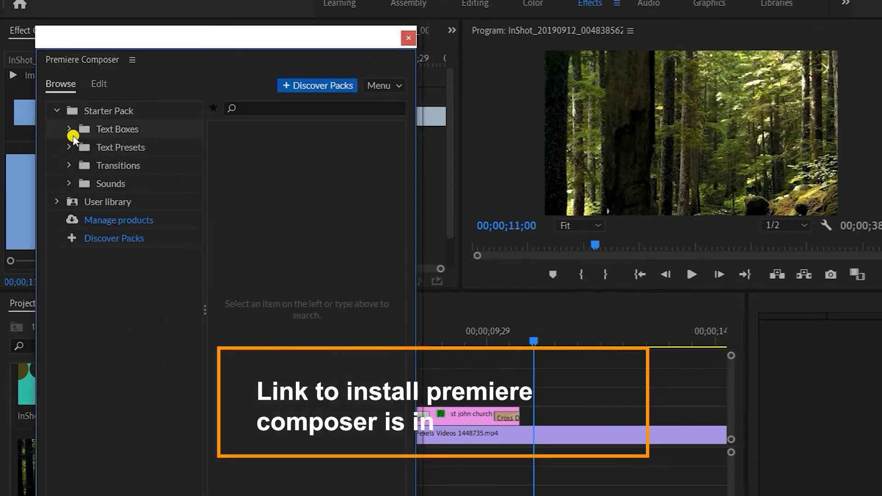
left_click(87, 127)
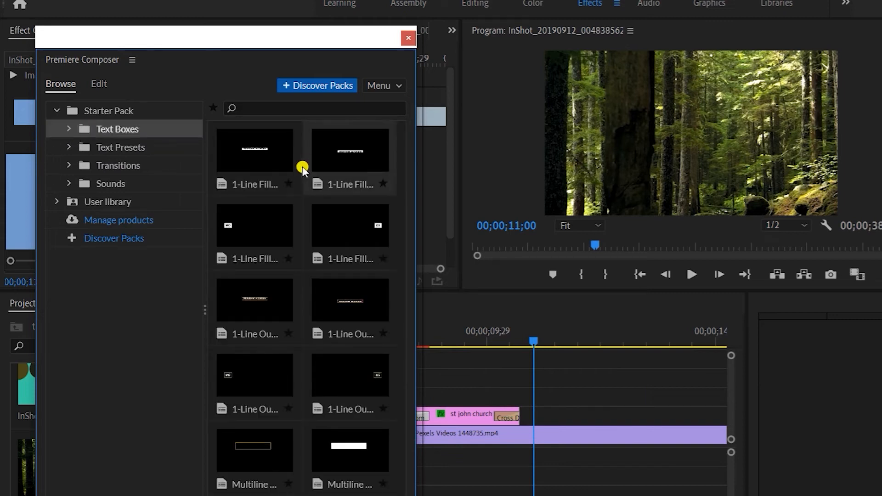
Insert the 1-Line Outline Text Box 1 - Up at 00;00;11;00, set its text to "st john chruch", and move the playhead just before it.
left_click_drag(345, 42, 274, 9)
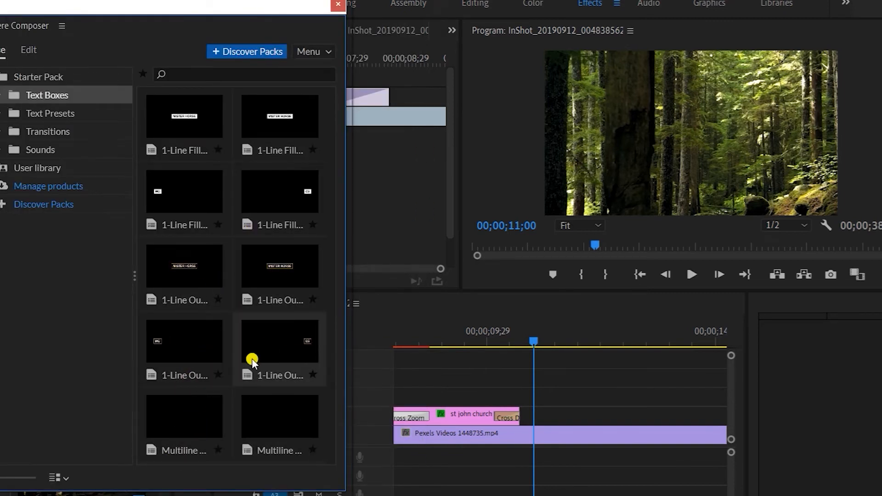
double_click(277, 269)
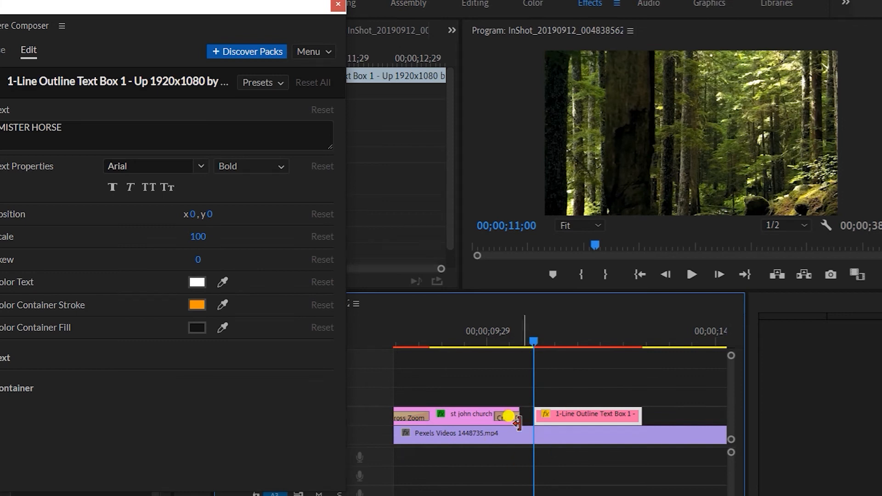
left_click_drag(259, 10, 330, 5)
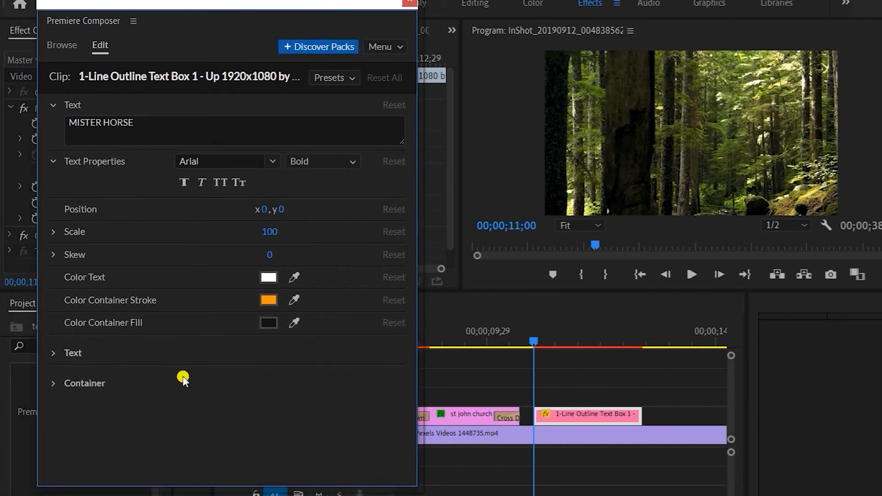
left_click(543, 346)
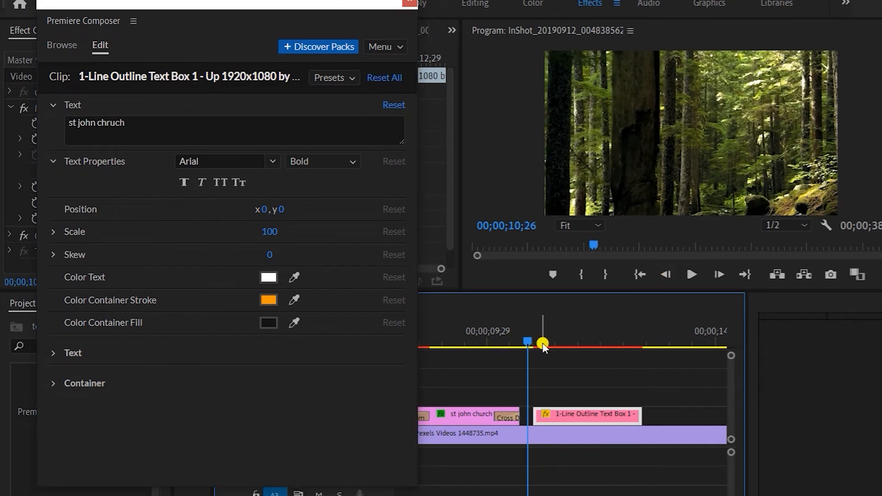
Play and scrub the outline text box's animation to preview how it appears.
left_click(695, 276)
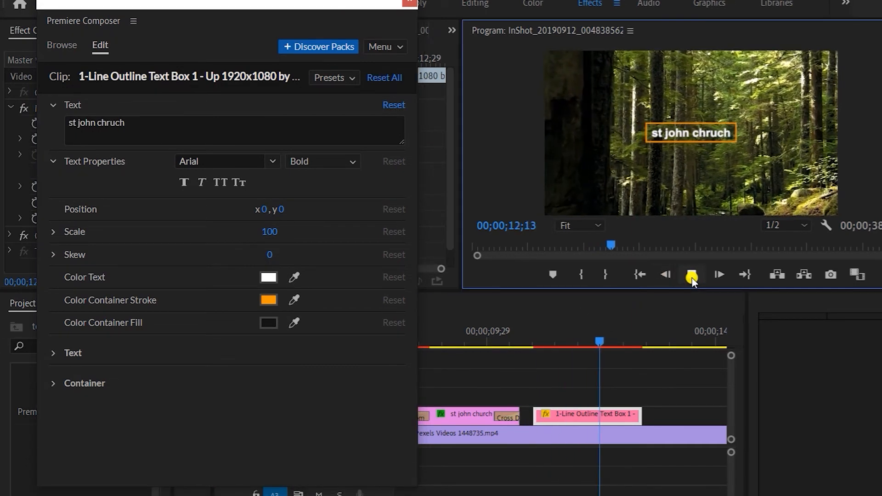
left_click(692, 276)
left_click_drag(587, 335, 542, 336)
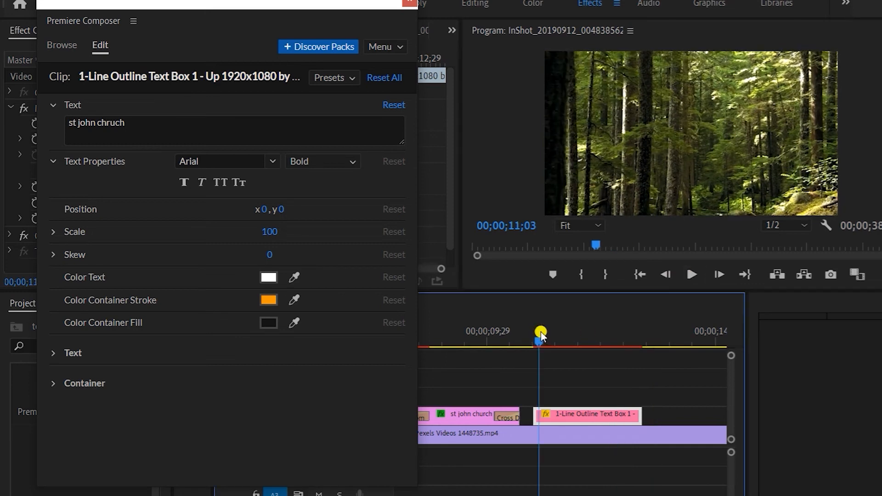
left_click(573, 341)
left_click(586, 335)
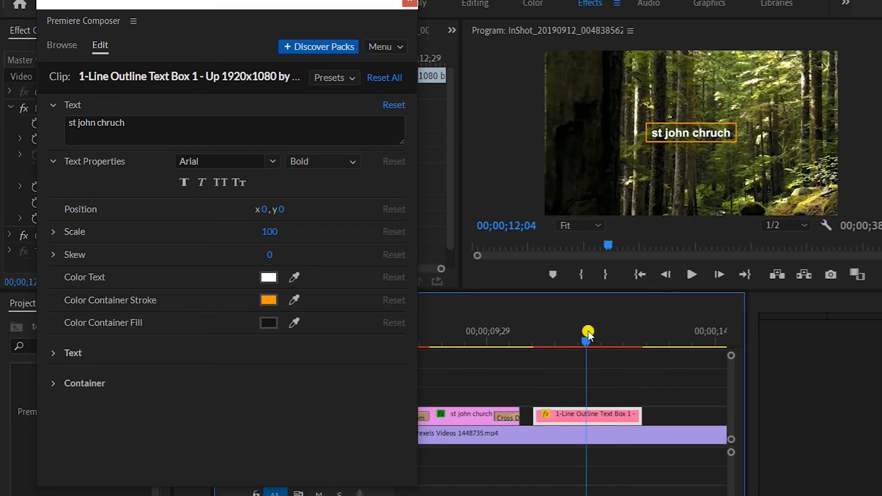
Move the outline text box to position X 245, Y -299, and try a black text colour.
left_click_drag(278, 207, 302, 207)
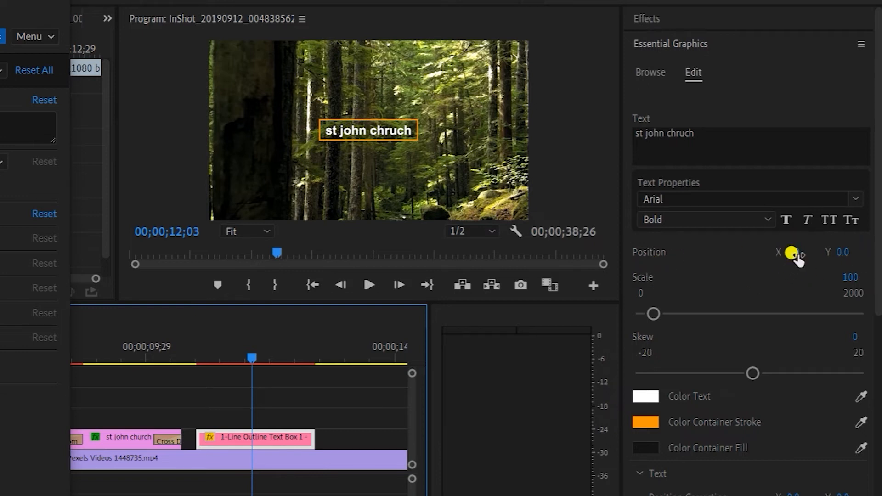
left_click_drag(793, 253, 863, 223)
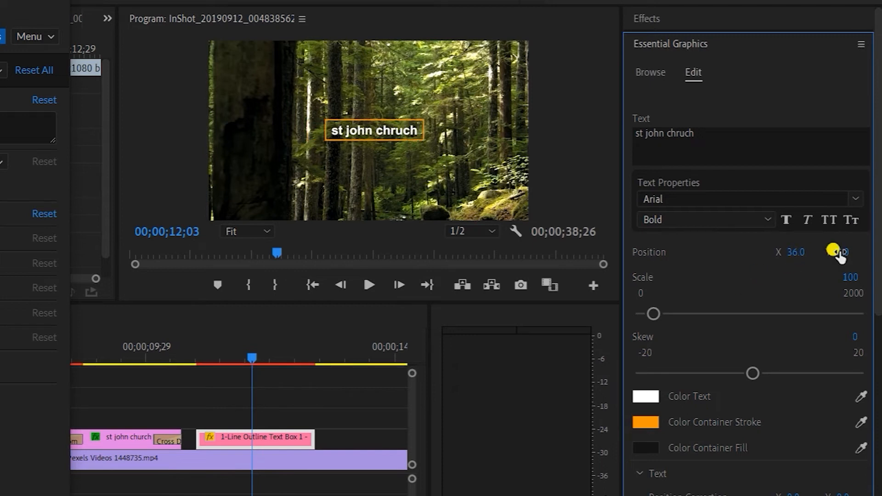
left_click_drag(838, 254, 801, 426)
left_click_drag(796, 252, 732, 219)
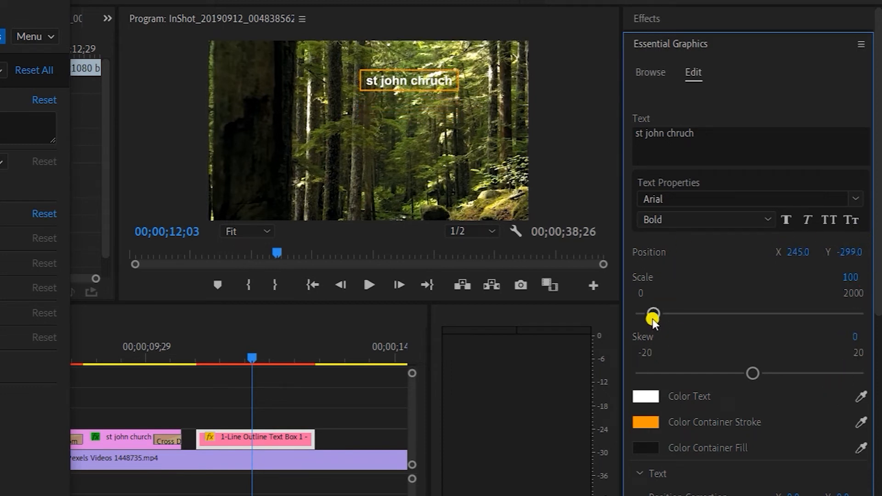
mouse_move(652, 319)
left_mouse_down()
mouse_move(664, 310)
mouse_move(655, 311)
left_mouse_up()
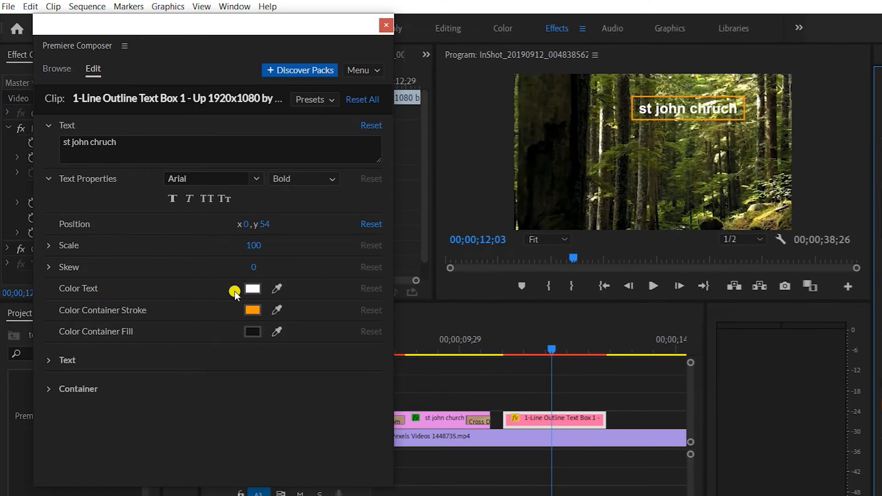
left_click(252, 288)
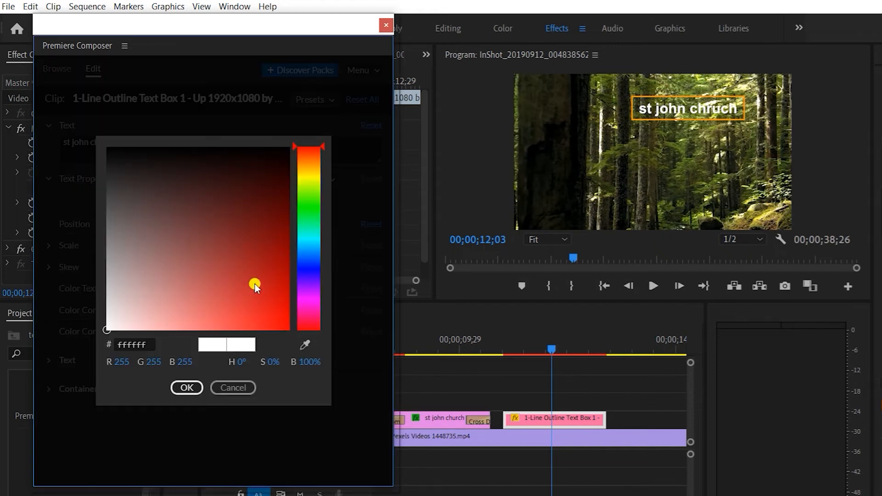
left_click(112, 154)
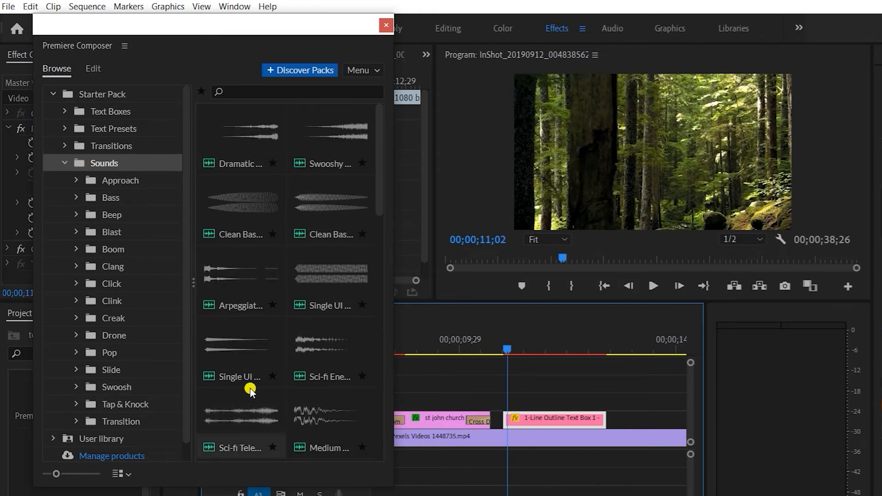
Add the Hollow Pop 06 sound from the Starter Pack at 00;00;11;02, near the start of the outline text box.
left_click(75, 354)
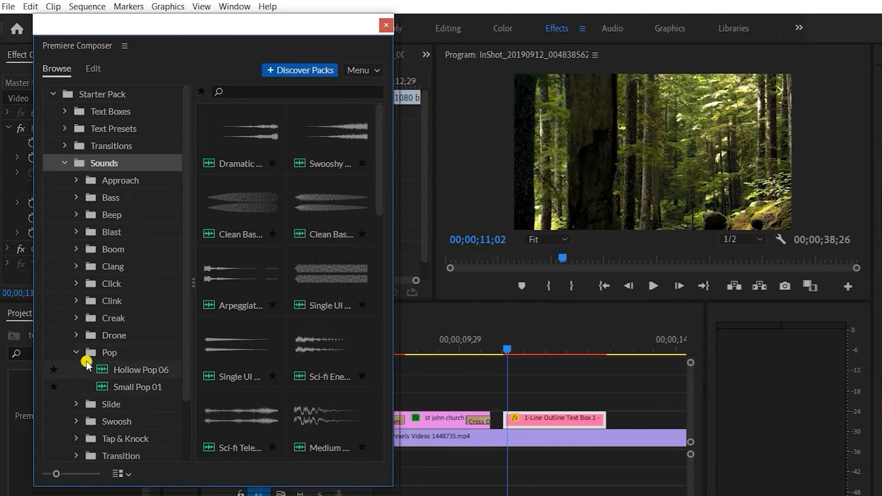
left_click(137, 372)
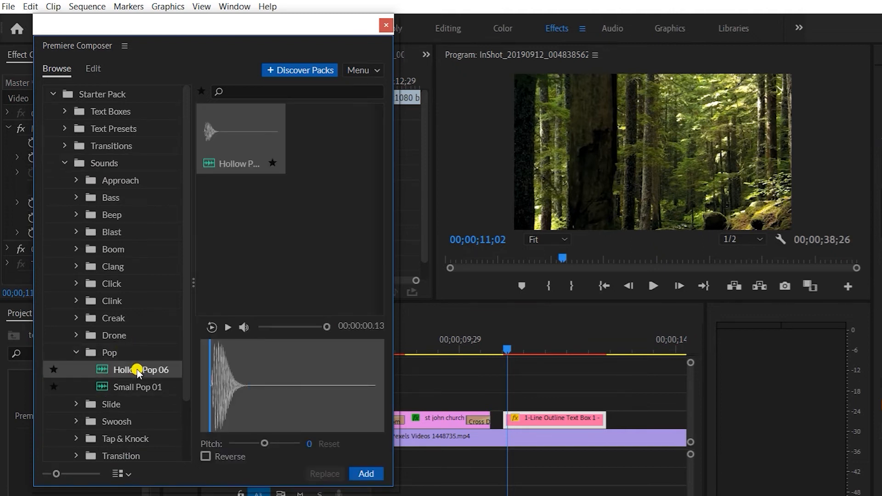
double_click(138, 371)
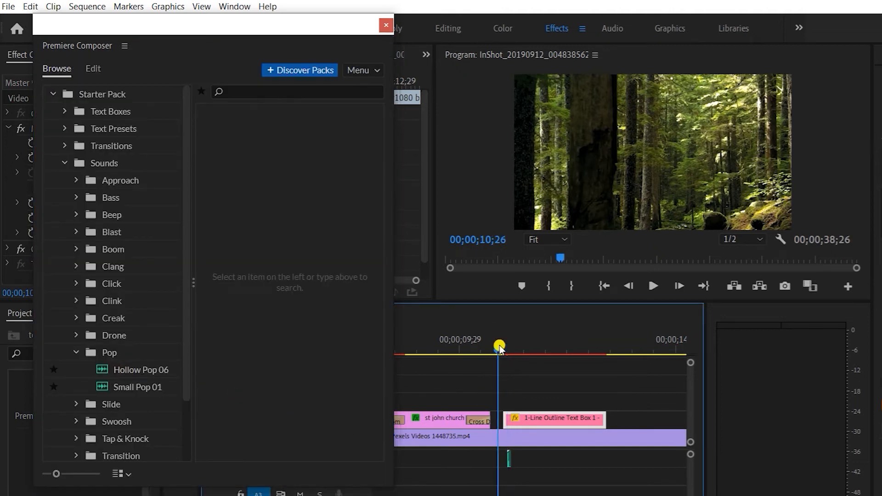
Replay the start of the outline text box to check the pop sound against its animation.
left_click(654, 285)
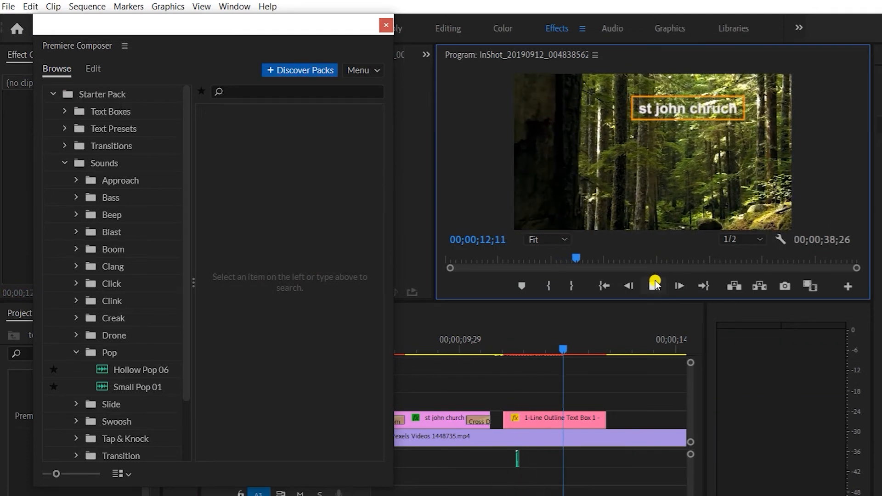
left_click(654, 285)
left_click(495, 349)
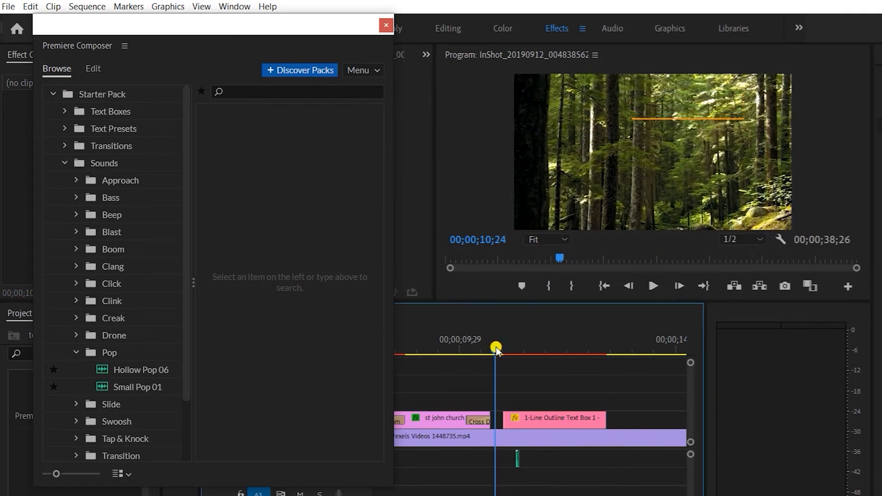
left_click(650, 286)
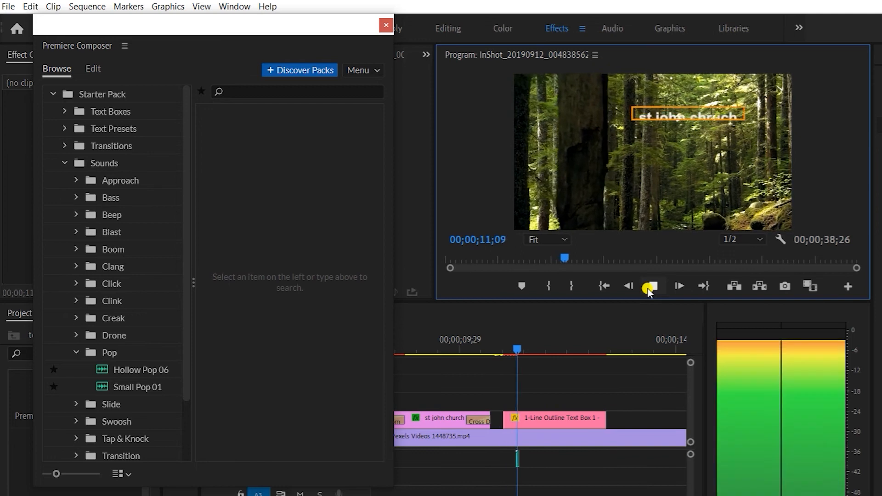
left_click(489, 338)
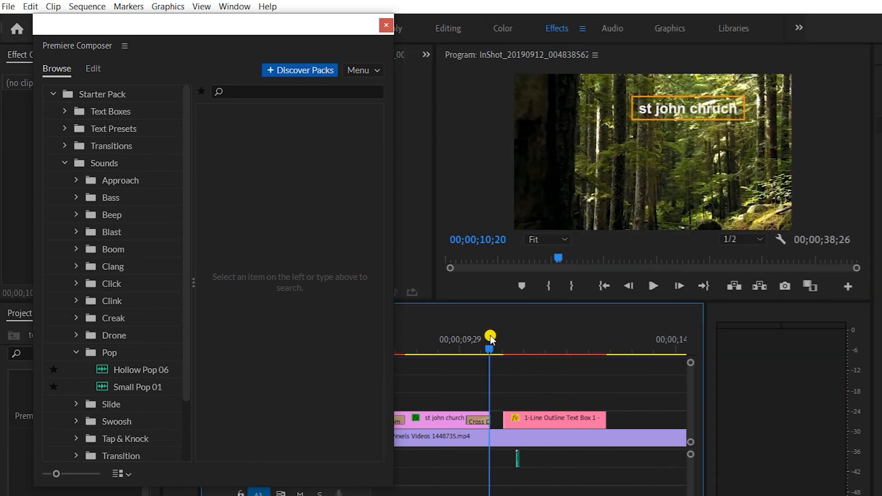
left_click(646, 286)
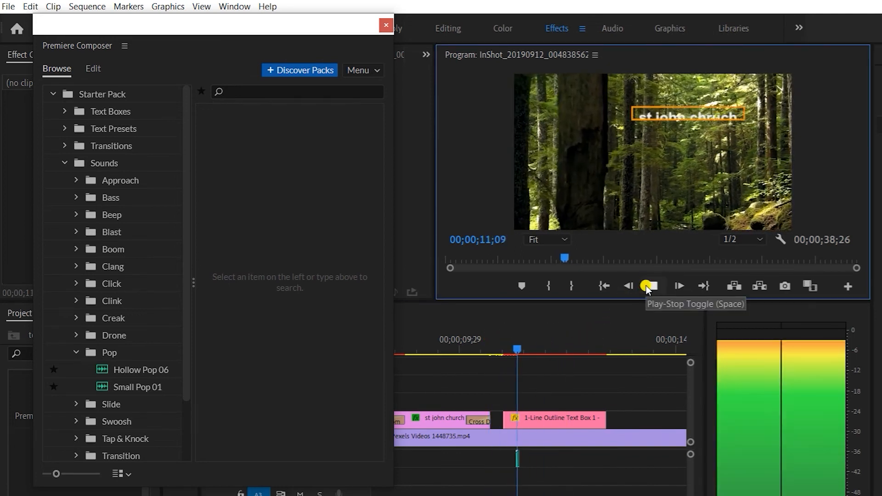
left_click(646, 285)
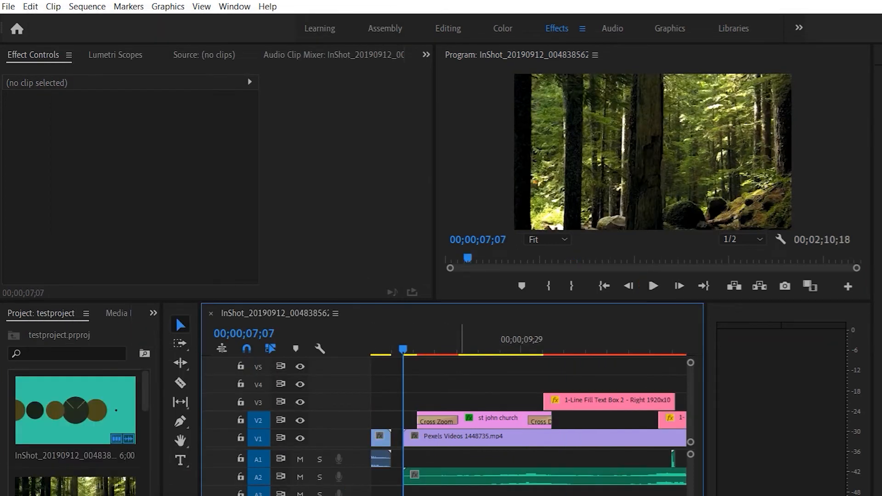
Play the sequence from 00;00;07;07 to review the title, both text boxes and the audio.
scroll(529, 414, "right", 2)
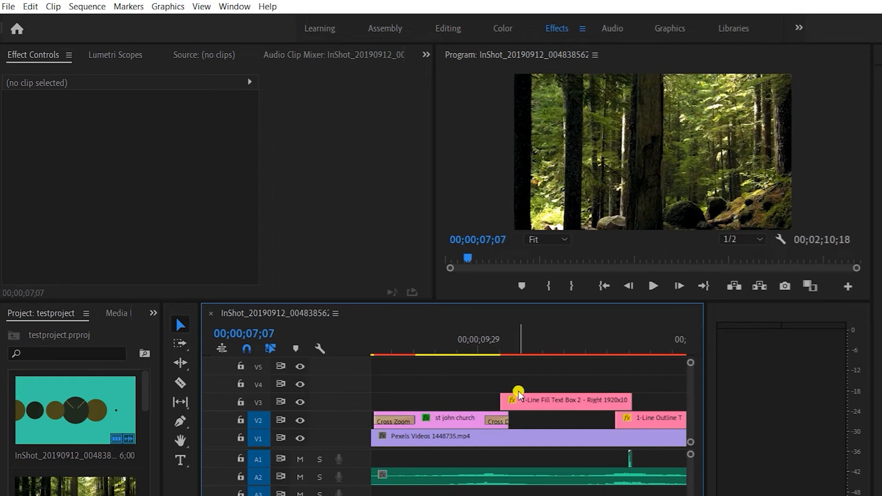
scroll(468, 457, "left", 4)
left_click(650, 289)
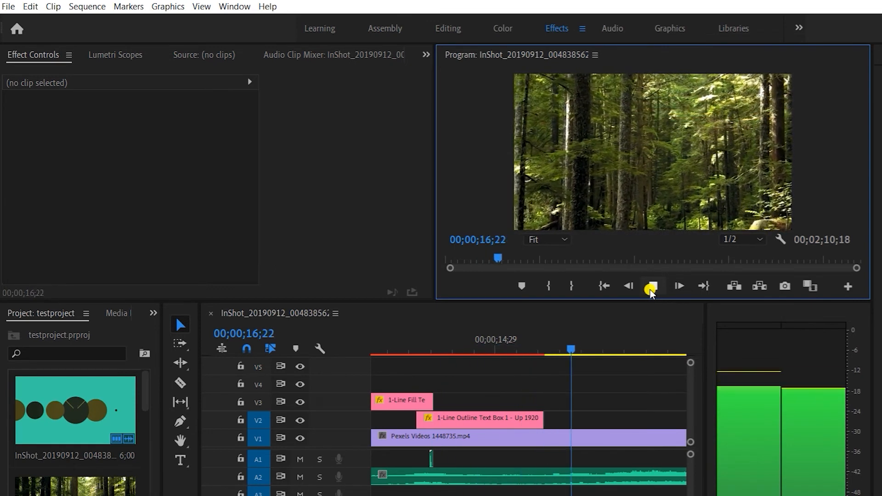
left_click(503, 409)
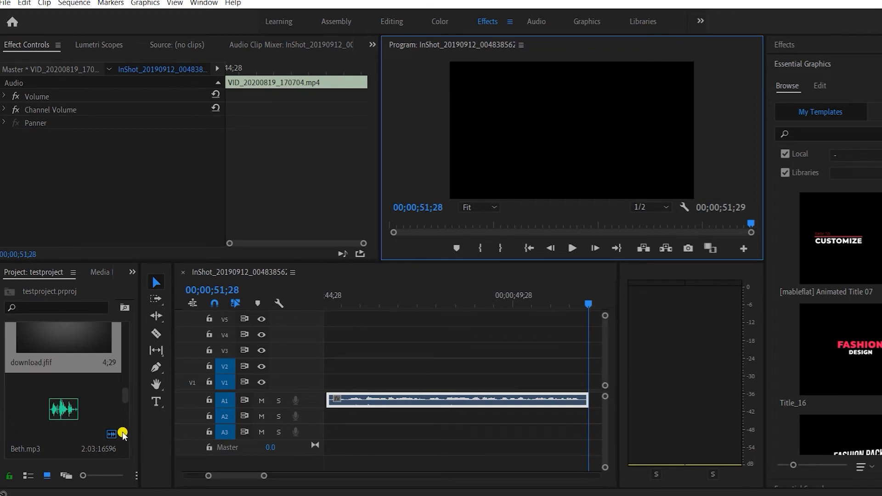
Place the download.jfif image on V1 above the audio clip, starting at 00;00;45;02.
scroll(102, 432, "down", 2)
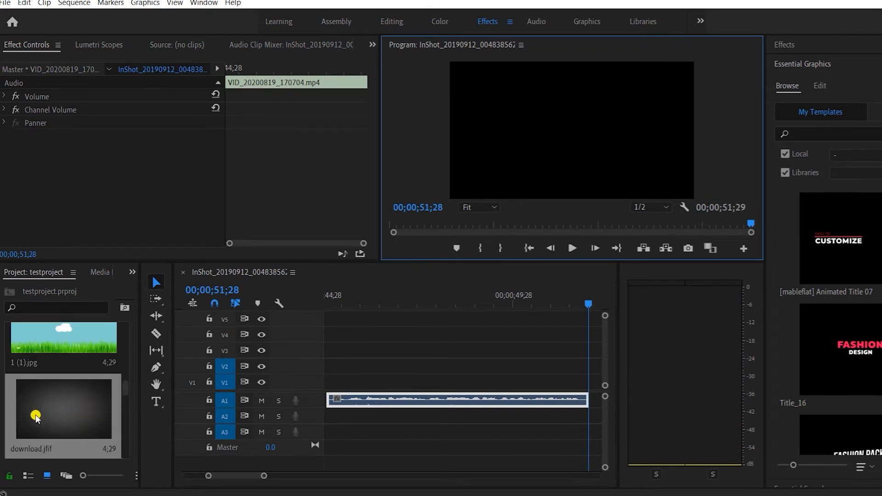
scroll(48, 407, "up", 1)
scroll(55, 395, "down", 1)
scroll(407, 403, "up", 1)
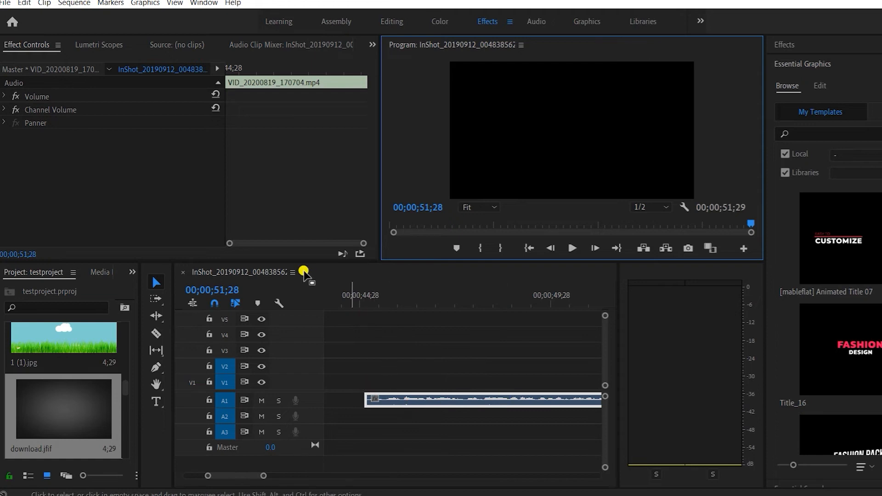
left_click(361, 296)
left_click(567, 251)
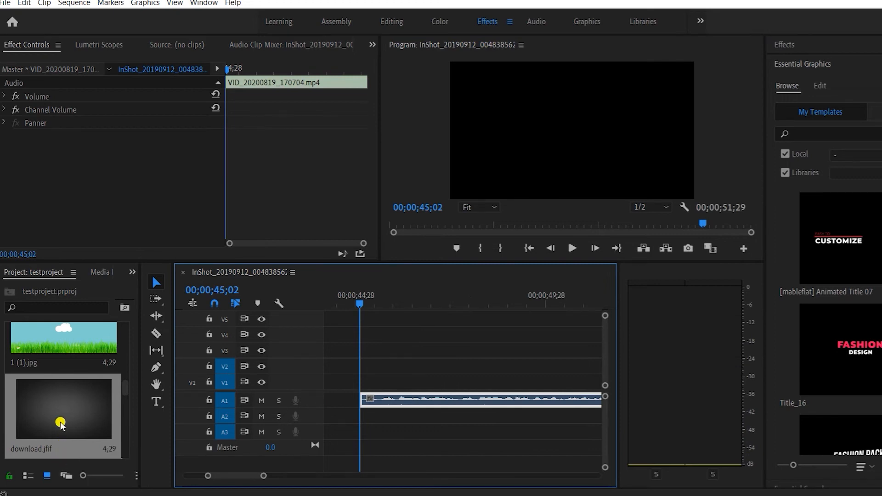
left_click_drag(38, 411, 366, 378)
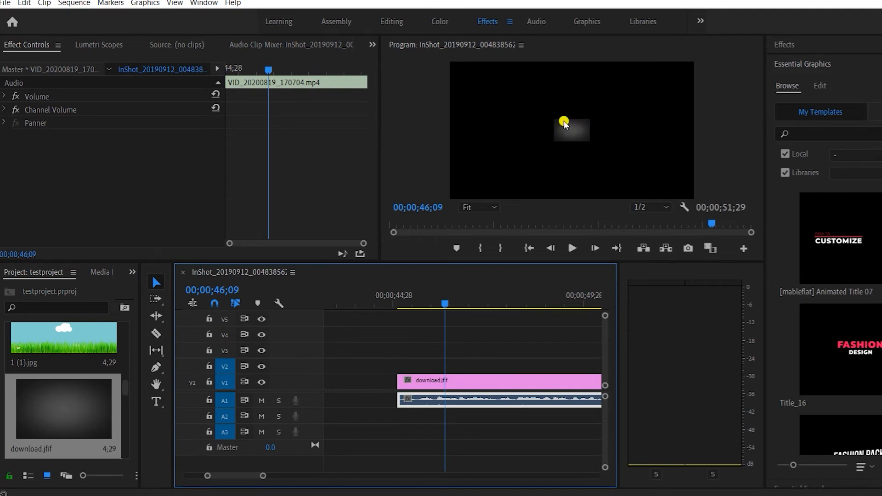
Set the scale of the download.jfif clip to 703 and play it back with the audio.
left_click(454, 387)
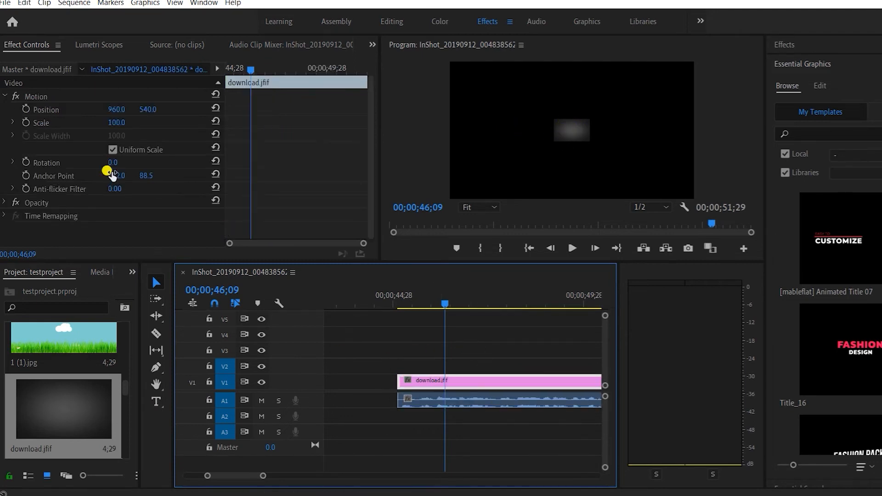
left_click(115, 122)
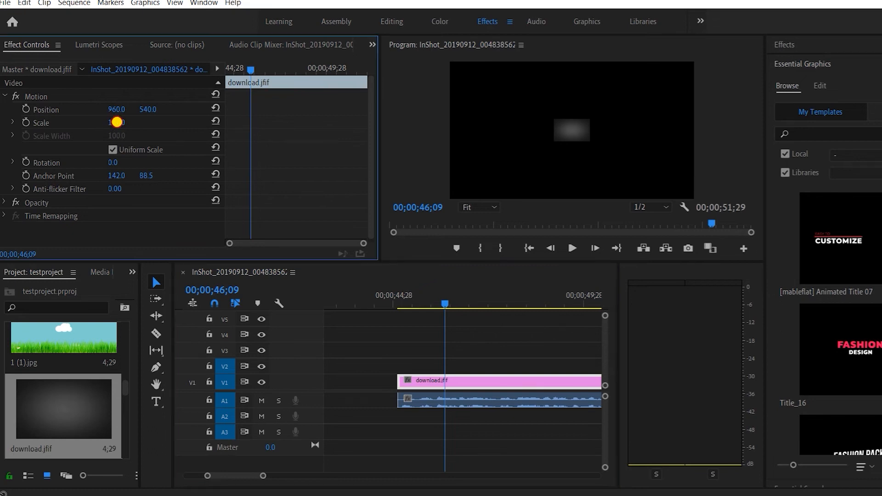
left_click_drag(116, 121, 492, 85)
left_click(572, 249)
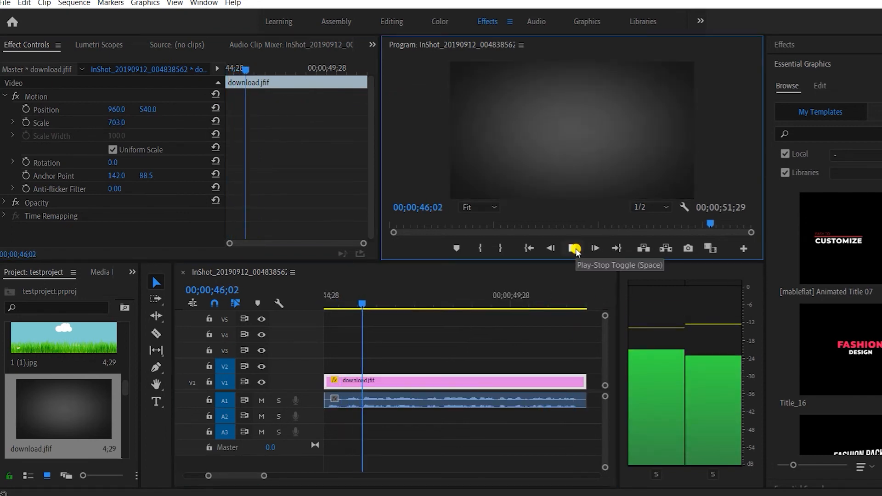
left_click(574, 249)
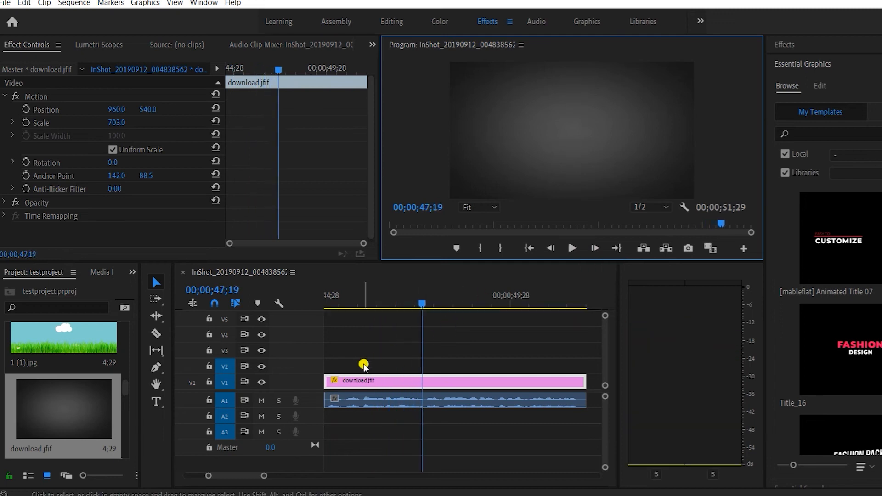
Place 1 (1).jpg on V2 above the start of download.jfif and lengthen it toward the end of that clip.
scroll(373, 361, "up", 1)
left_click(364, 301)
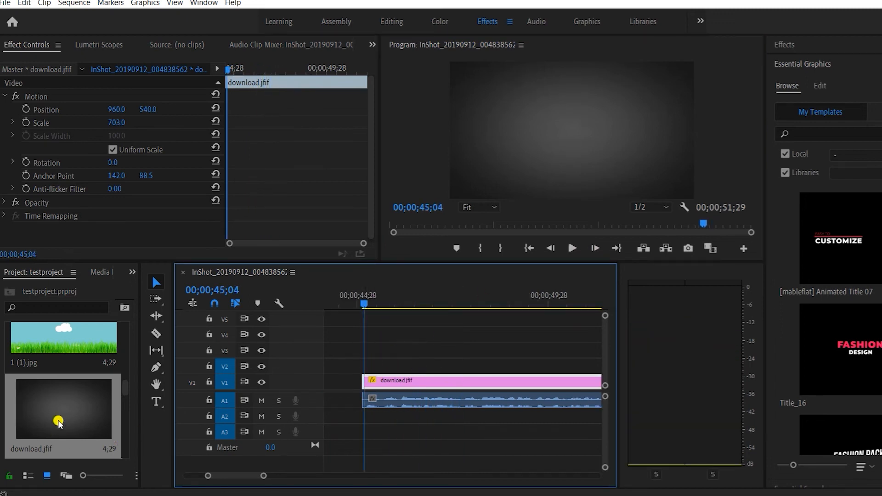
scroll(56, 435, "down", 4)
scroll(42, 349, "up", 4)
scroll(43, 347, "down", 1)
scroll(43, 347, "up", 2)
left_click(42, 409)
left_click_drag(43, 411, 360, 368)
scroll(427, 371, "down", 2)
left_click_drag(490, 366, 561, 366)
scroll(513, 386, "up", 2)
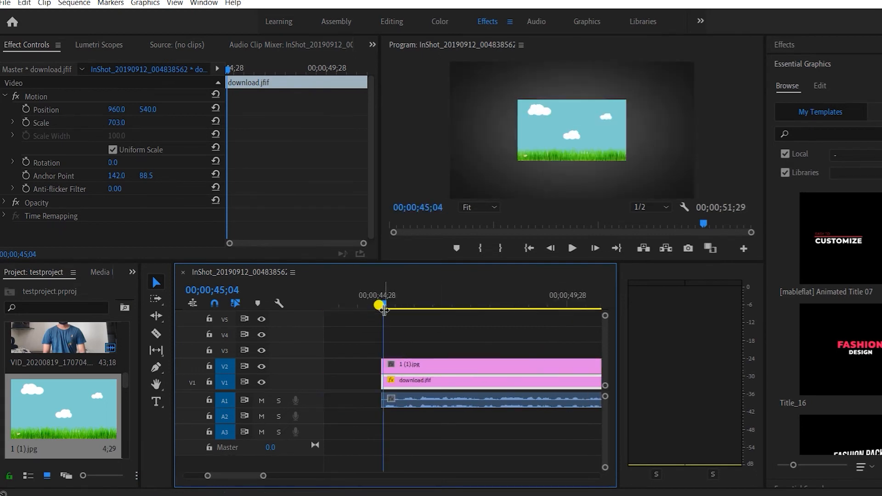
Set the scale of the 1 (1).jpg clip to 223 and replay from 00;00;45;03.
left_click_drag(387, 303, 348, 304)
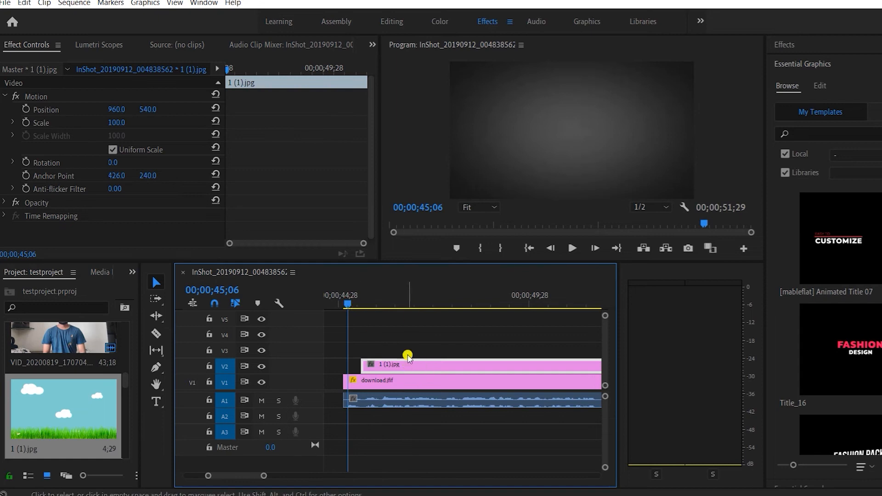
left_click(410, 304)
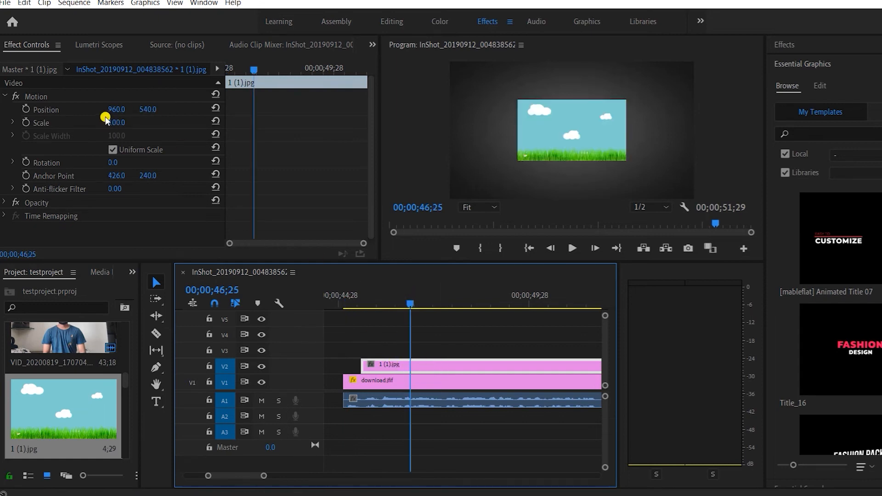
left_click_drag(112, 128, 199, 128)
left_click(348, 298)
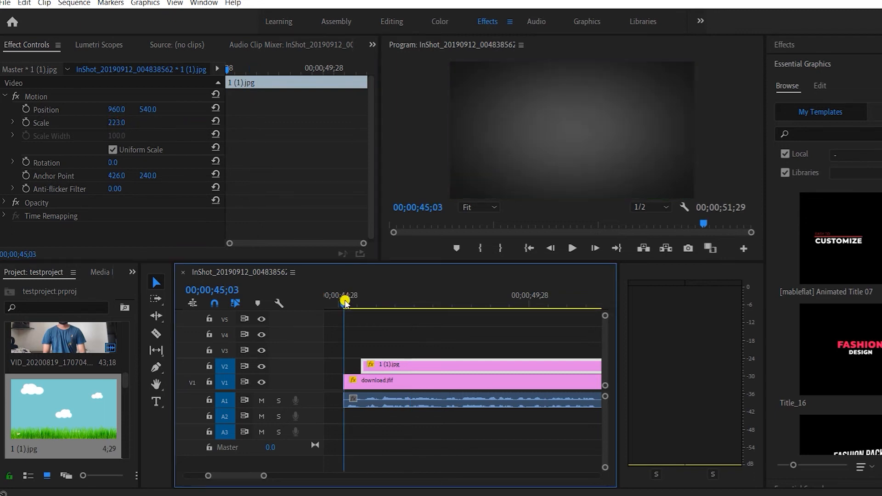
left_click(570, 249)
left_click(570, 249)
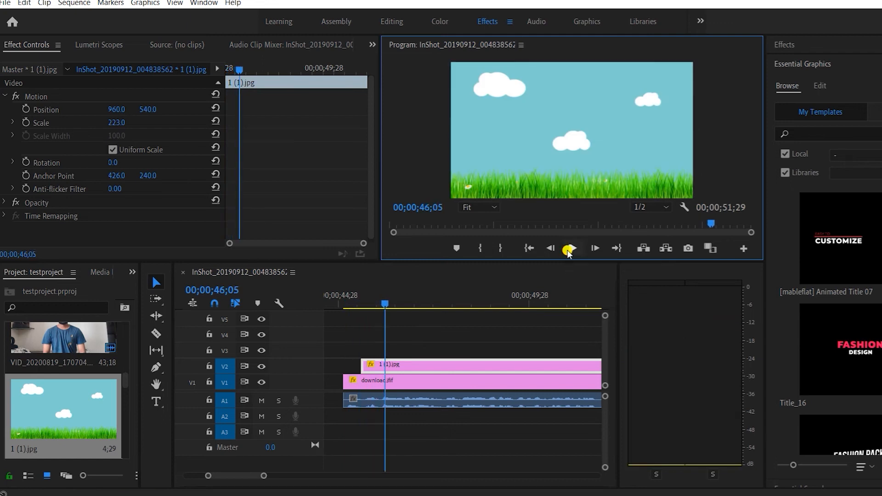
Place the man-cartoon-icon-vector image on V3 from about 00;00;46;09, then set its position to 474, 652 and its scale to 113.
left_click(365, 303)
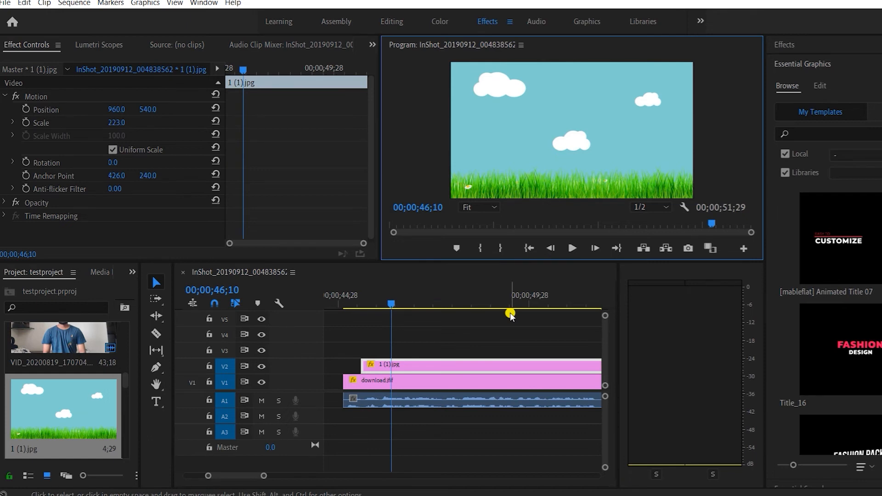
mouse_move(399, 311)
left_mouse_down()
mouse_move(376, 305)
mouse_move(388, 303)
left_mouse_up()
scroll(44, 403, "down", 3)
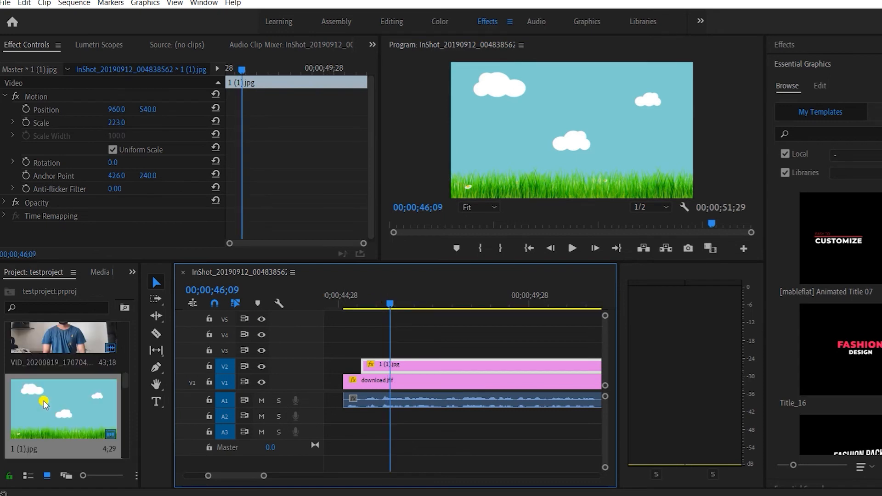
left_click(76, 392)
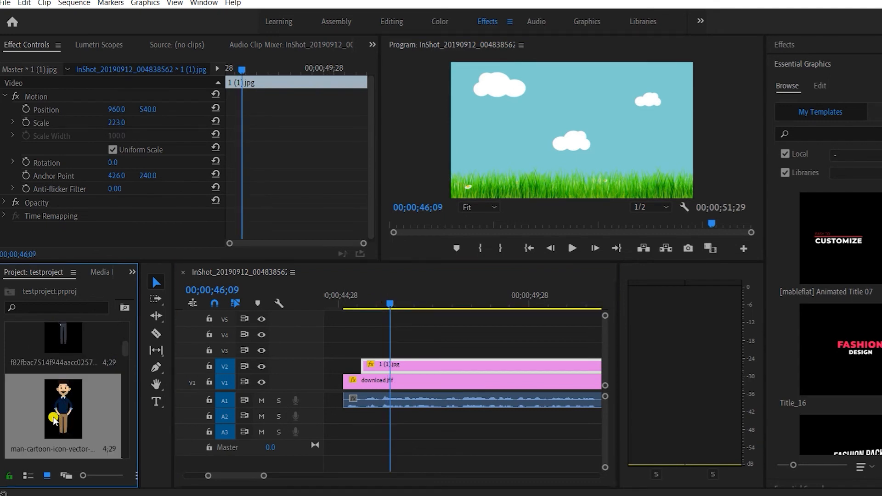
left_click_drag(61, 408, 385, 344)
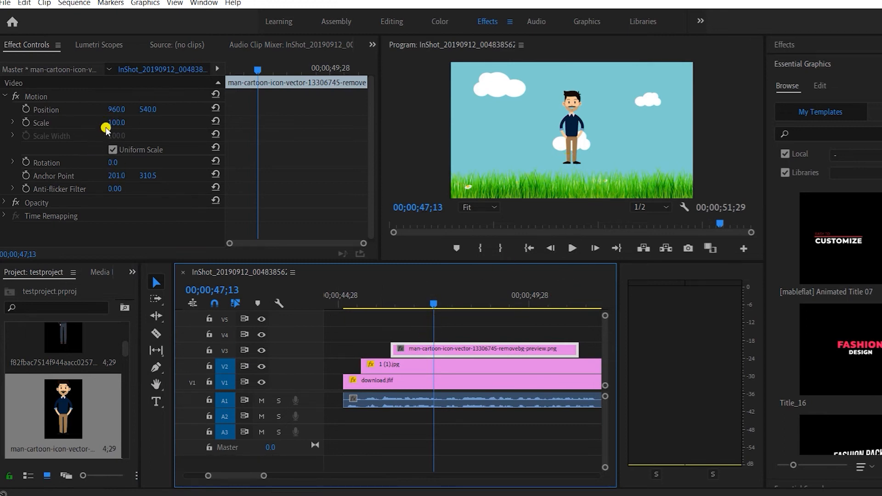
left_click_drag(114, 110, 20, 122)
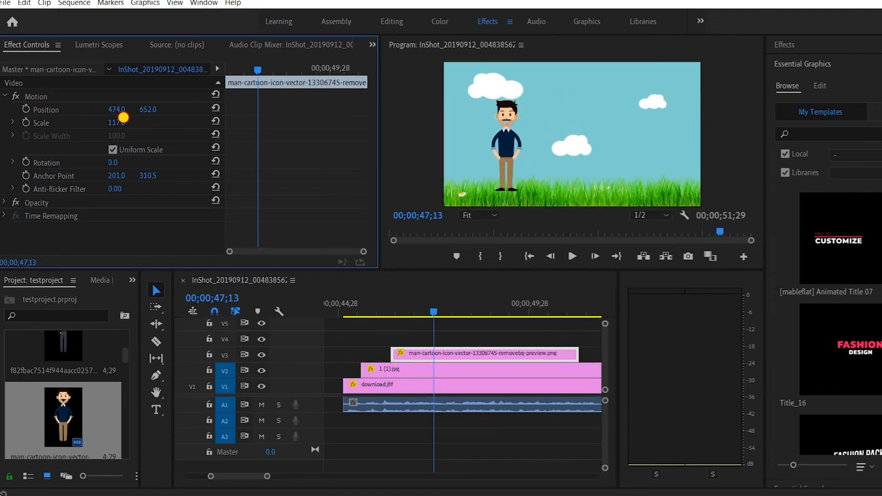
left_click_drag(123, 118, 120, 118)
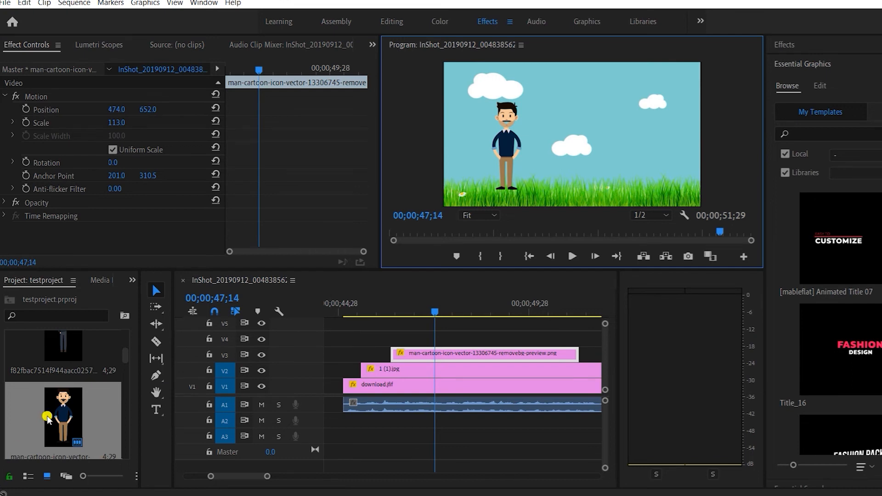
Place the f82fbac waving-man image on V4 with position 1323, 631 and scale 137.
left_click(120, 364)
left_click_drag(124, 368, 436, 338)
left_click_drag(436, 338, 436, 338)
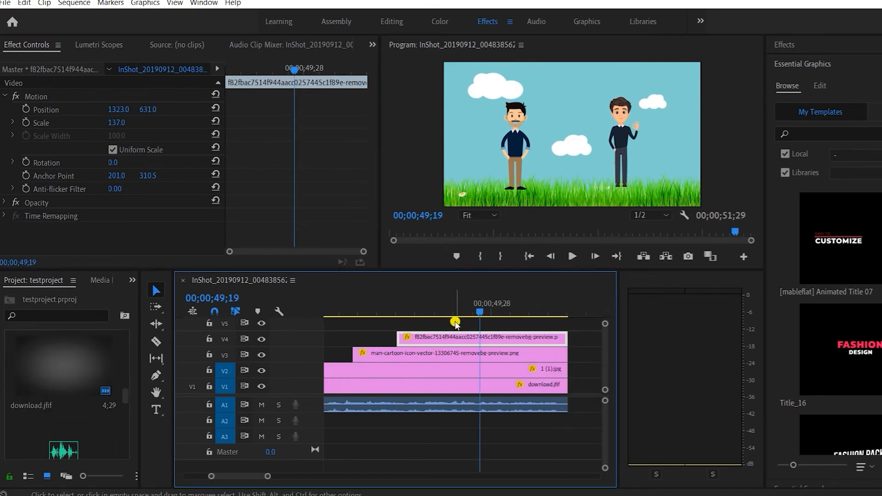
Place the bag-money-logo-template image on V5 above the waving-man clip and play back the section from 00;00;49;07.
scroll(71, 395, "down", 5)
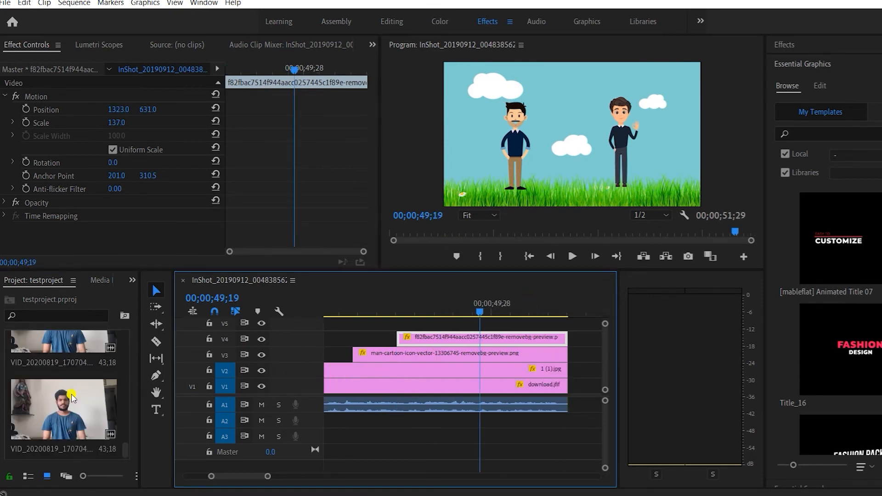
scroll(72, 397, "up", 7)
left_click_drag(63, 418, 332, 348)
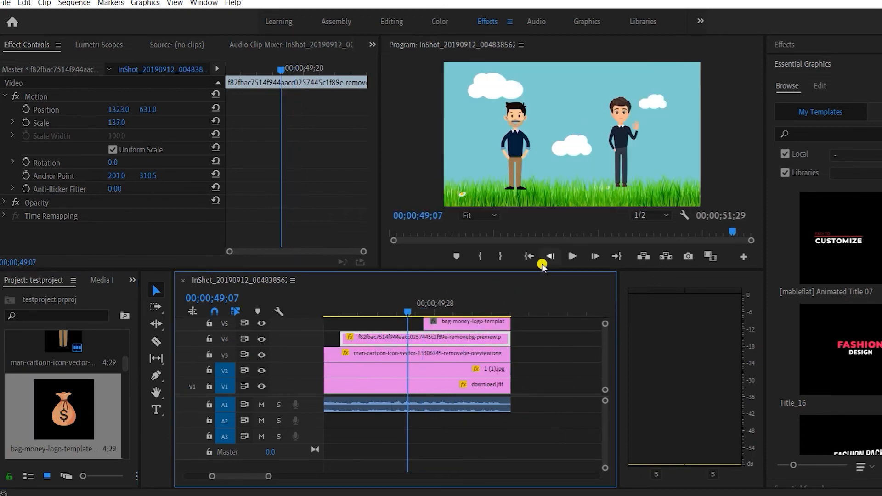
left_click(563, 257)
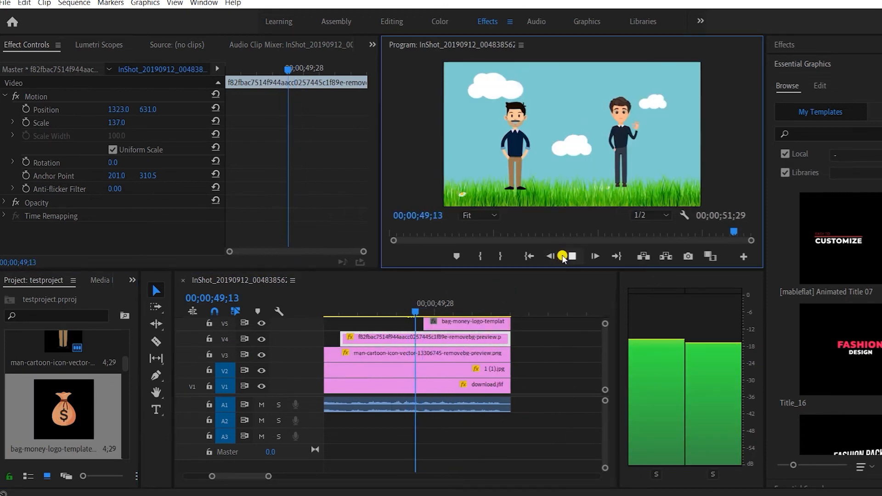
left_click(563, 257)
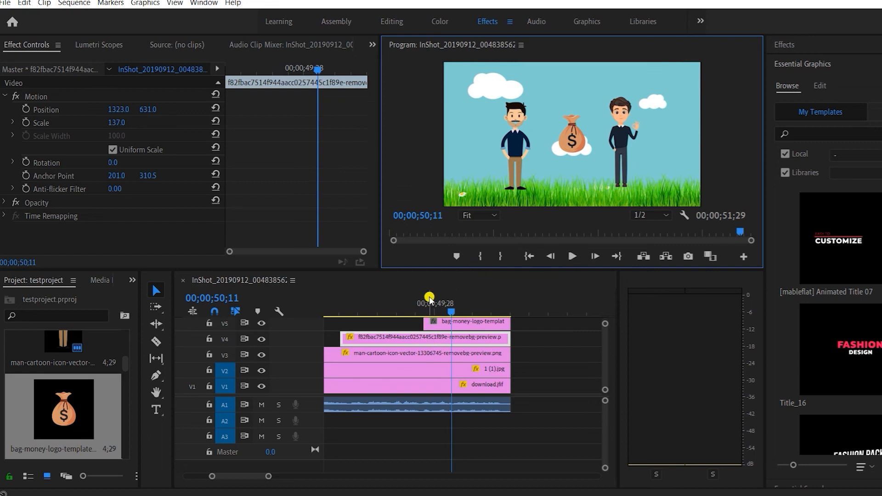
Set the money bag clip's position to 942, 163 and its scale to 94, and play back from 00;00;45;02.
left_click(439, 323)
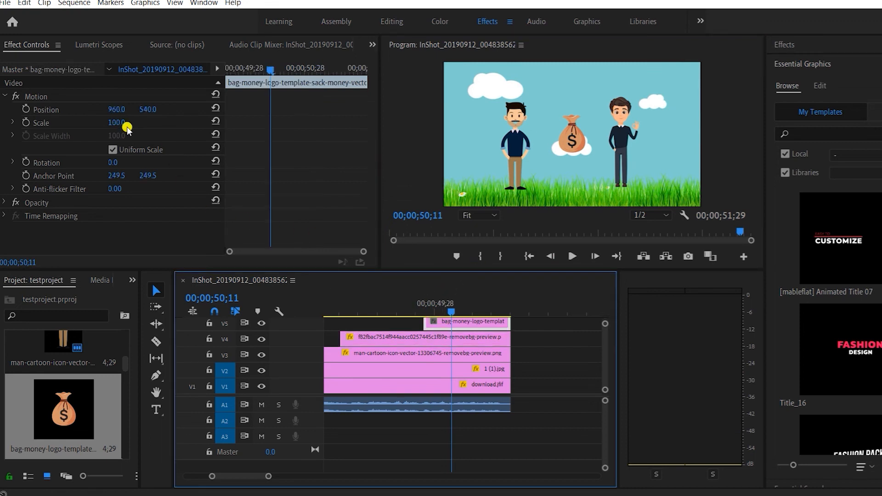
left_click(144, 109)
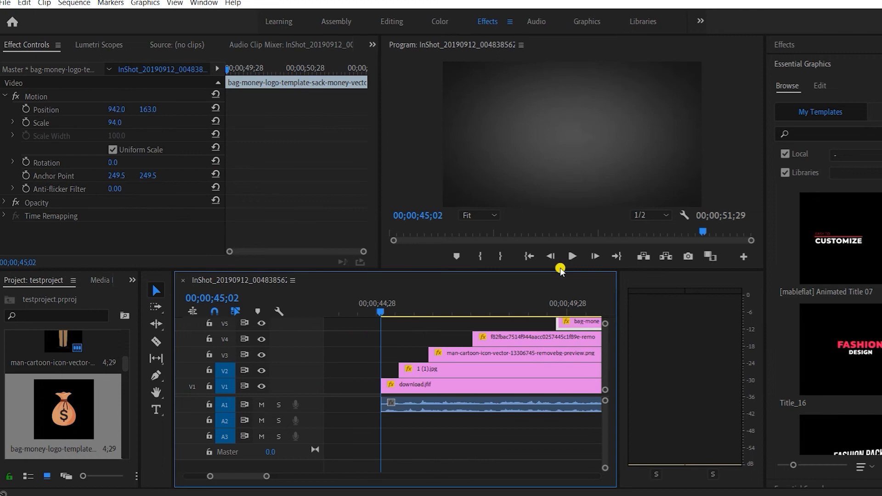
left_click(571, 256)
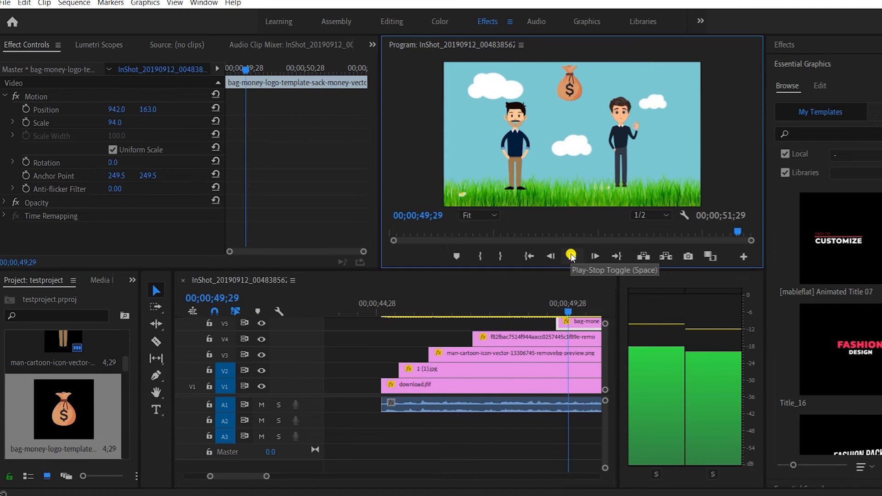
left_click(571, 257)
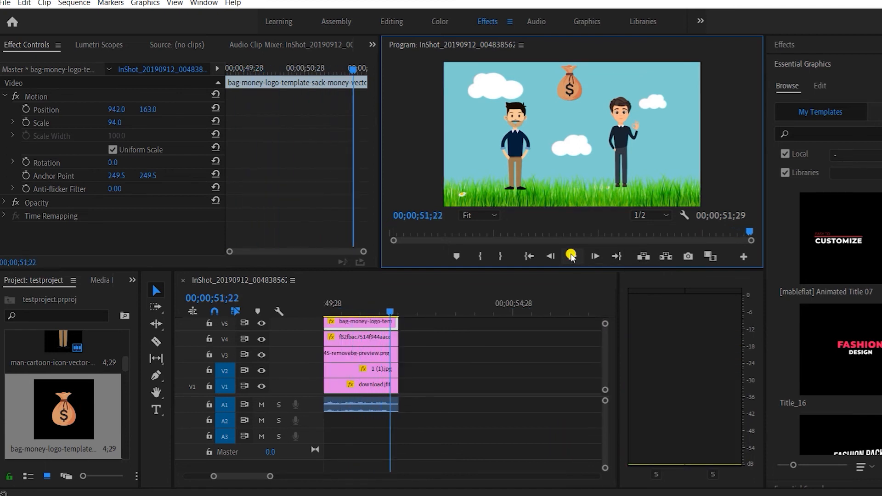
Place images-removebg-preview.png on V6, ending with the clips below, and set its position to 305, 426 beside the first man.
scroll(348, 332, "up", 4)
left_click_drag(391, 307, 449, 303)
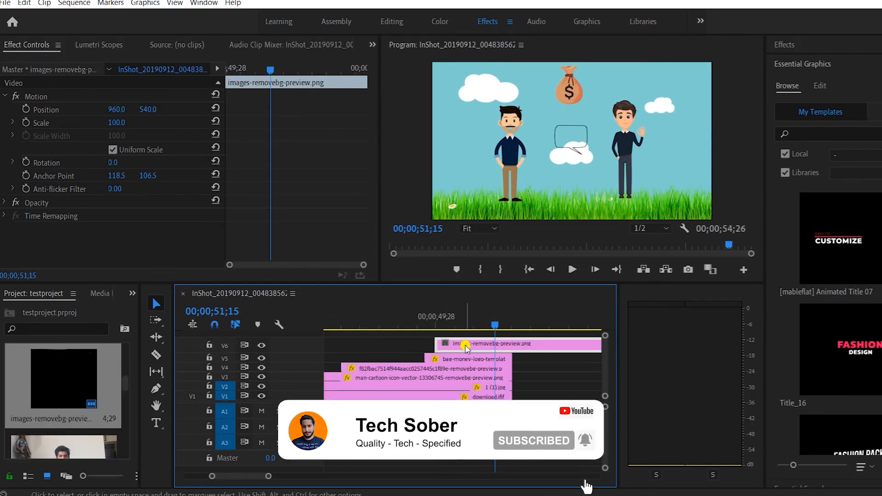
left_click(111, 108)
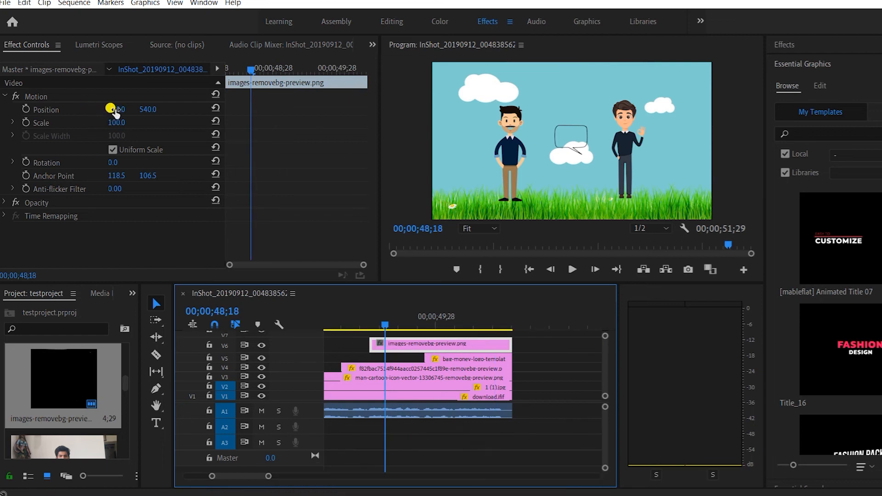
left_click_drag(113, 110, 37, 110)
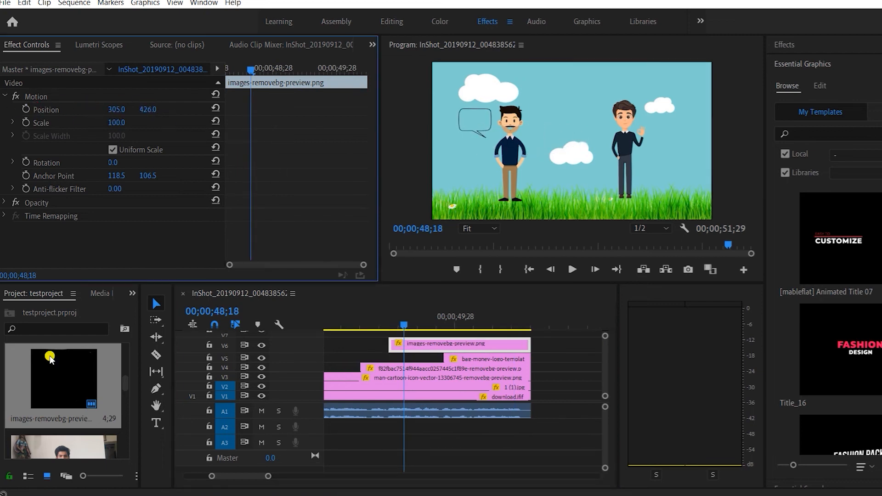
Place a second images-removebg-preview.png speech bubble on V7 and set its position to 1600, 478 beside the waving man.
left_click_drag(54, 375, 432, 334)
left_click_drag(106, 115, 514, 158)
left_click_drag(153, 110, 157, 120)
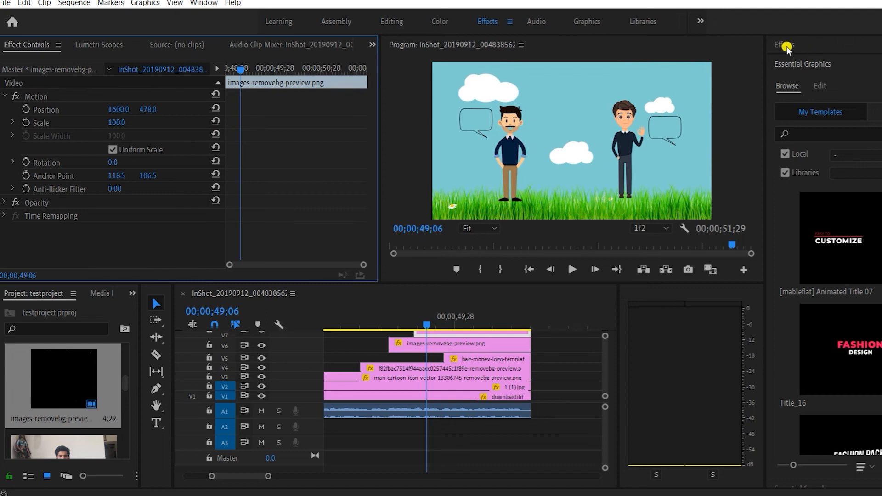
Search the effects for "flip" and apply Horizontal Flip to the speech bubble clip on V7.
left_click(785, 46)
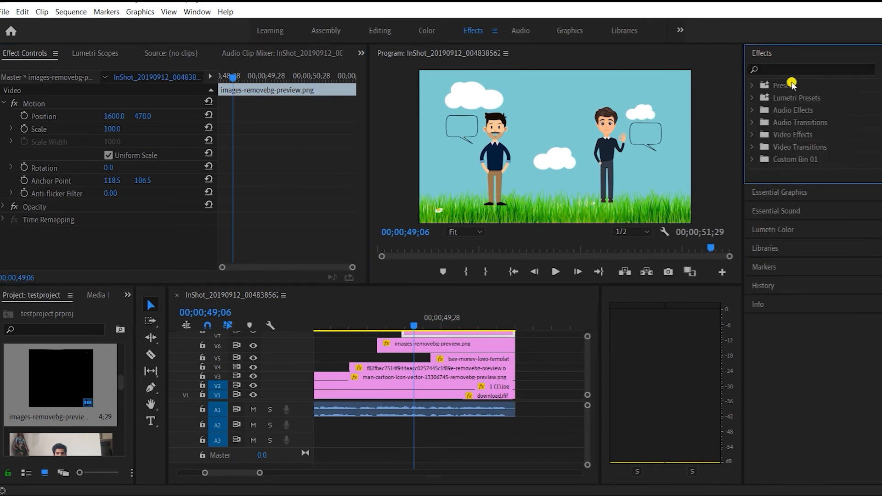
left_click(793, 69)
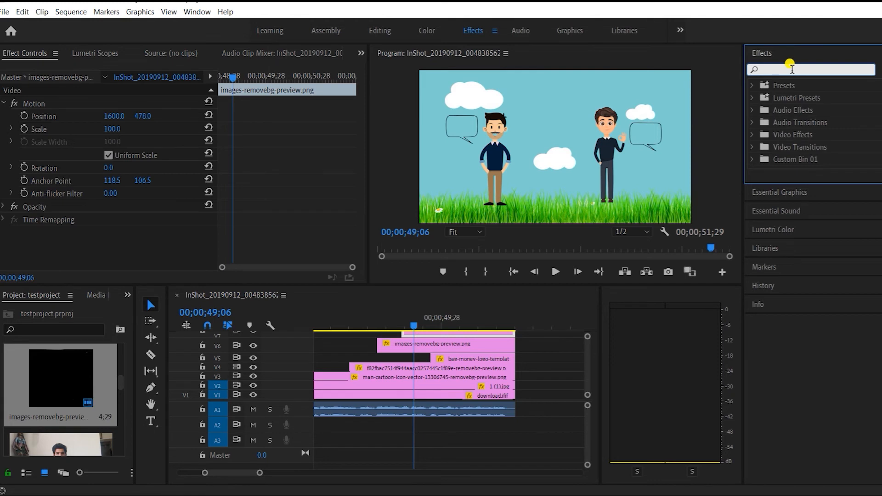
type("flip")
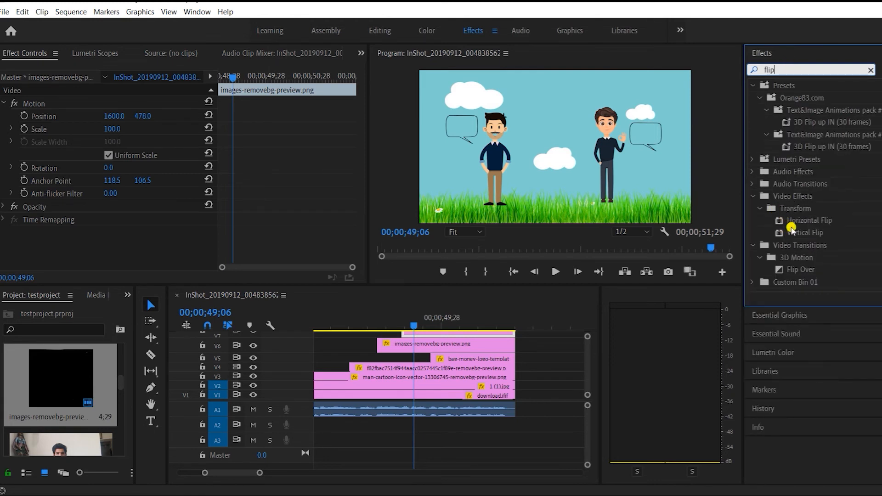
left_click(831, 221)
left_click_drag(814, 218, 641, 230)
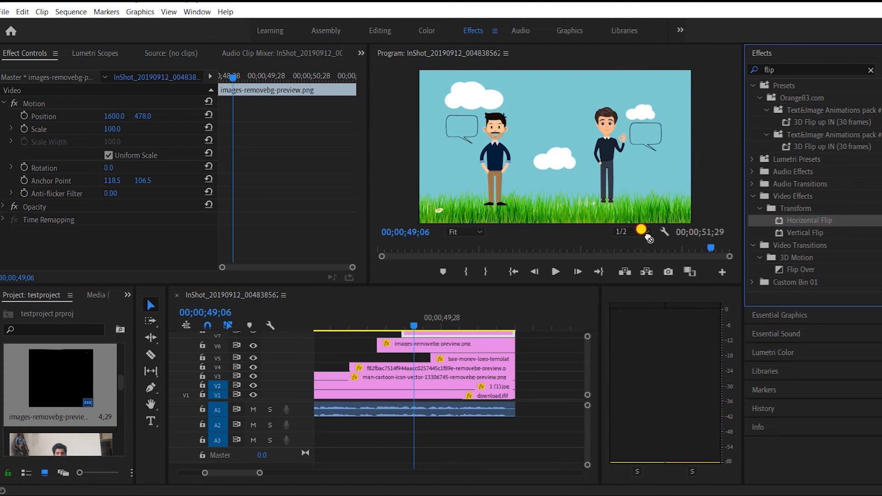
left_click_drag(501, 330, 460, 344)
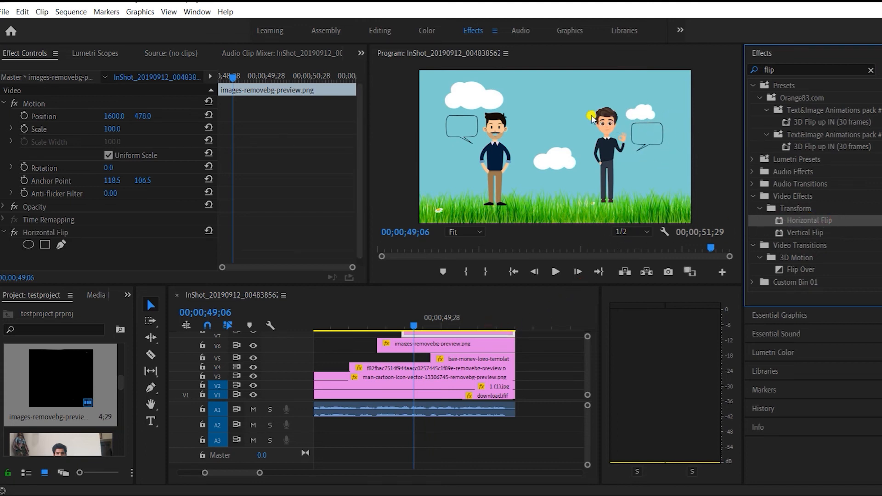
Add the text "let's start a startup" at 00;00;48;25 and fit it into the first man's bubble with position 514, 457 and scale 43.
left_click(400, 323)
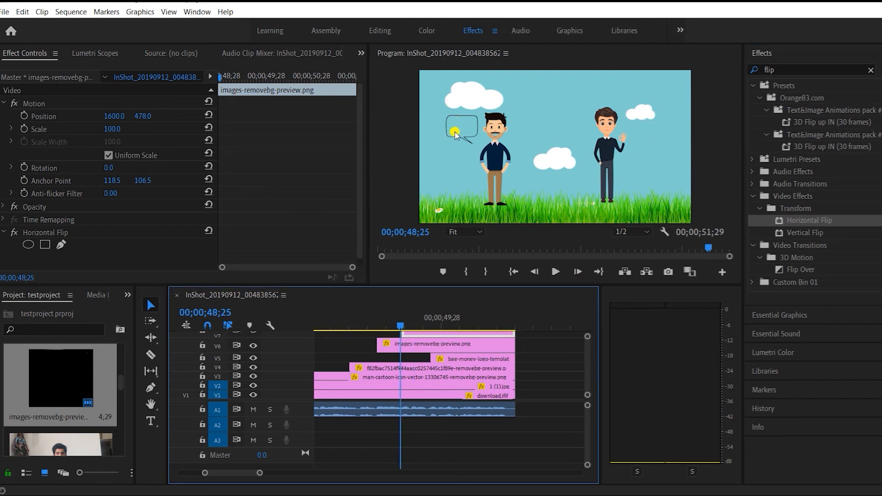
left_click(149, 424)
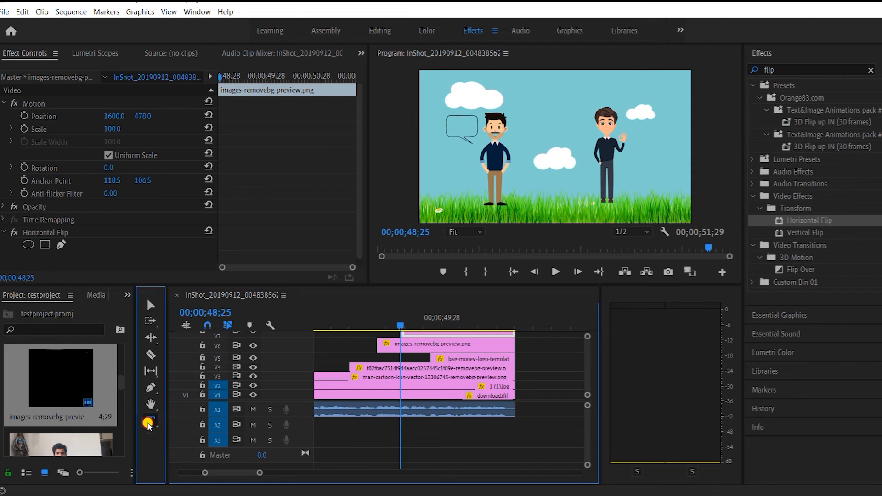
left_click(455, 123)
type("let's start a startup")
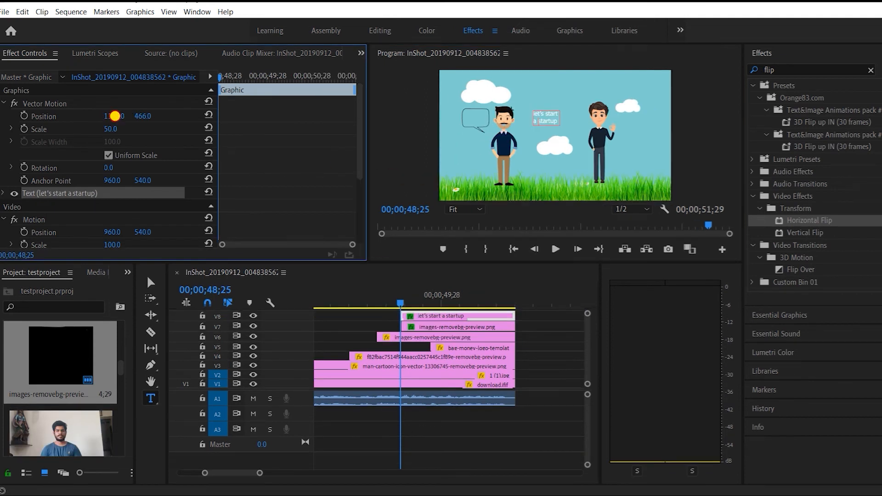
left_click_drag(114, 116, 147, 127)
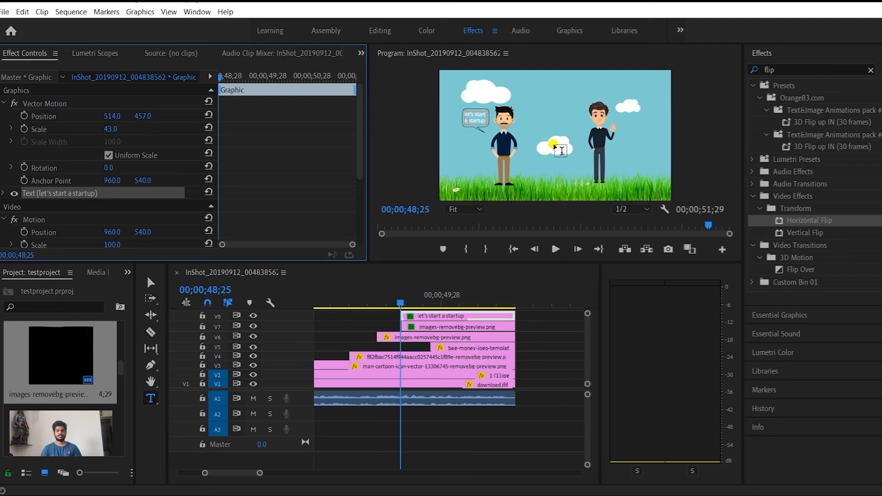
Add the text "yeah! sure" inside the waving man's speech bubble and play the scene back from 00;00;44;29.
left_click(435, 305)
left_click(255, 398)
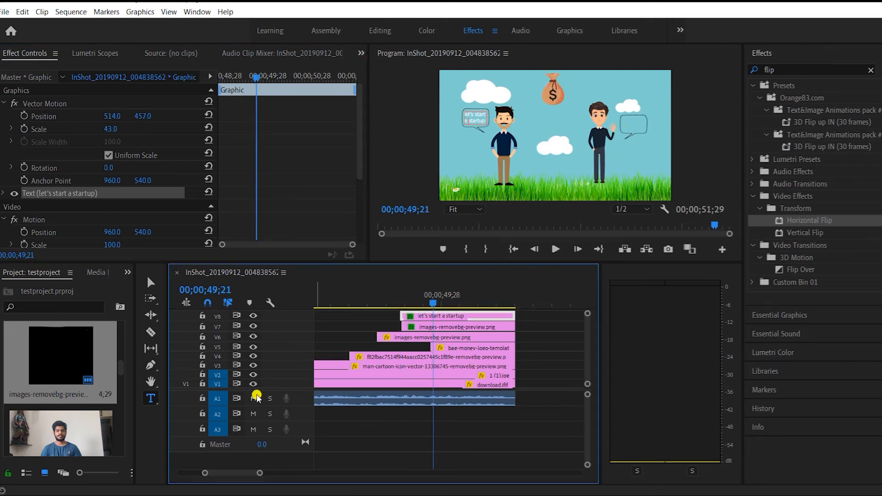
left_click(149, 408)
left_click(629, 122)
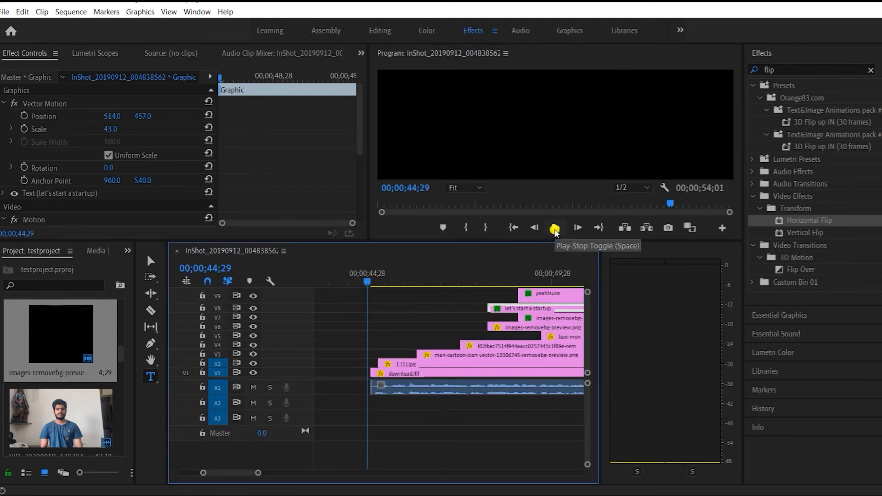
left_click(555, 228)
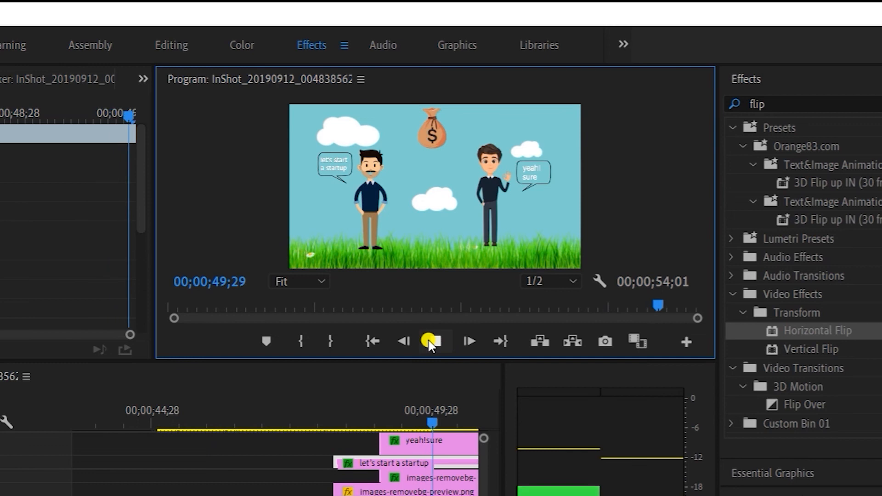
left_click(429, 341)
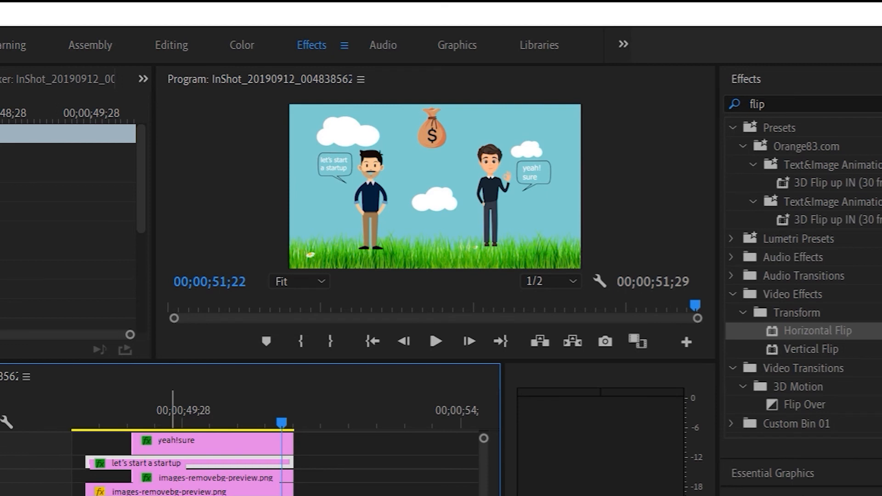
Place right-arrow-icon-5.png on V10 and add a second copy above it with position 802, 436 and scale 110.
left_click_drag(64, 400, 374, 268)
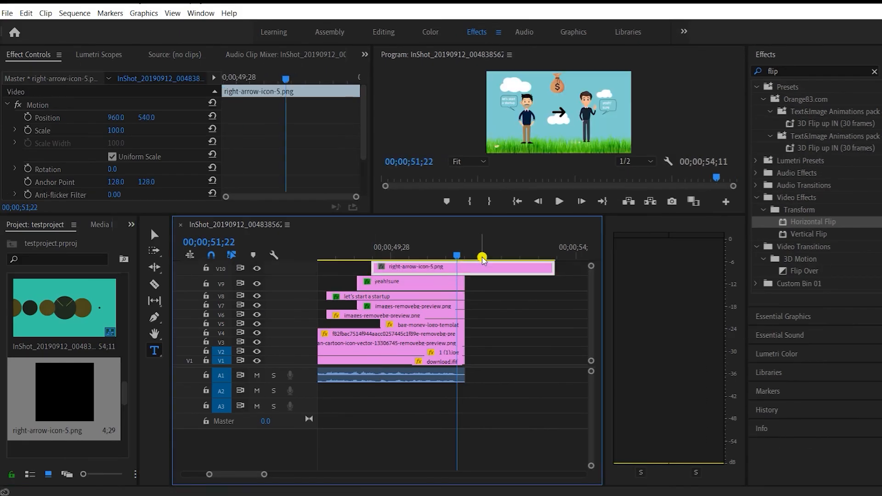
left_click_drag(557, 215, 558, 198)
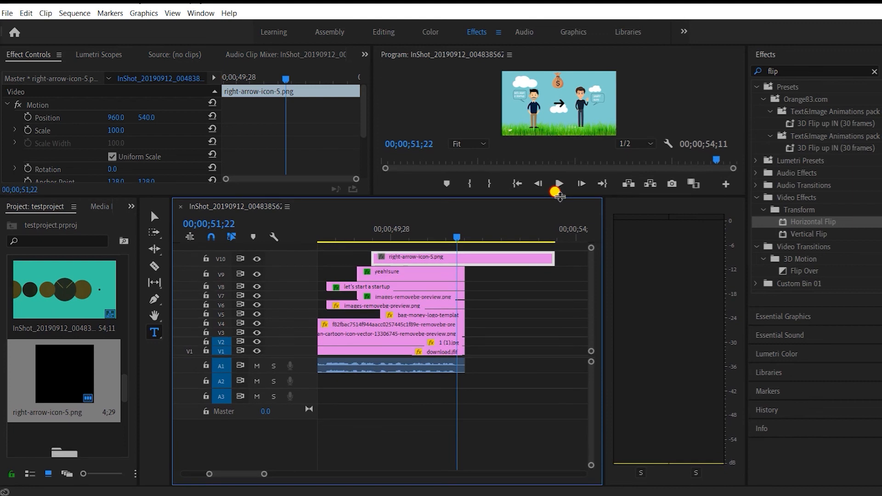
left_click_drag(73, 369, 361, 250)
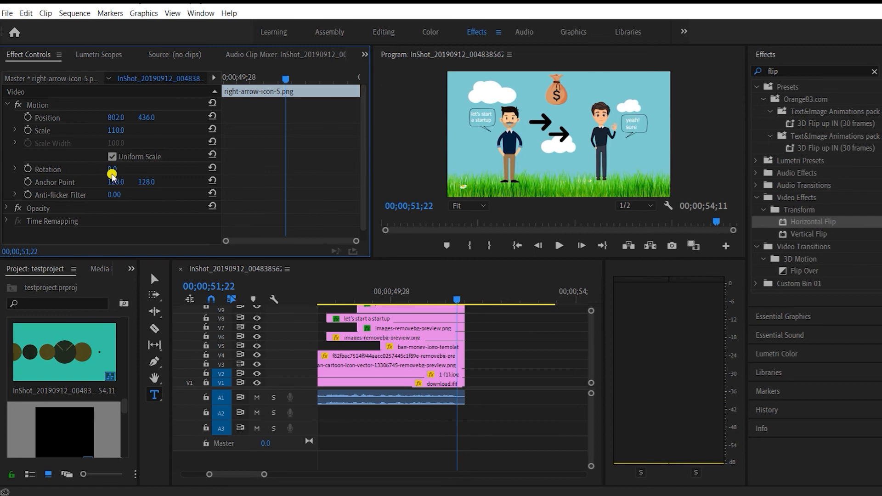
Rotate the upper arrow to -41°, scale it to 79 and keyframe its position from 697, 436 to 782, 327 ten frames on.
left_click_drag(110, 173, 100, 136)
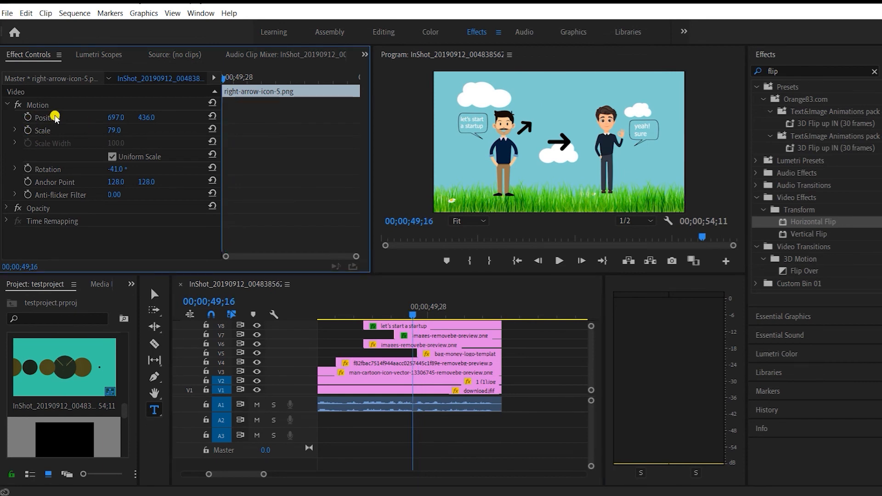
left_click(29, 117)
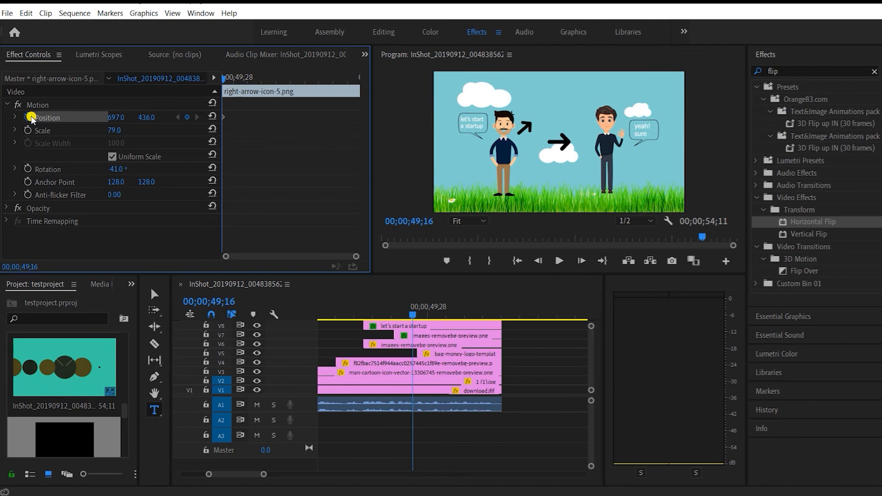
key("shift+Right")
key("shift+Right")
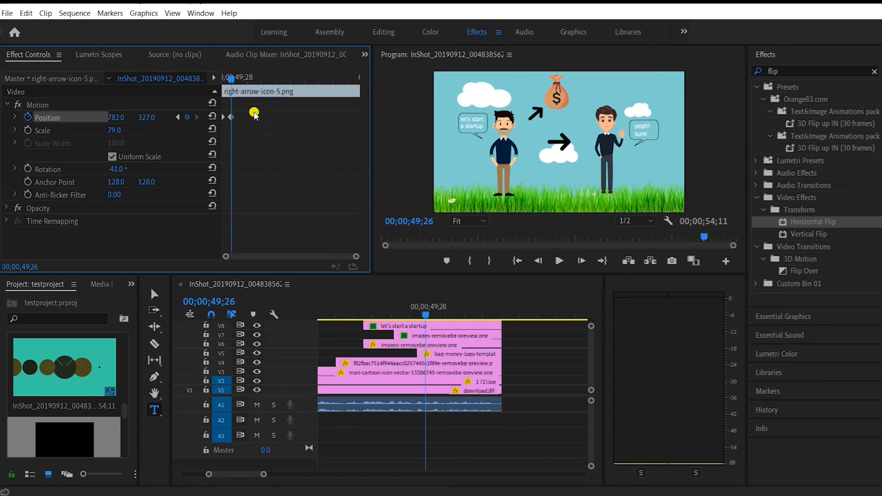
Copy the arrow's two position keyframes and paste them from 00;00;50;06 to repeat the back-and-forth movement.
right_click(231, 118)
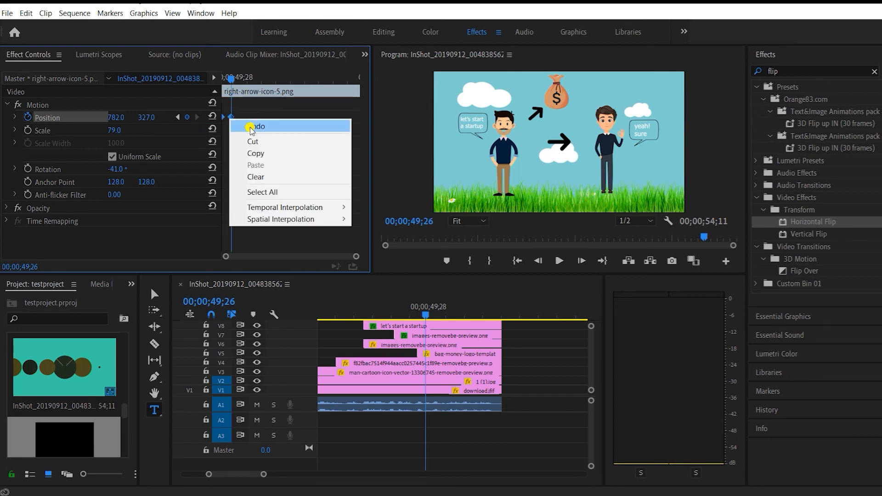
left_click(256, 153)
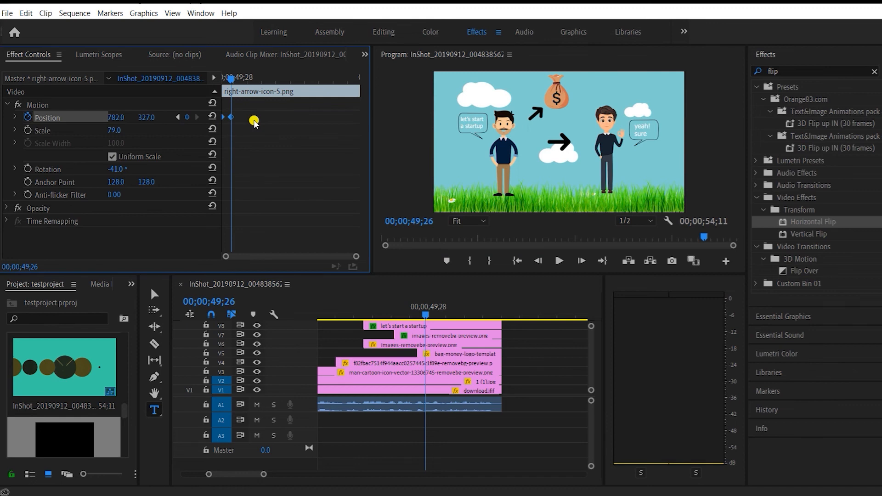
key("shift+Right")
key("shift+Right")
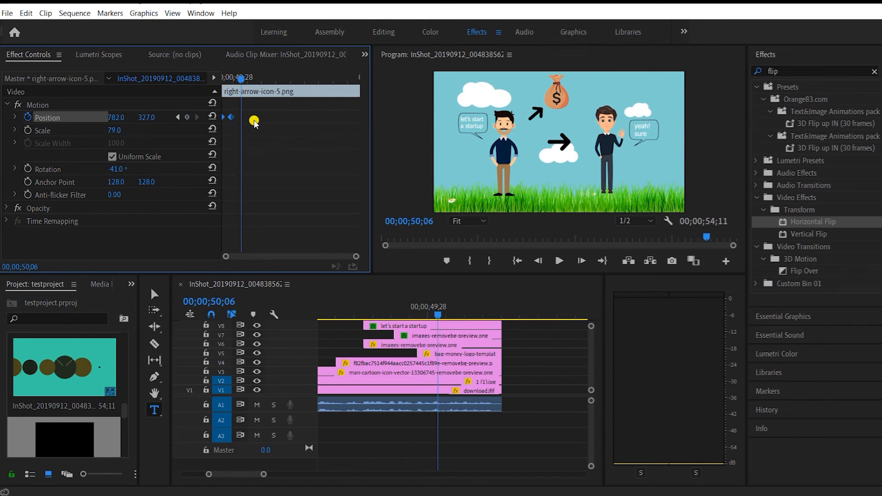
right_click(246, 115)
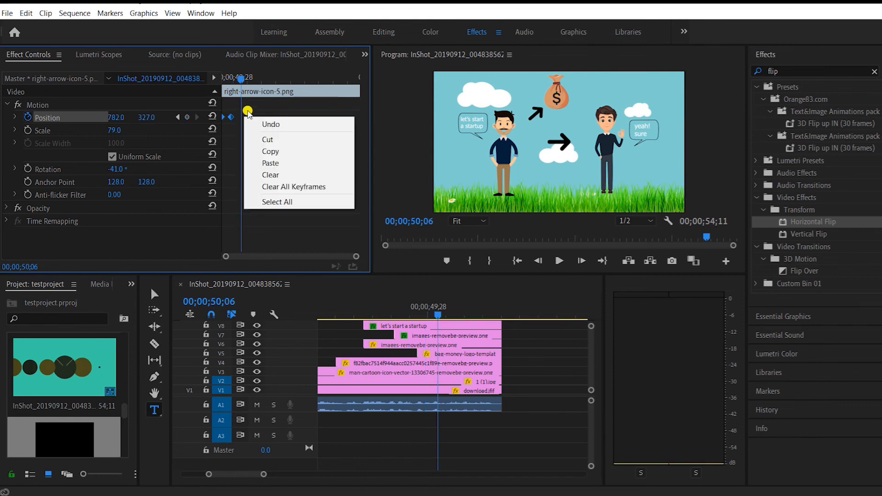
left_click(275, 163)
key("shift+Right")
key("shift+Right")
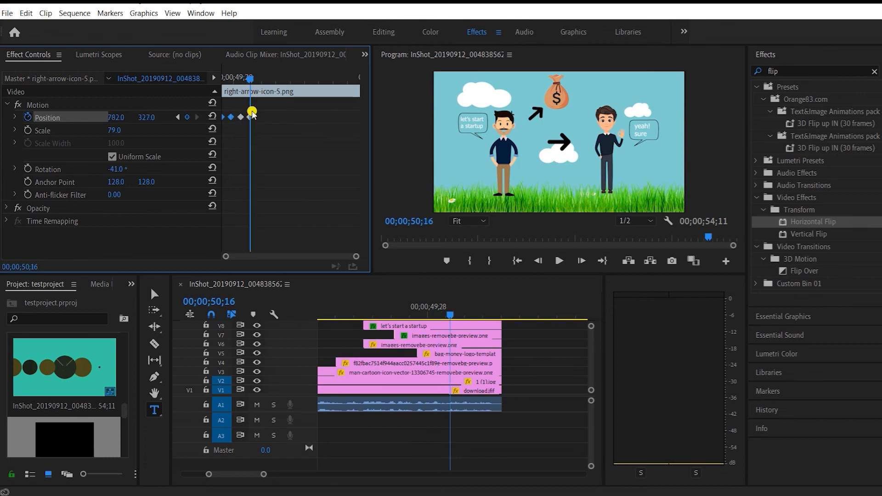
left_click_drag(258, 77, 269, 78)
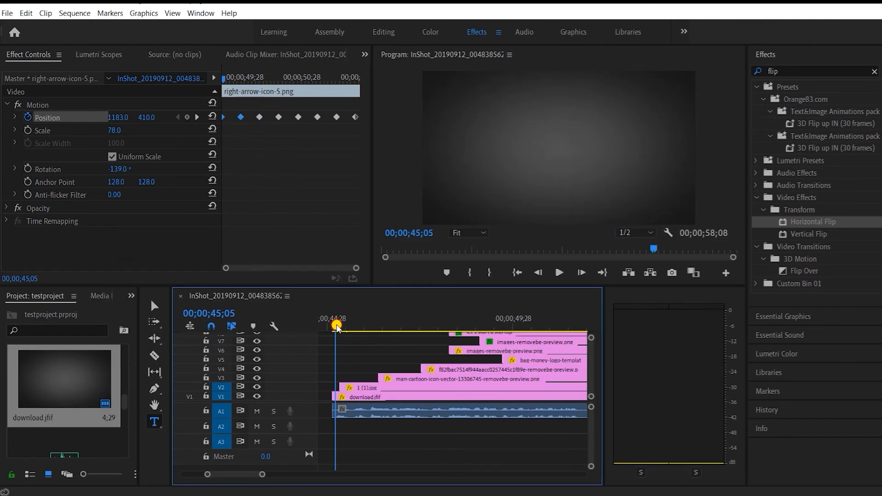
Play the scene back from 00;00;45;05 and return the playhead to 00;00;46;07.
left_click(559, 272)
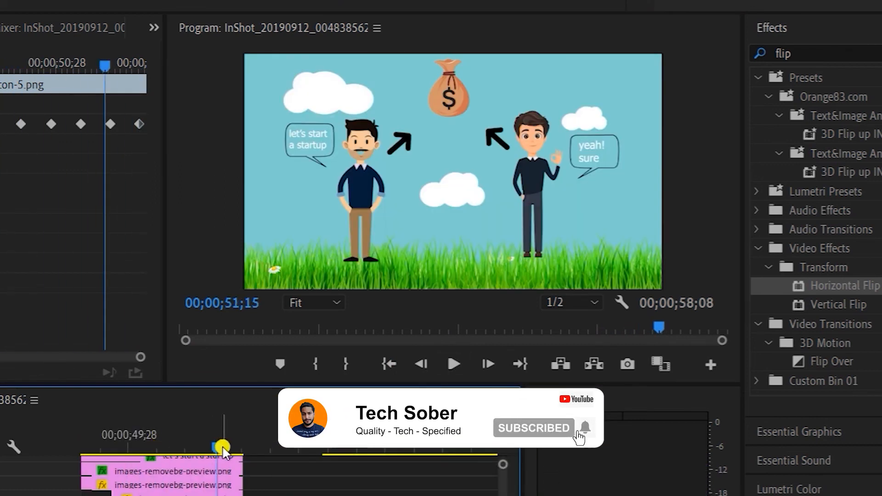
left_click(221, 446)
left_click_drag(207, 447, 181, 448)
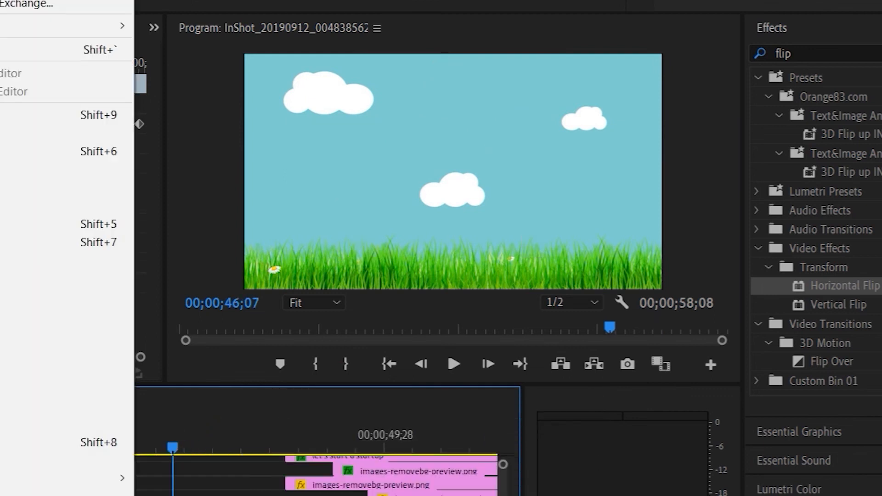
Open Premiere Composer and add the Hollow Pop 06 sound to A2 at 00;00;46;07.
left_click(196, 7)
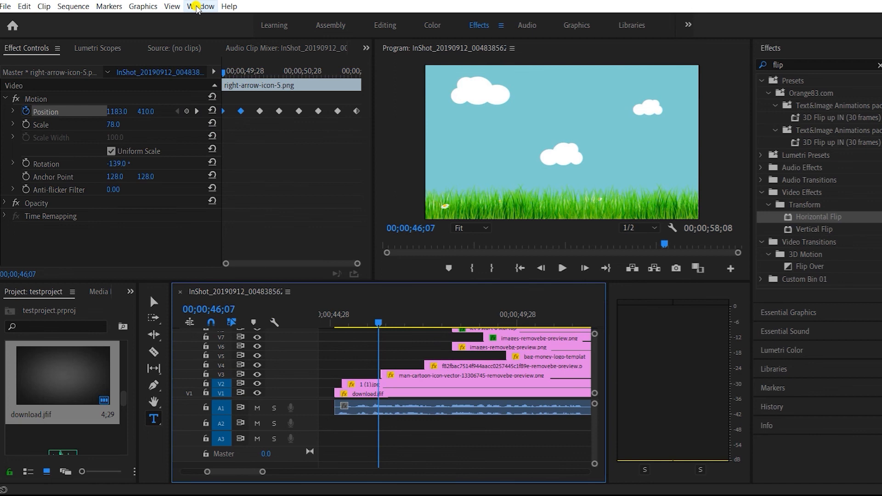
left_click(197, 6)
mouse_move(222, 52)
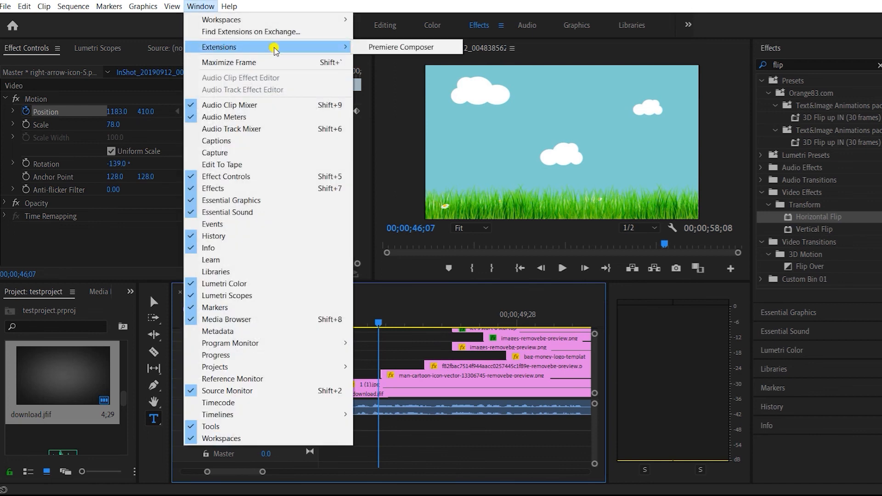
left_click(400, 47)
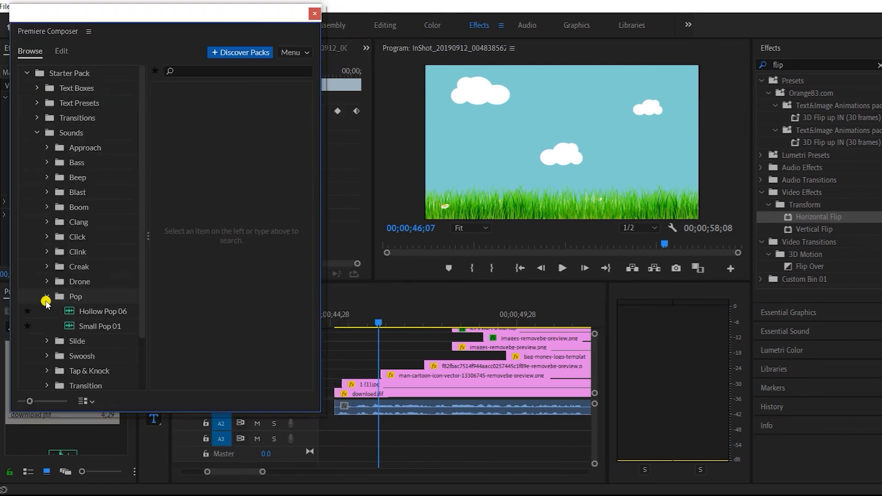
left_click(98, 312)
left_click(379, 320)
Play the scene from 00;00;45;29 to check the pop sound, and again from 00;00;47;12.
left_click(368, 318)
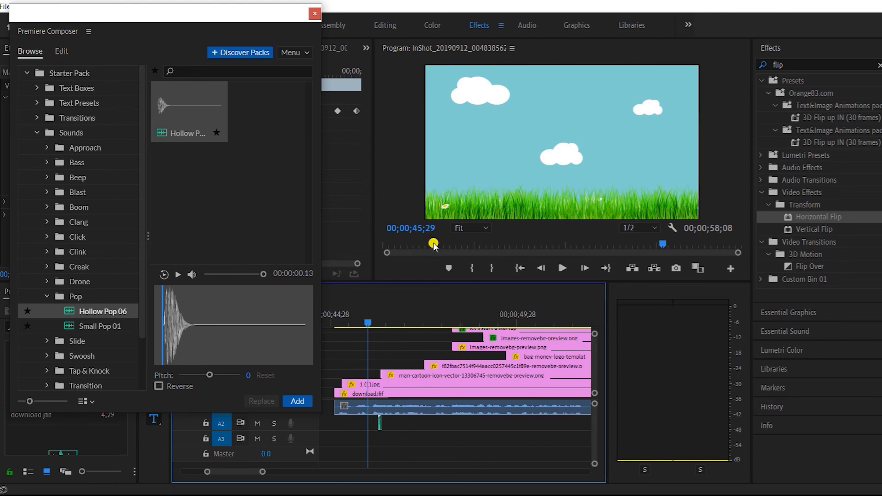
left_click(560, 270)
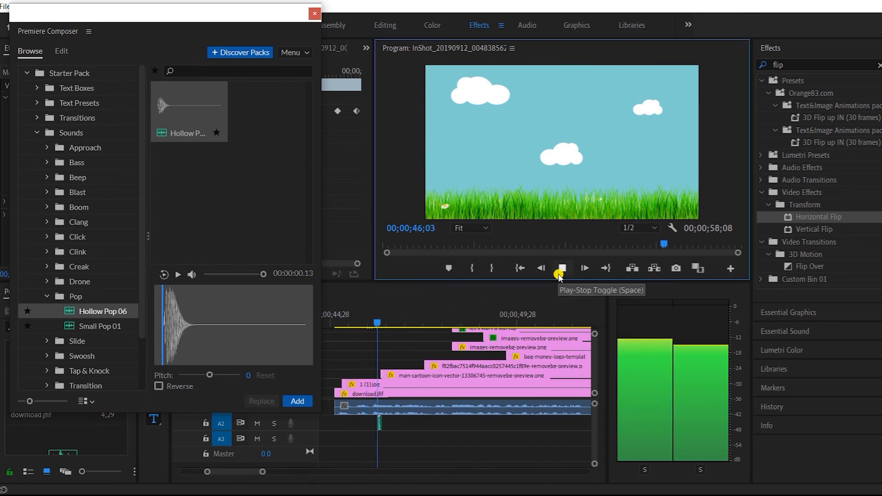
left_click(421, 313)
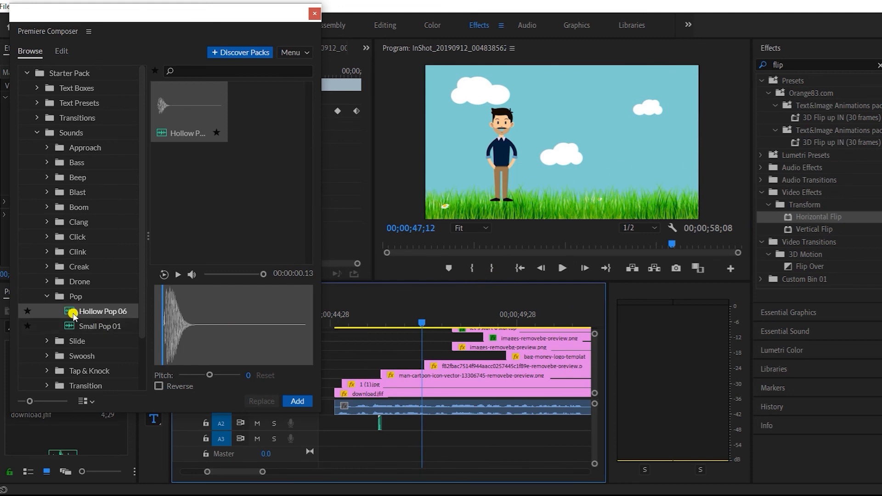
left_click(562, 268)
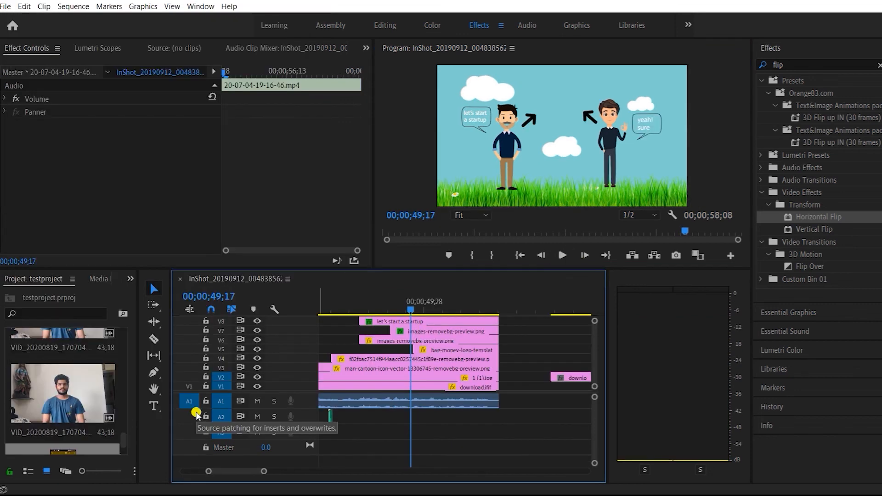
scroll(62, 404, "down", 2)
left_click_drag(39, 422, 409, 415)
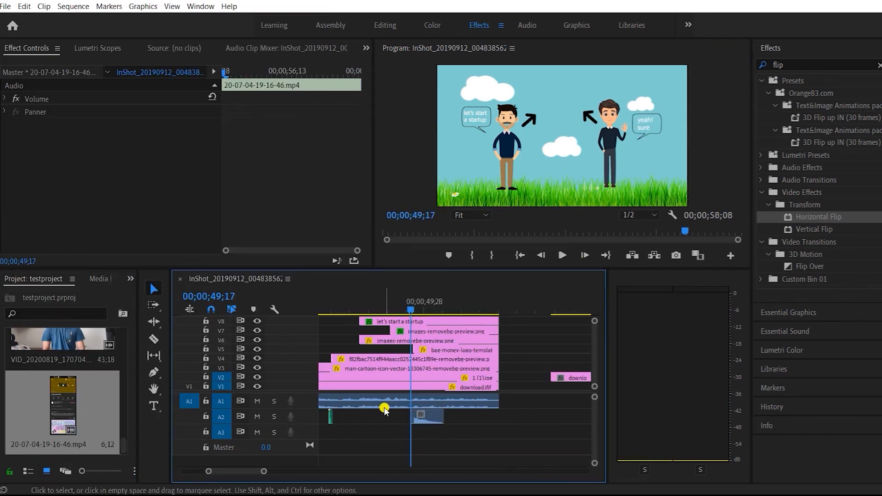
scroll(409, 416, "up", 4)
left_click_drag(403, 310, 388, 304)
left_click(562, 255)
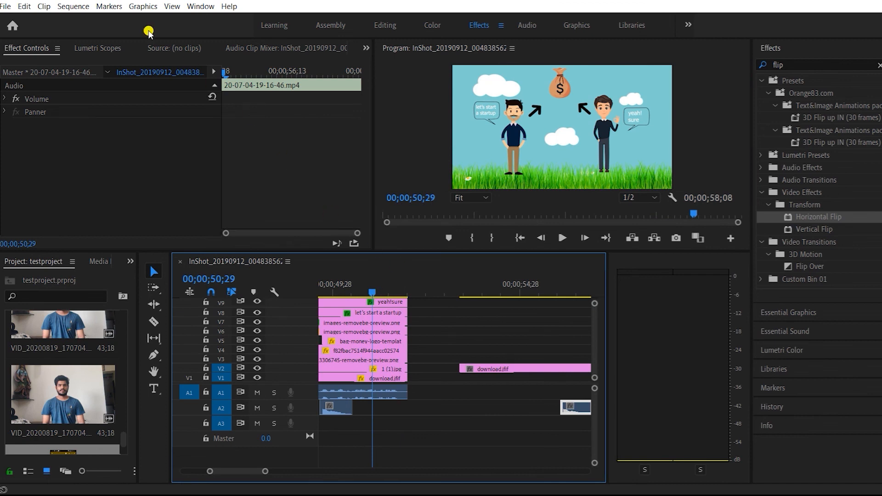
Add the 1-Line Outline Text Box 1 - Down preset from Premiere Composer above the arrow clips at 00;00;50;03.
left_click(202, 7)
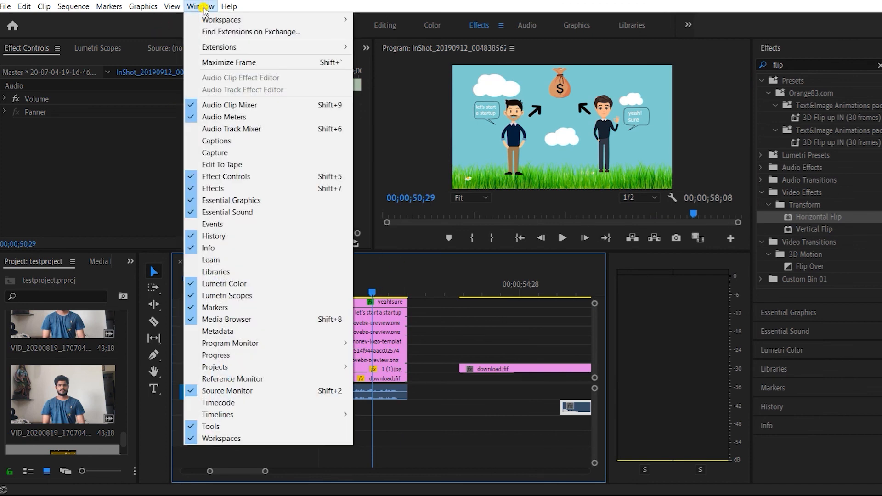
mouse_move(340, 47)
left_click(405, 46)
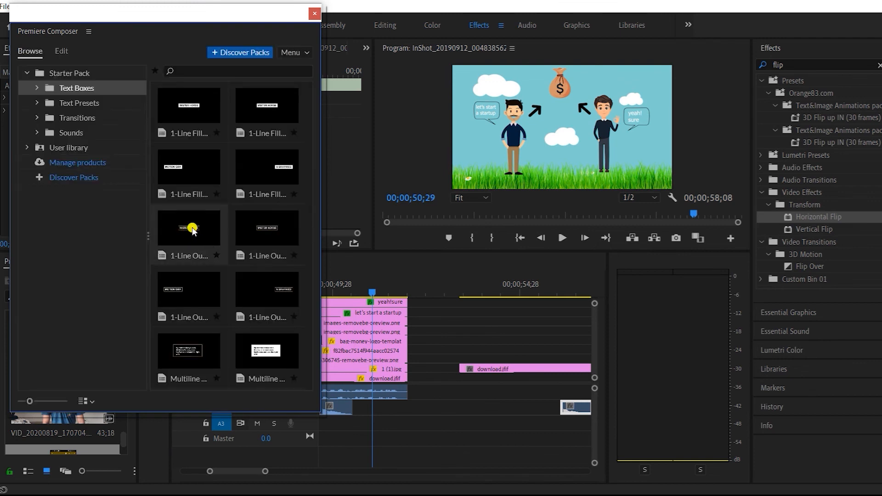
double_click(186, 229)
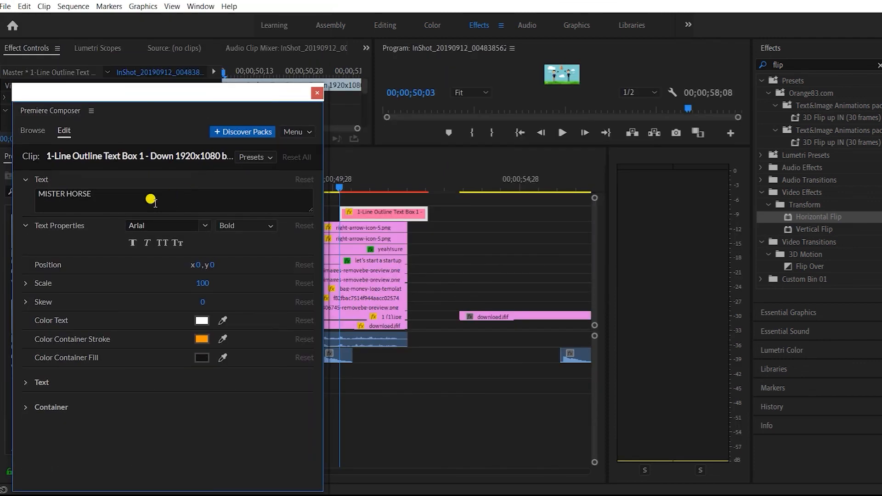
Replace the text box's wording with "30 Lakhs" and set its text colour to black.
left_click(150, 199)
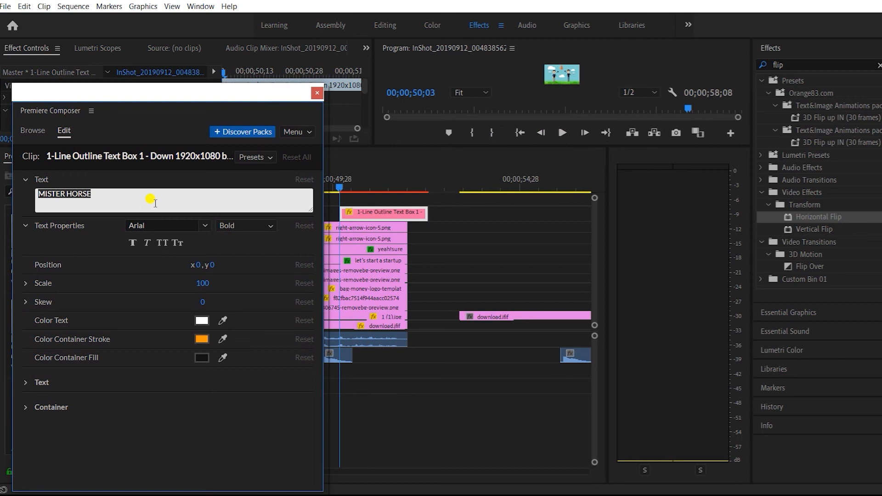
key("BackSpace")
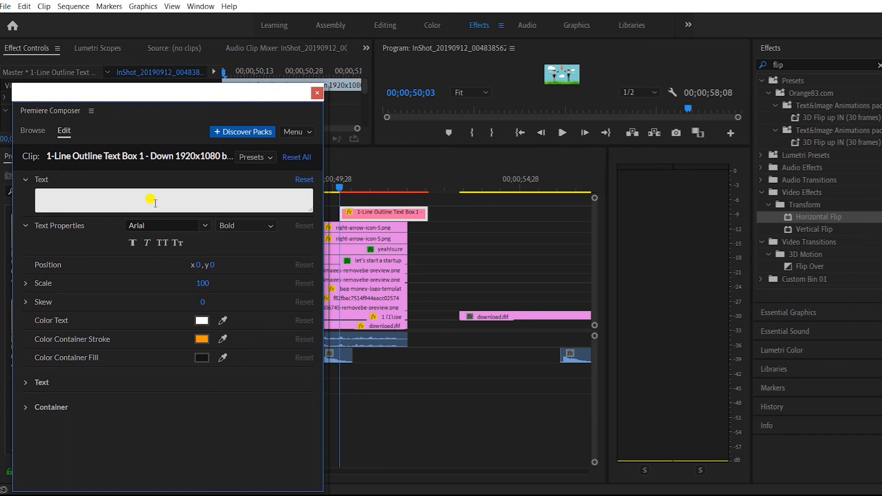
type("30 Lakhs")
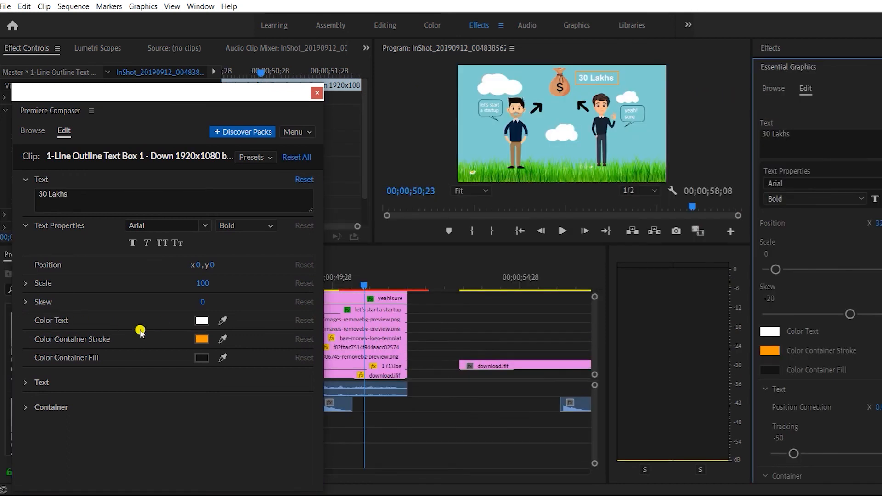
left_click(199, 320)
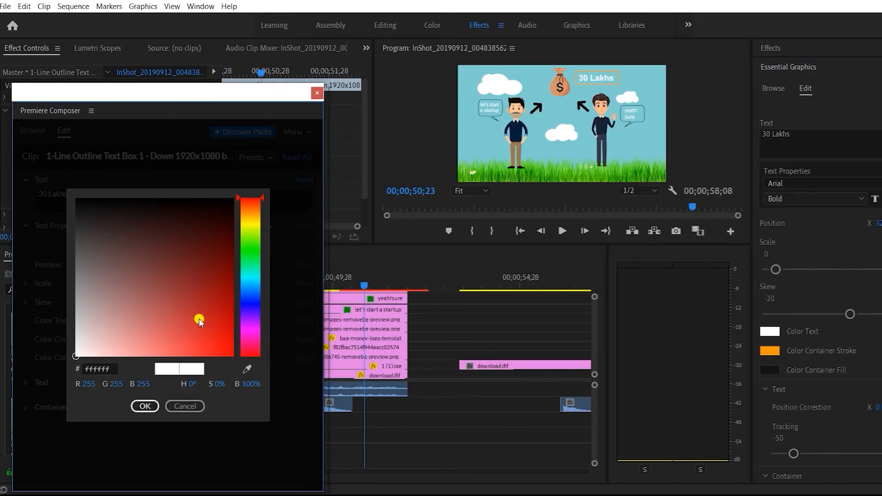
left_click(78, 204)
left_click(145, 406)
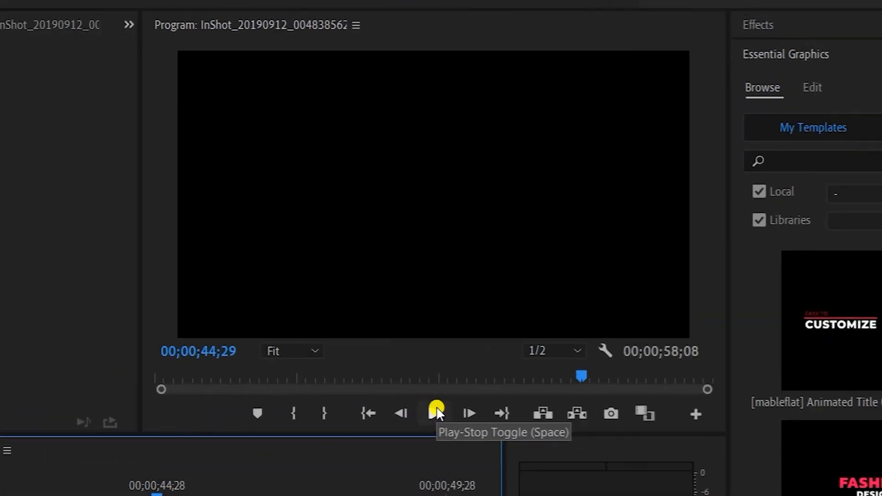
Play the whole cartoon scene back from 00;00;44;29 and scrub back to 00;00;50;24.
left_click(437, 410)
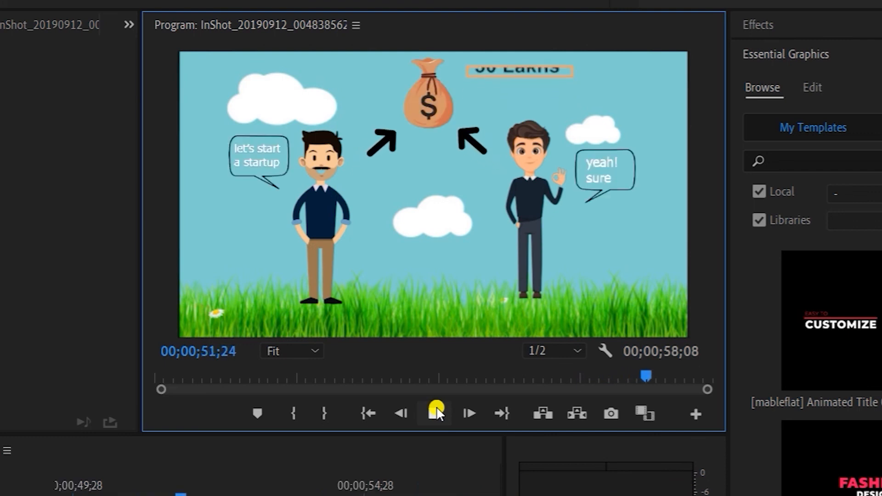
left_click(176, 476)
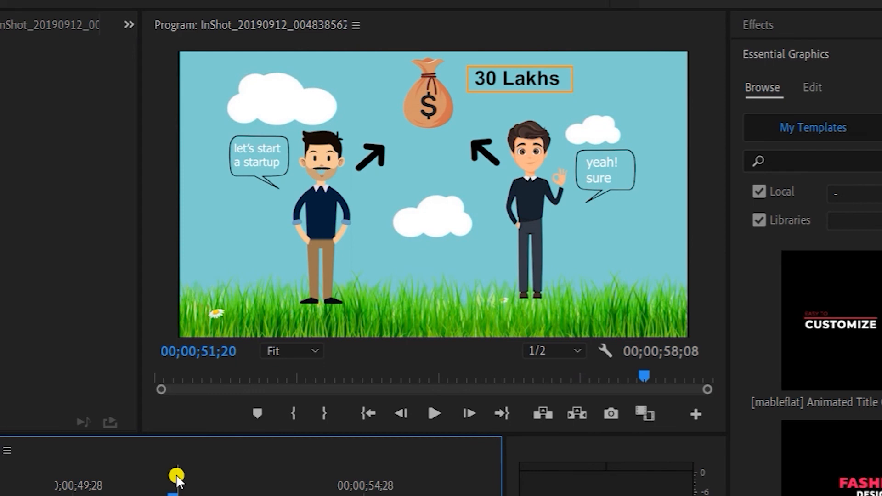
left_click_drag(176, 474, 129, 478)
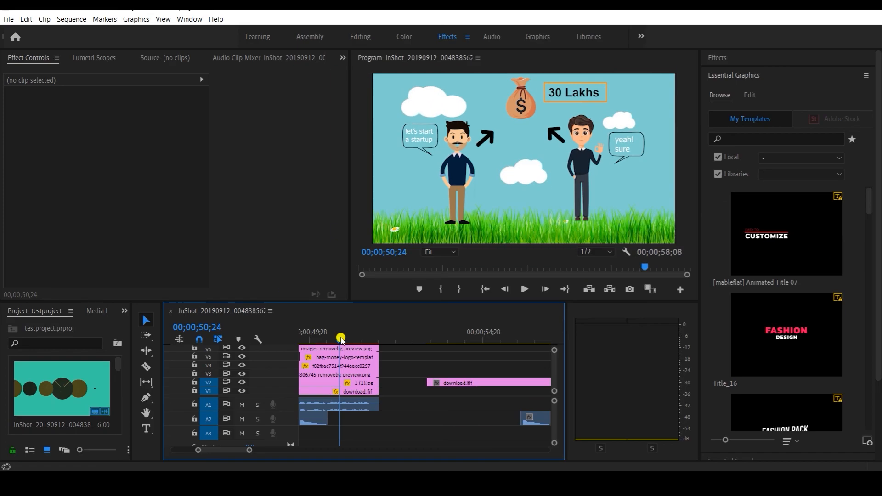